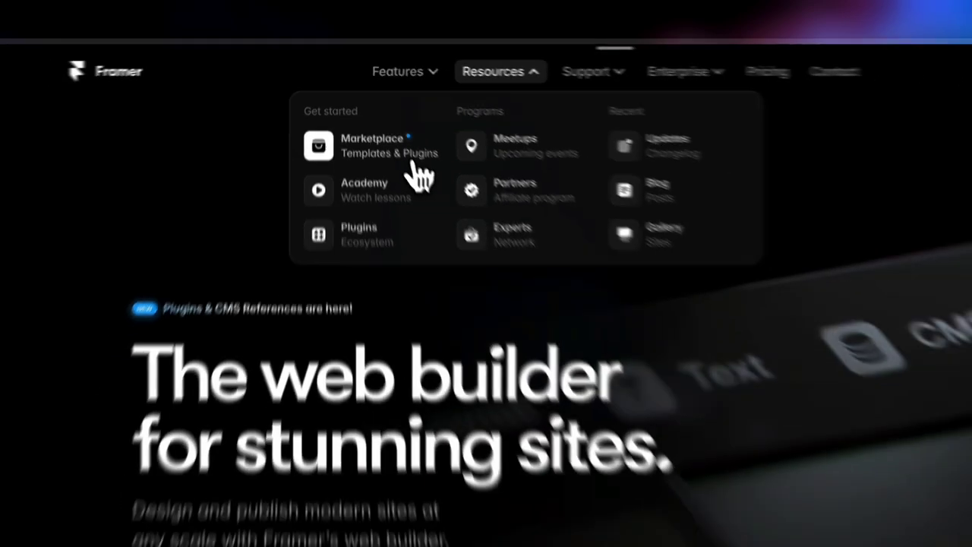
- Open the Plugins section of the Framer Marketplace
left_click(428, 199)
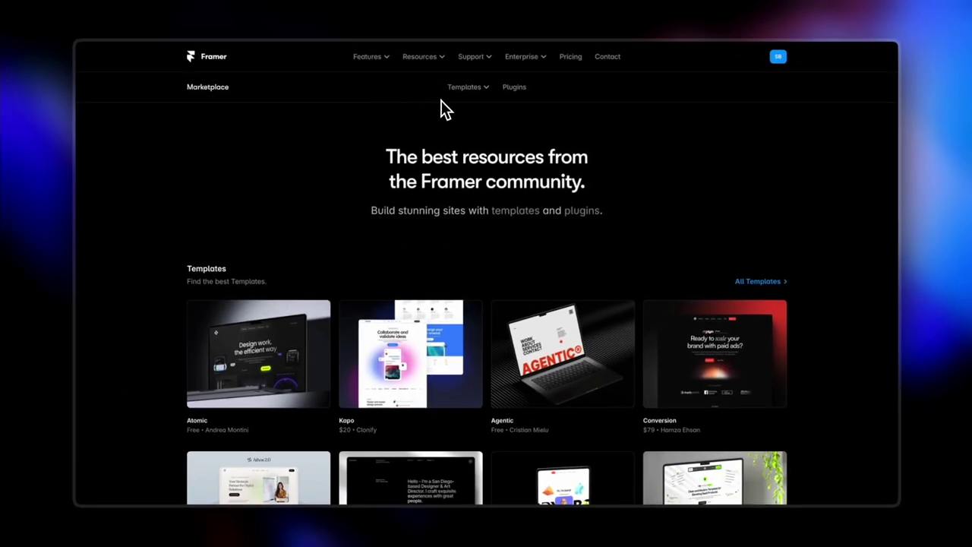
left_click(514, 88)
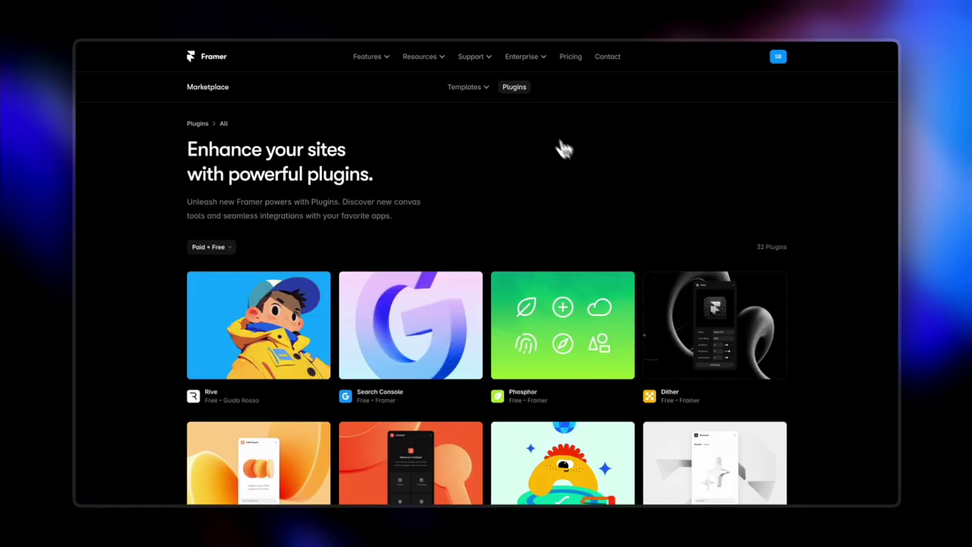
- Examine the marketplace's plugin catalogue and the options of its price filter
scroll(402, 211, "down", 2)
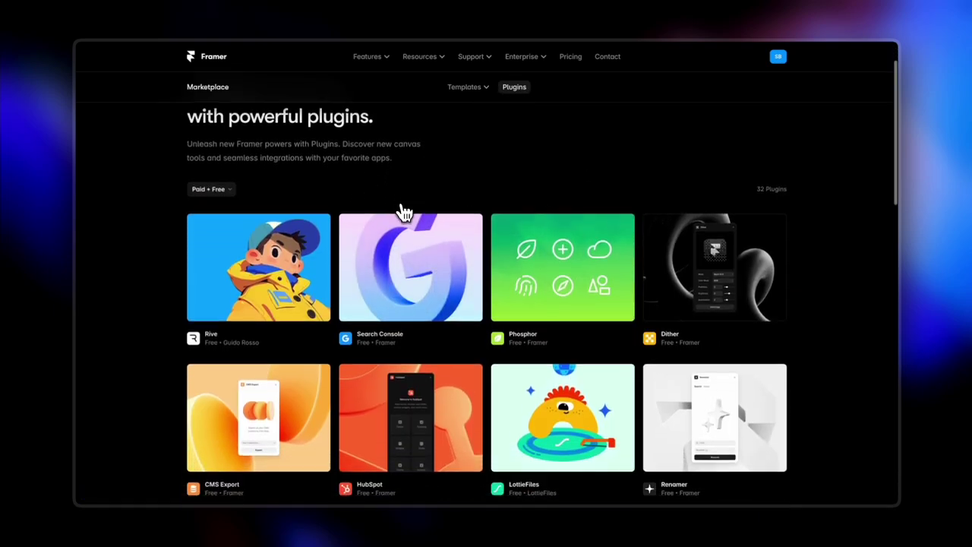
left_click(208, 189)
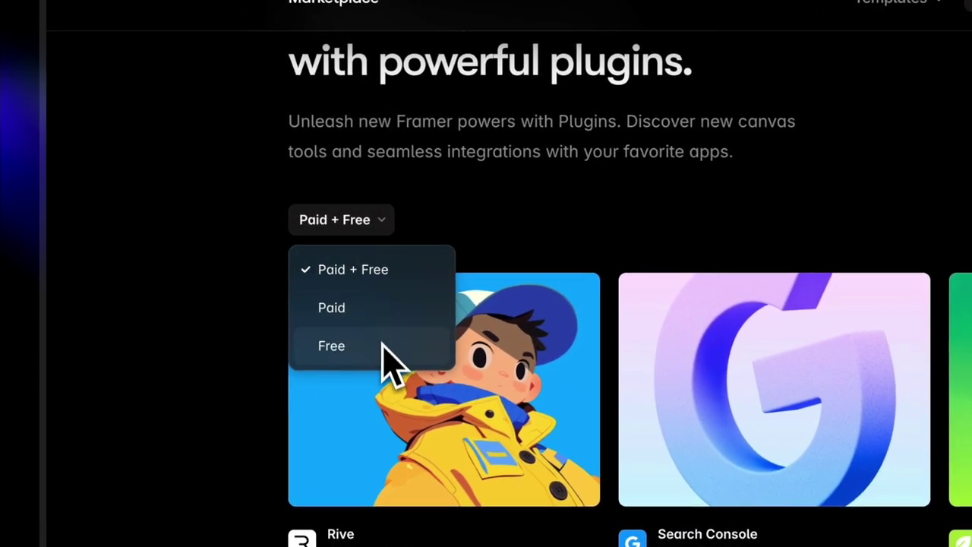
left_click(502, 255)
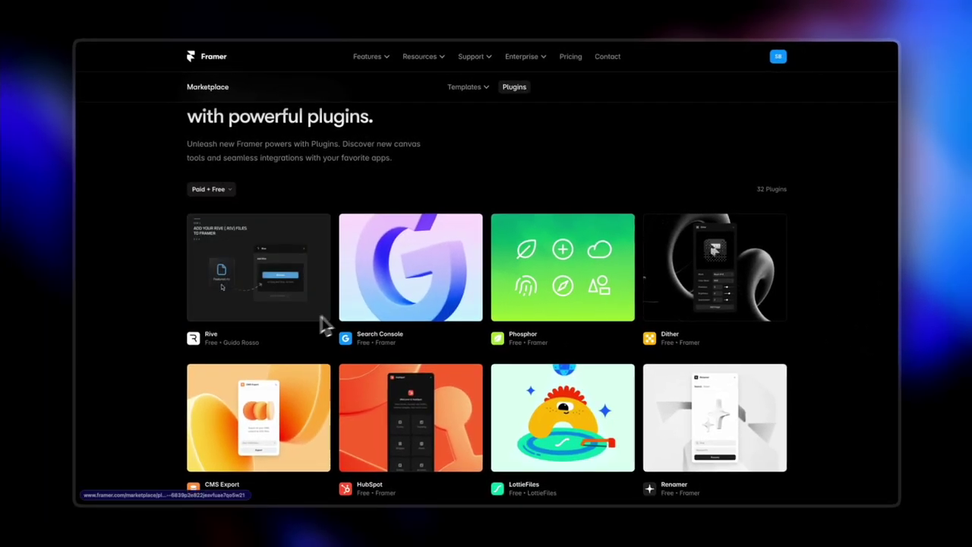
scroll(546, 342, "down", 2)
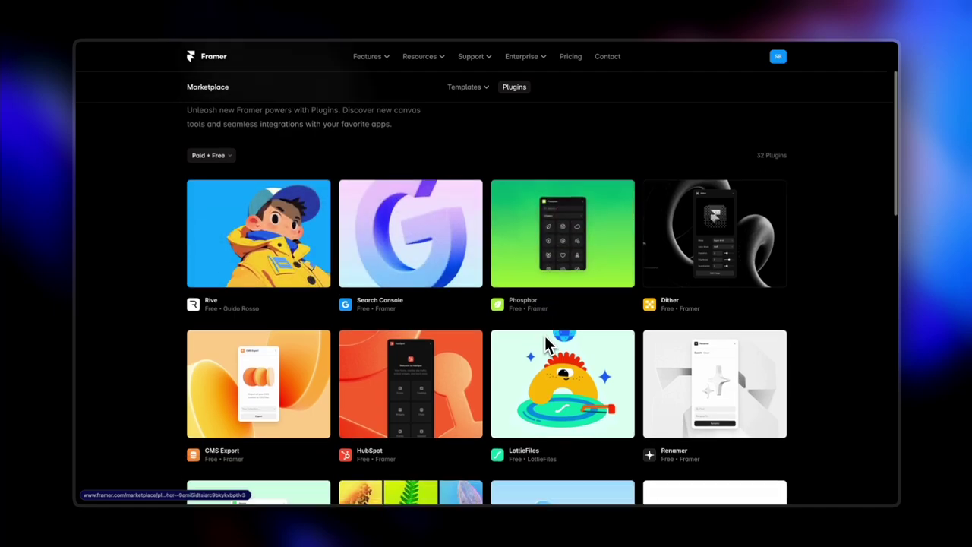
scroll(545, 338, "down", 5)
scroll(545, 336, "down", 5)
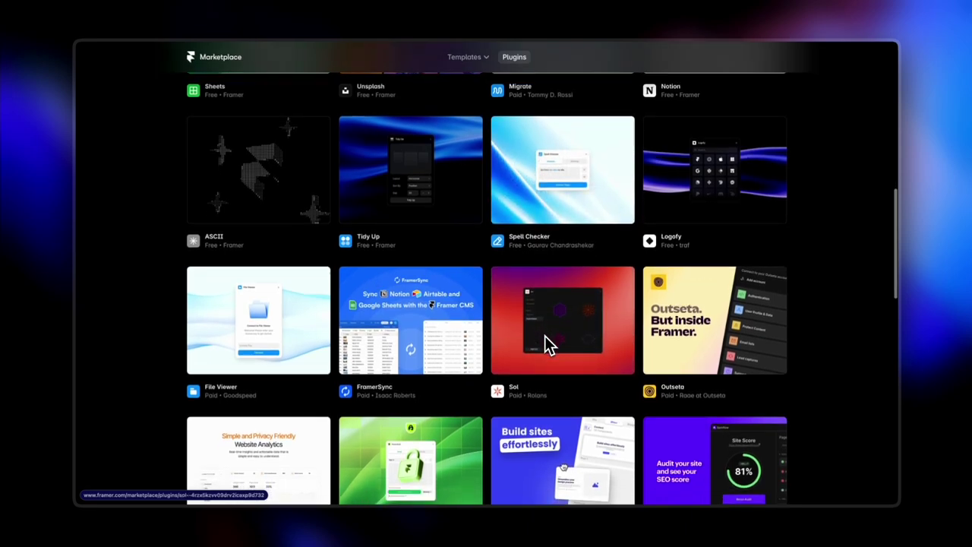
scroll(545, 335, "down", 5)
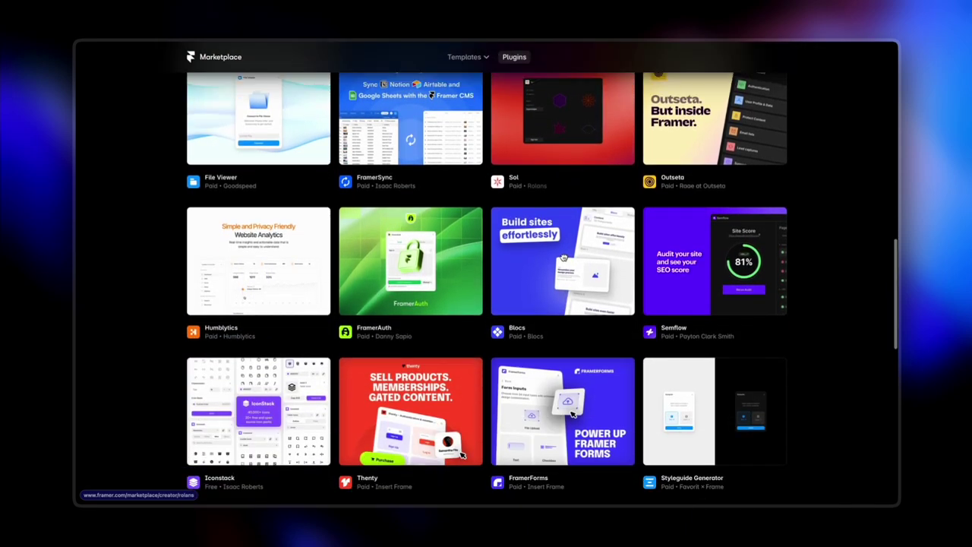
scroll(545, 336, "up", 10)
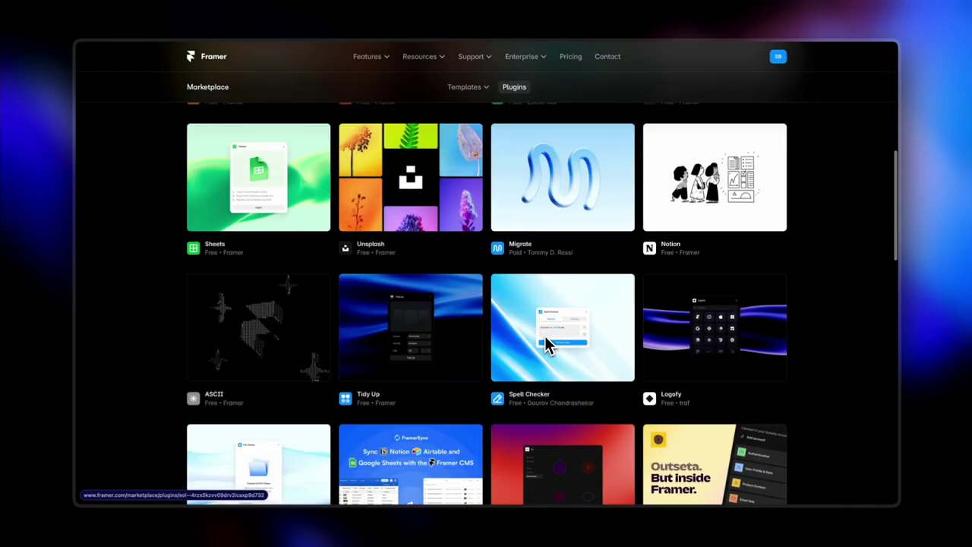
scroll(545, 336, "up", 5)
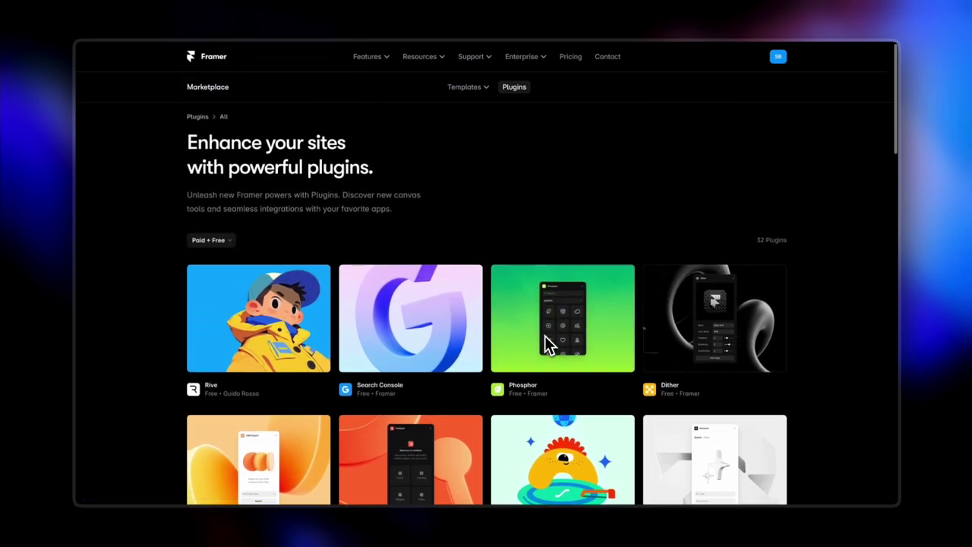
- Open the Rive plugin's page and launch the plugin in the Framer Plugins project
mouse_move(319, 354)
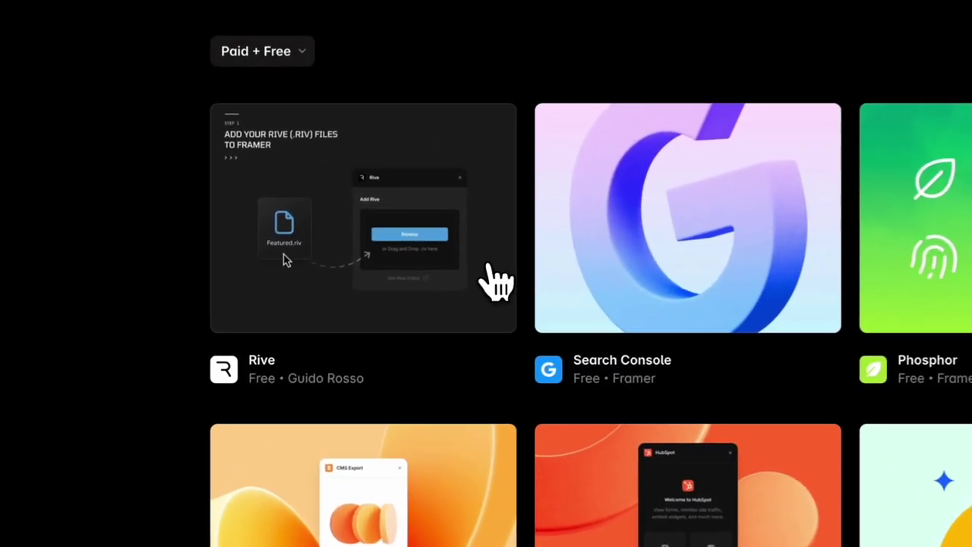
left_click(490, 268)
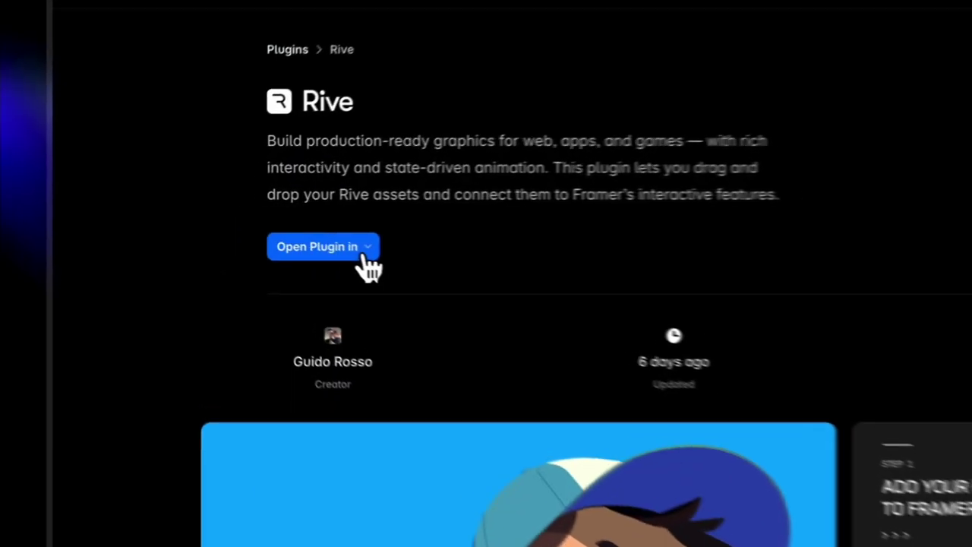
left_click(238, 230)
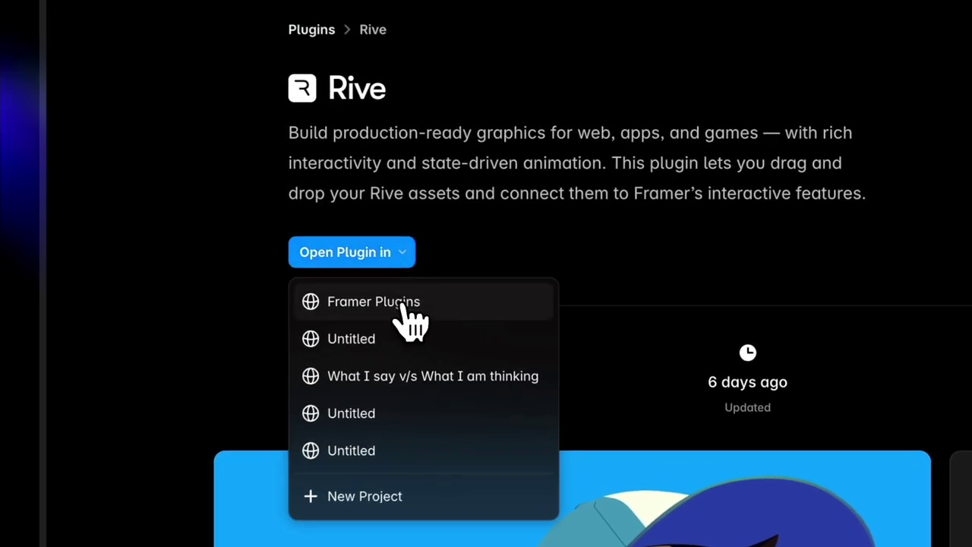
left_click(411, 317)
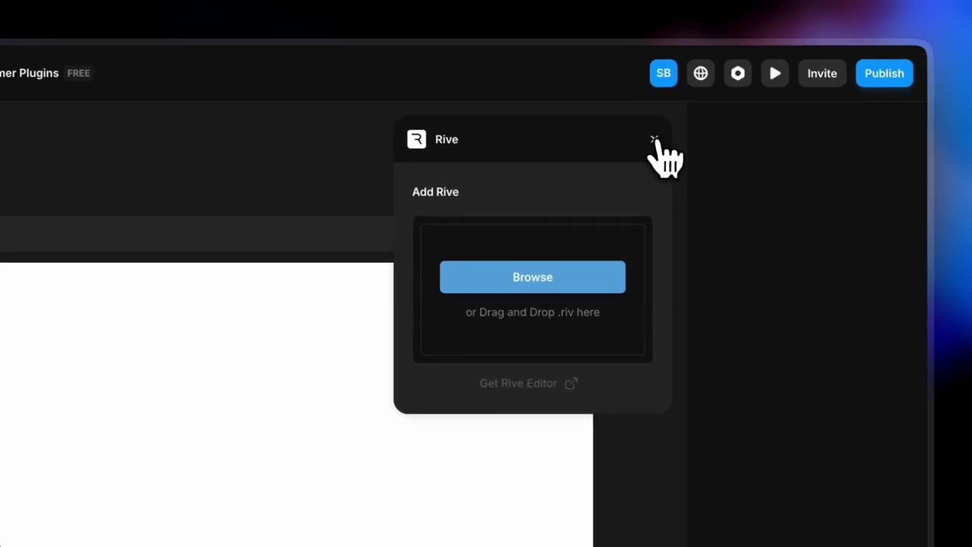
- Close the Rive plugin, relaunch it from the project's recent plugins, and dismiss it again
left_click(655, 141)
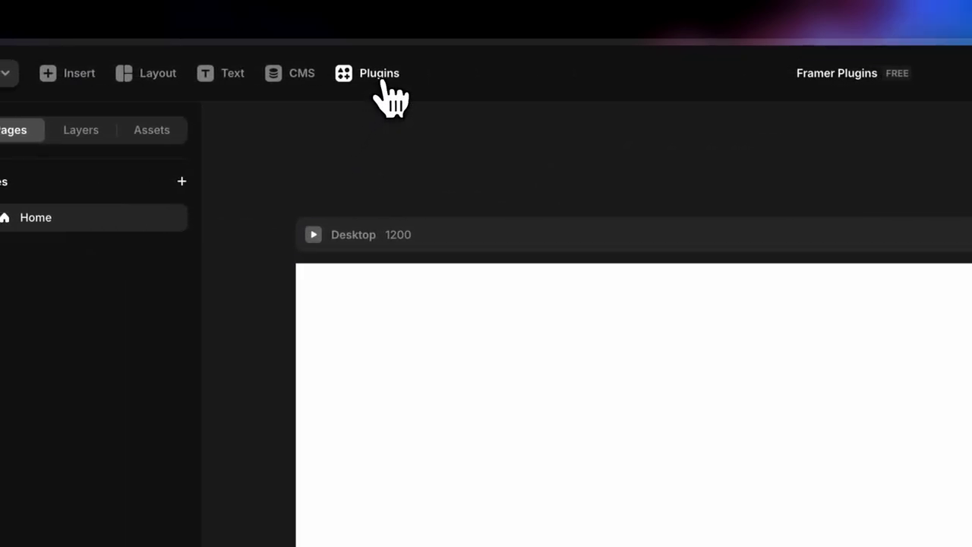
left_click(382, 80)
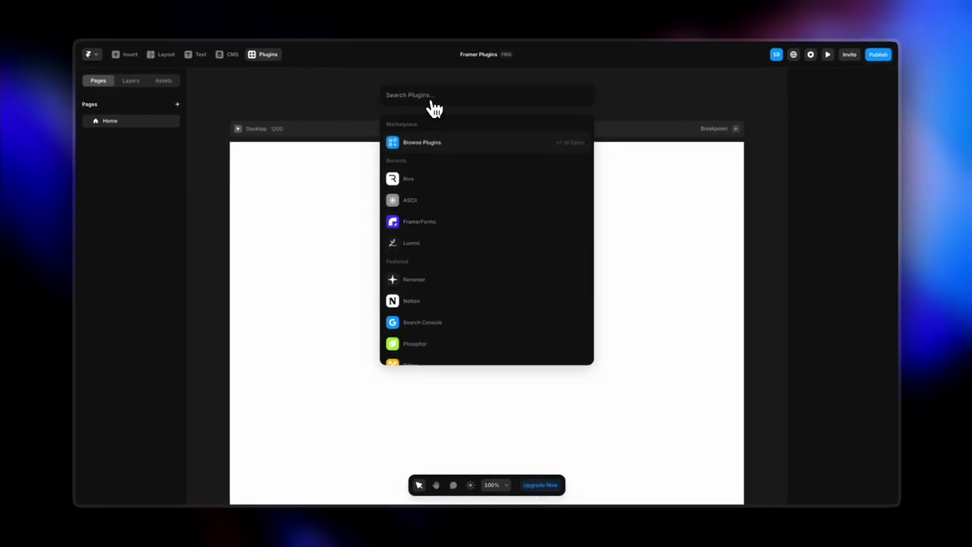
left_click(433, 183)
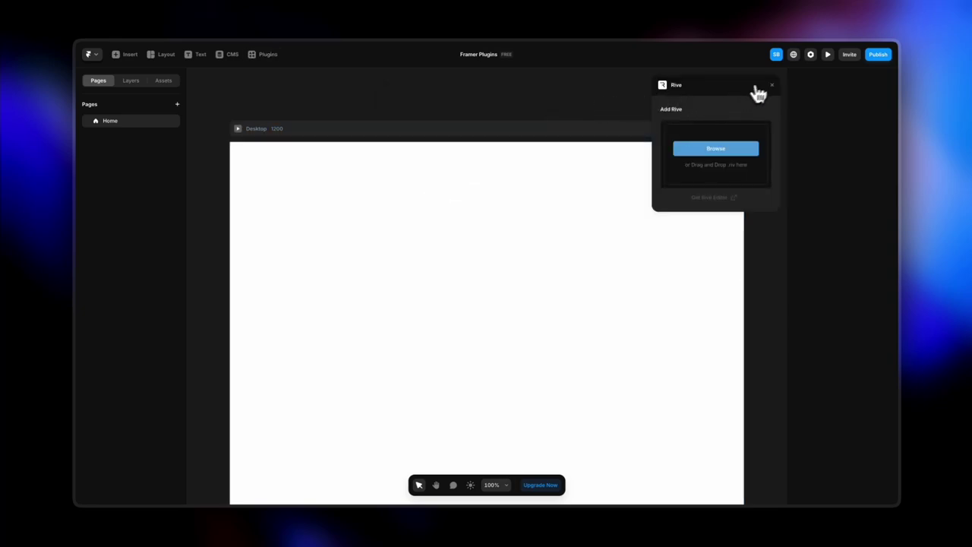
left_click(771, 87)
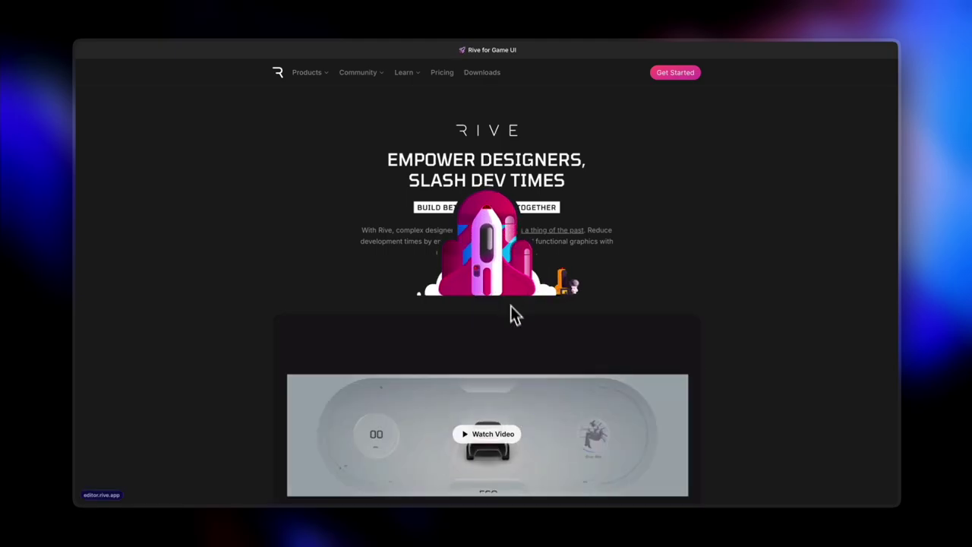
- Look over the Rive website's homepage and open its gallery of community files
scroll(515, 329, "down", 5)
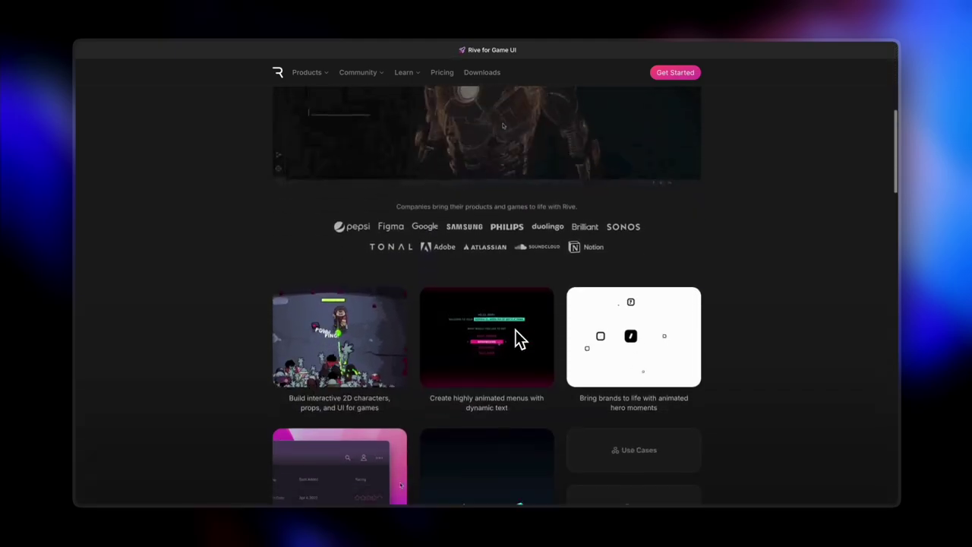
scroll(515, 330, "down", 4)
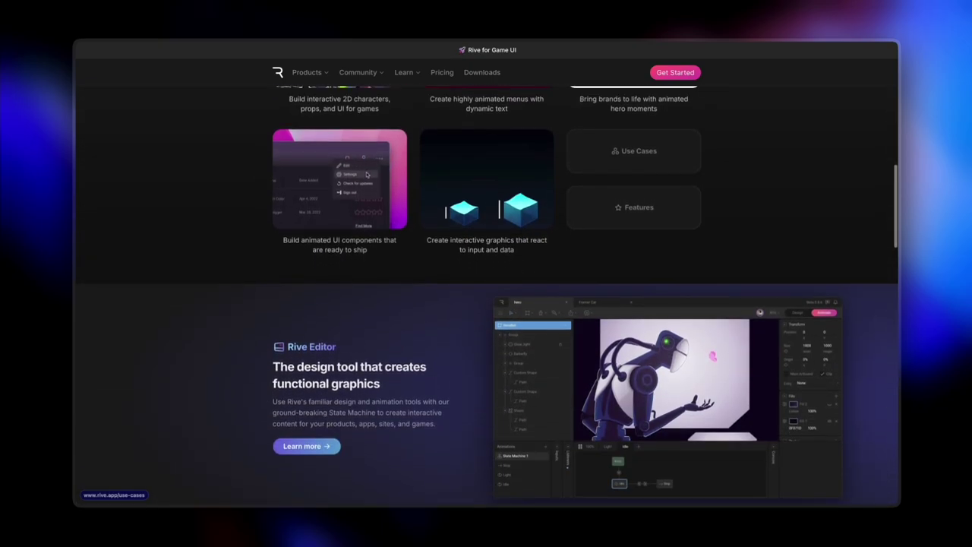
scroll(515, 329, "down", 4)
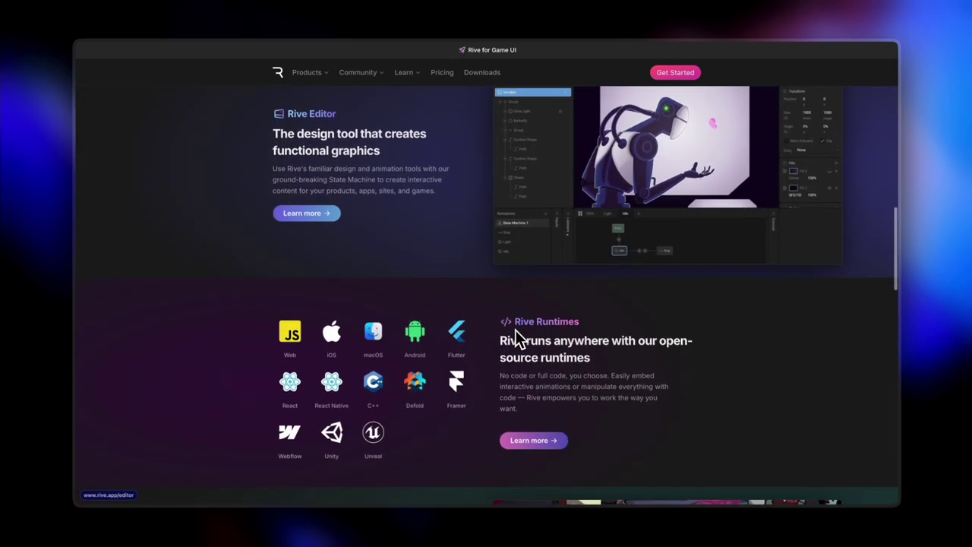
scroll(515, 329, "up", 9)
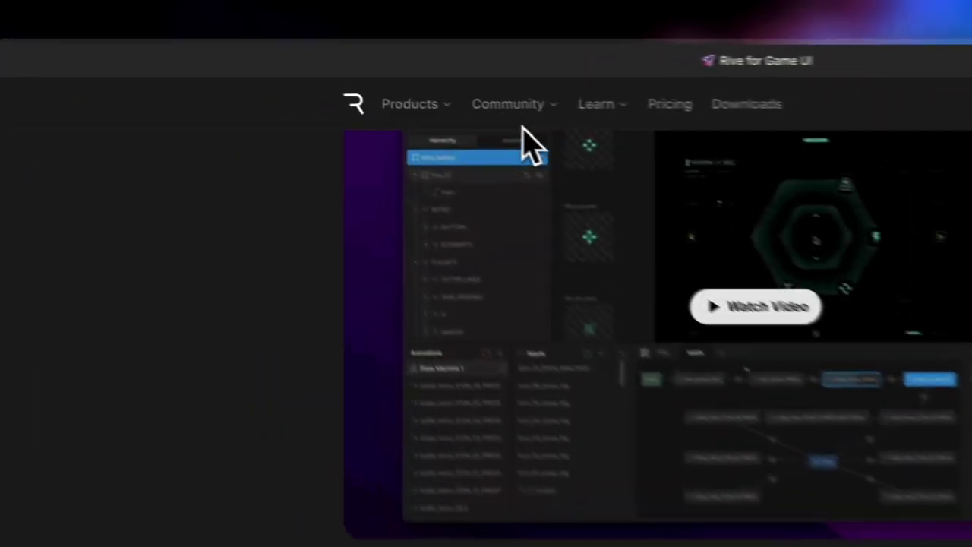
mouse_move(525, 111)
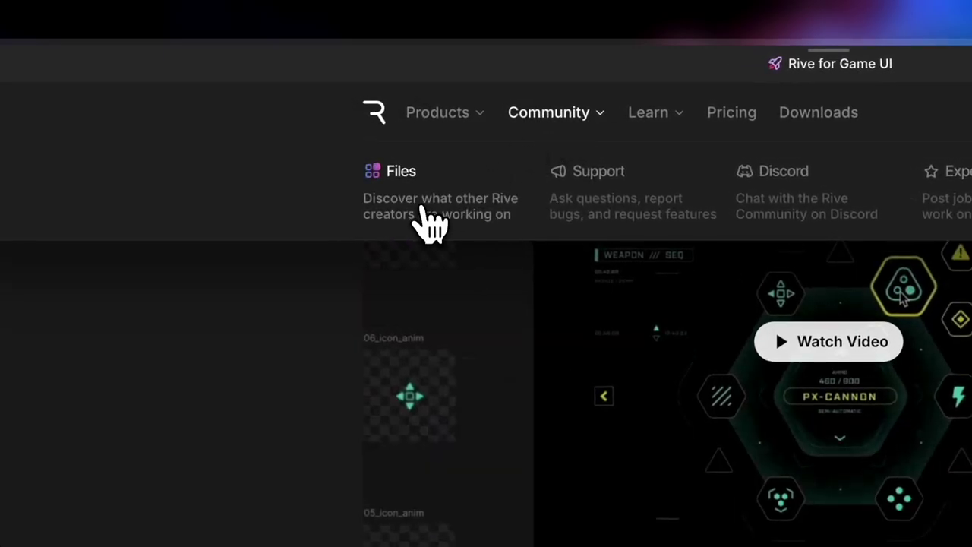
left_click(424, 207)
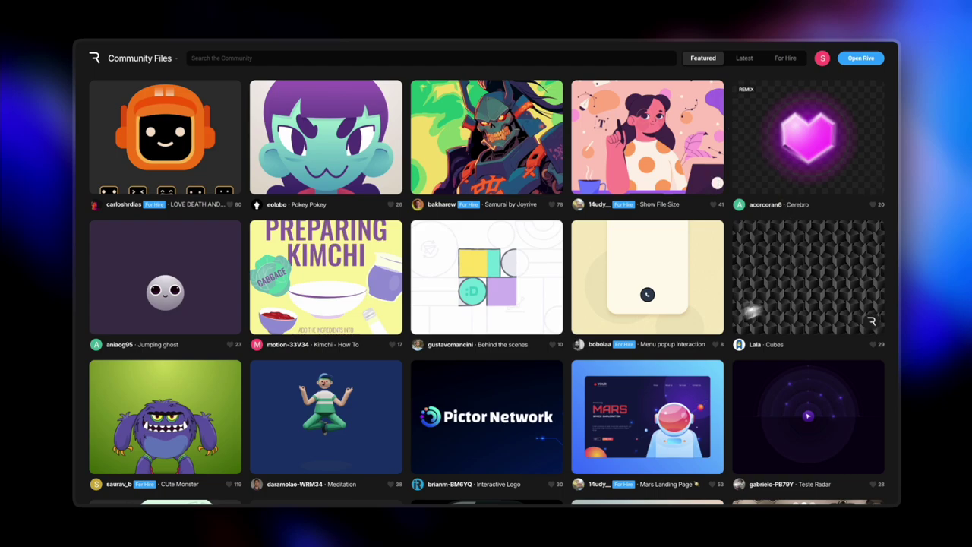
- Find the Little Boy animation among the featured community files and open it for viewing
scroll(601, 304, "down", 8)
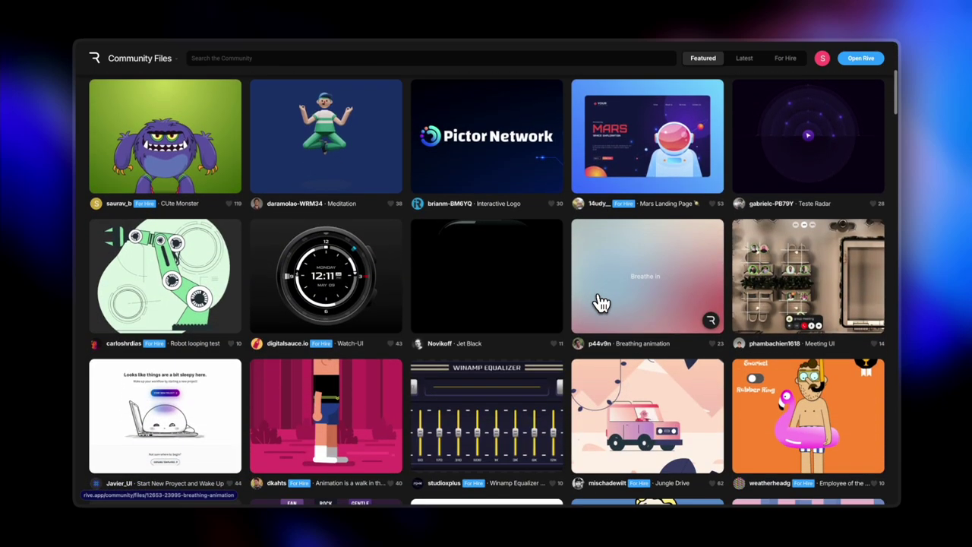
scroll(600, 304, "down", 5)
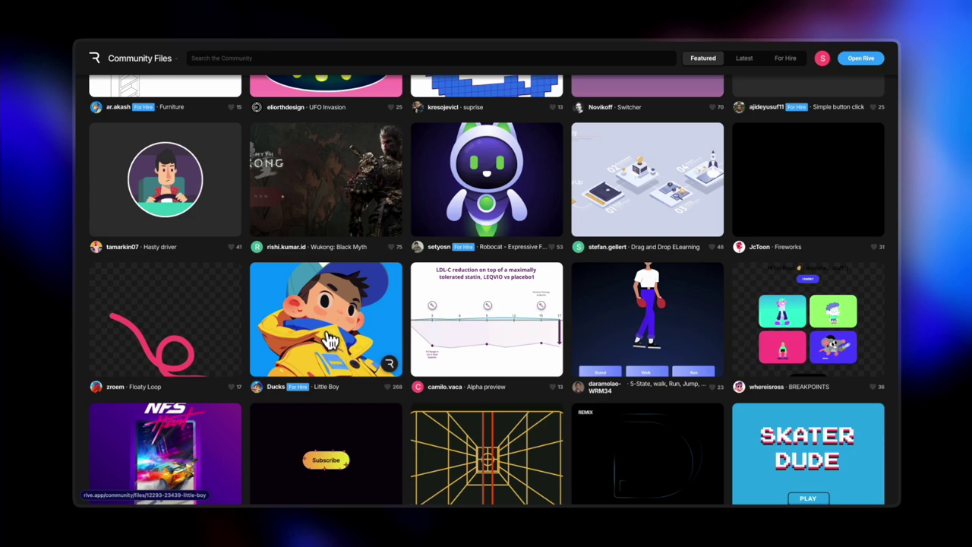
left_click(334, 330)
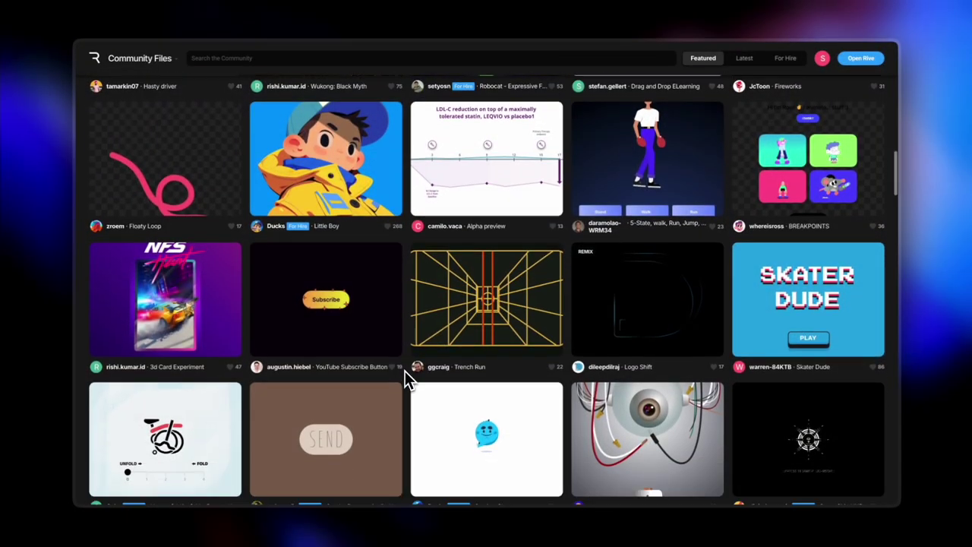
- Open the teenage engineering audio sampler from the featured community files and try its metronome dial
scroll(403, 373, "down", 5)
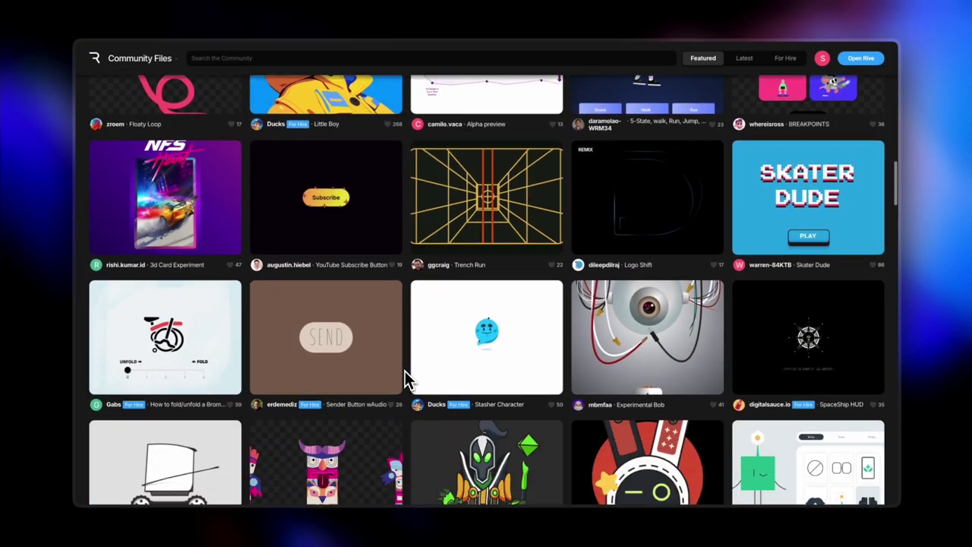
scroll(487, 290, "down", 8)
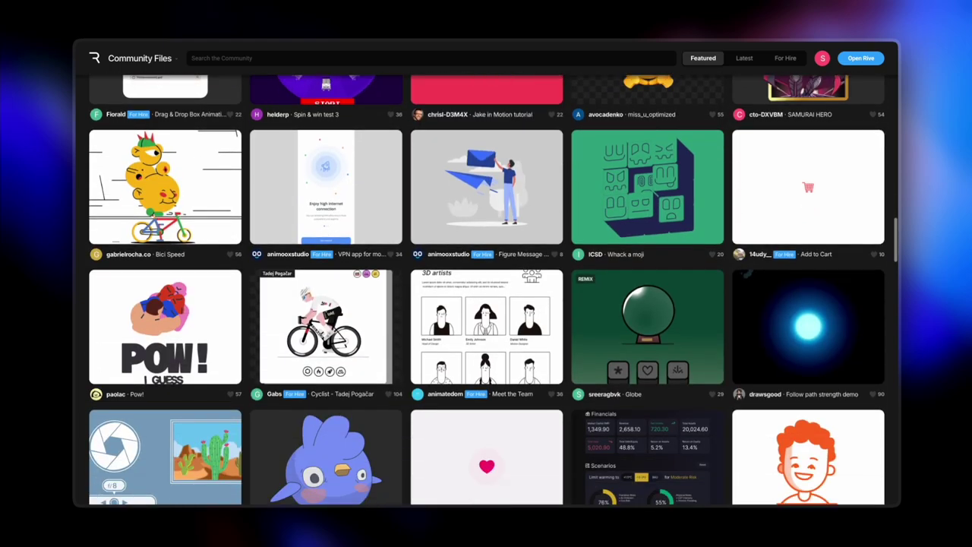
scroll(487, 290, "down", 6)
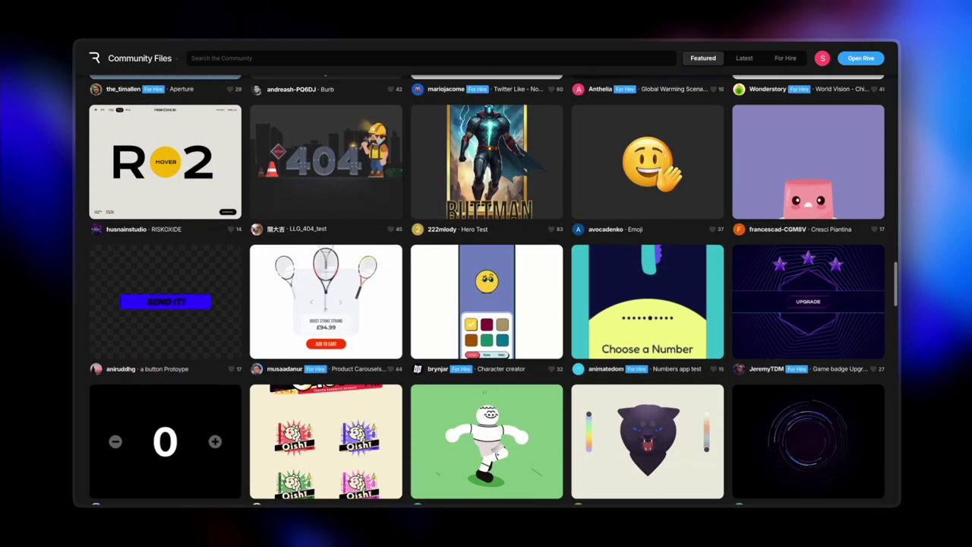
scroll(487, 291, "down", 7)
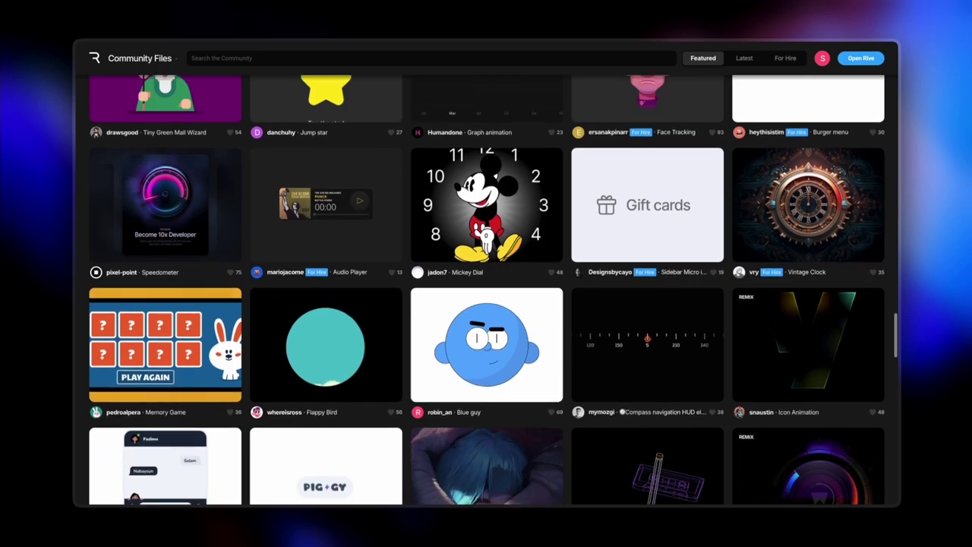
scroll(487, 290, "down", 3)
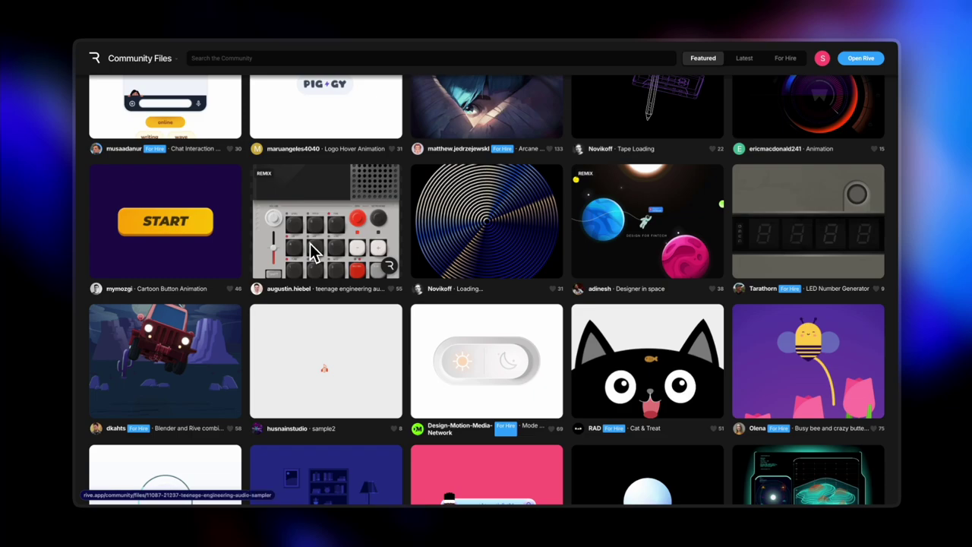
scroll(321, 384, "down", 1)
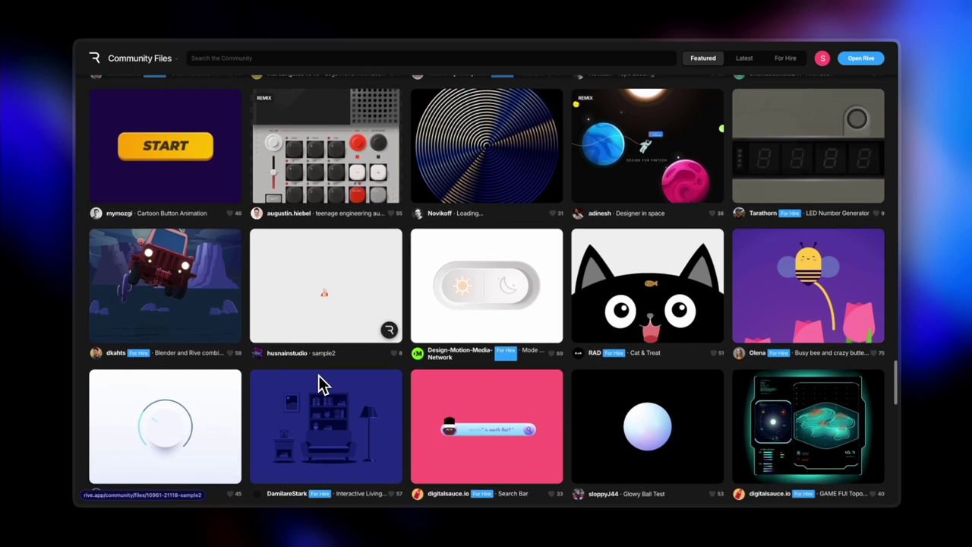
left_click(319, 137)
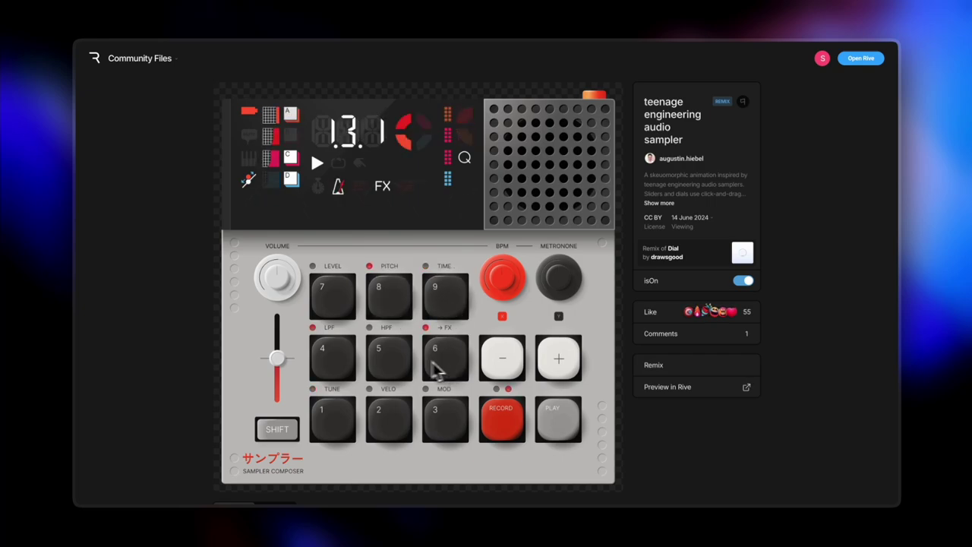
left_click(560, 283)
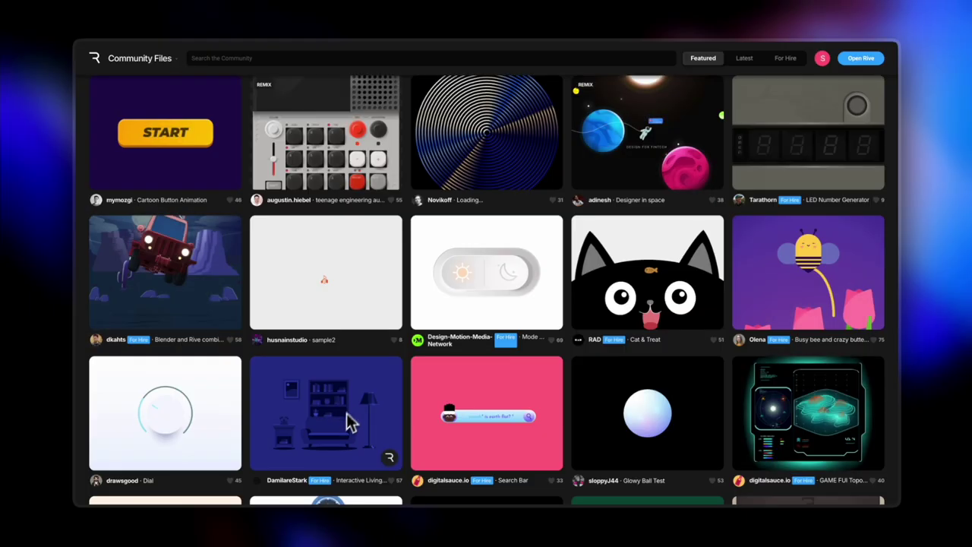
- Open the Interactive Living Room community file and try out its couch change and lamp switch
scroll(342, 424, "down", 2)
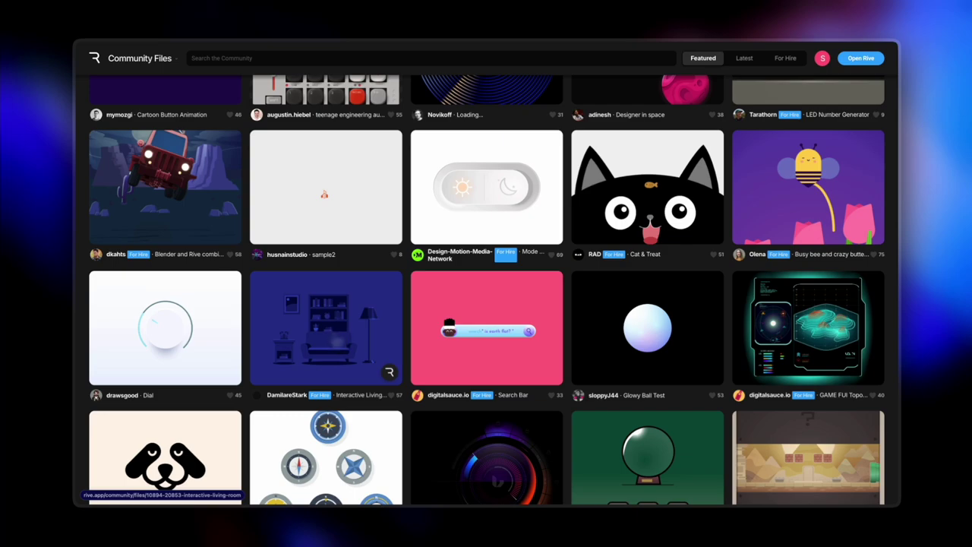
left_click(333, 335)
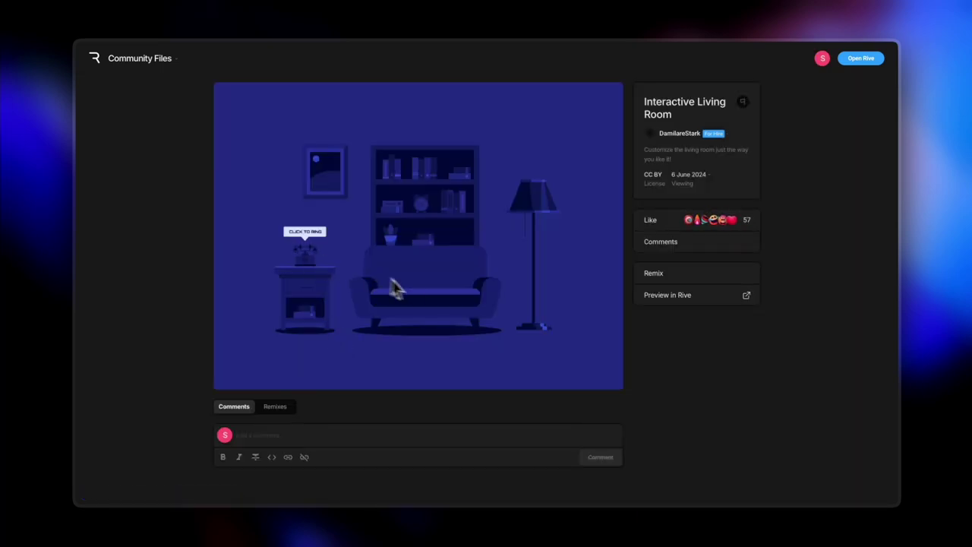
left_click(426, 299)
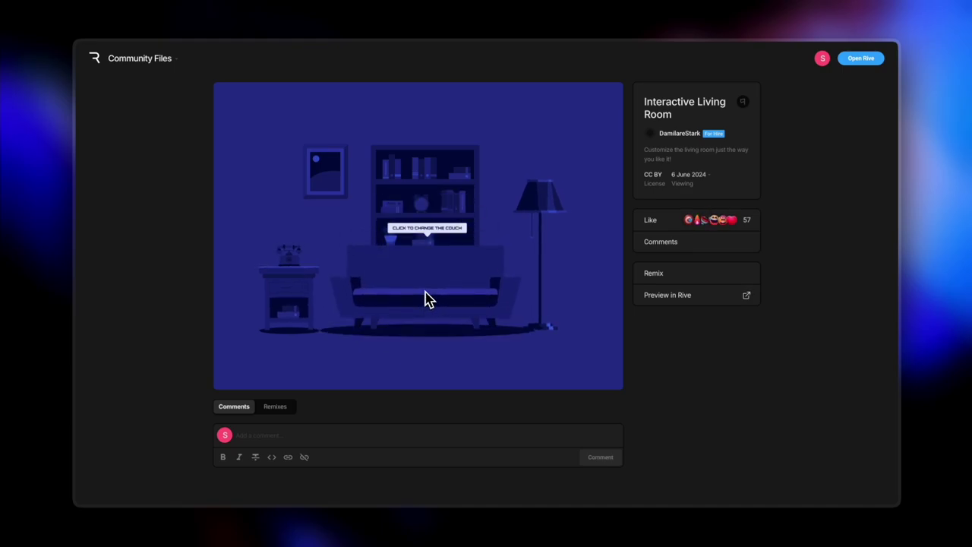
left_click(425, 293)
left_click(426, 300)
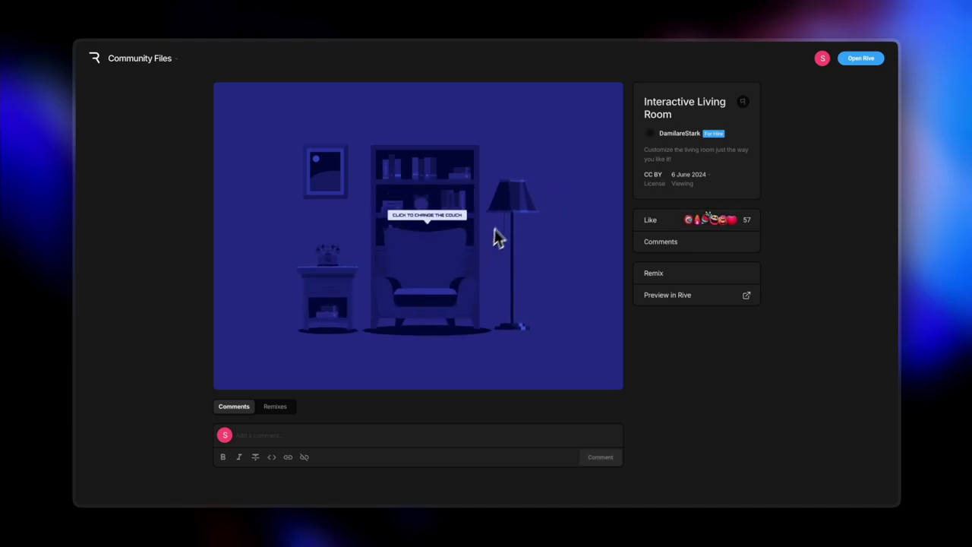
left_click(510, 204)
left_click(510, 204)
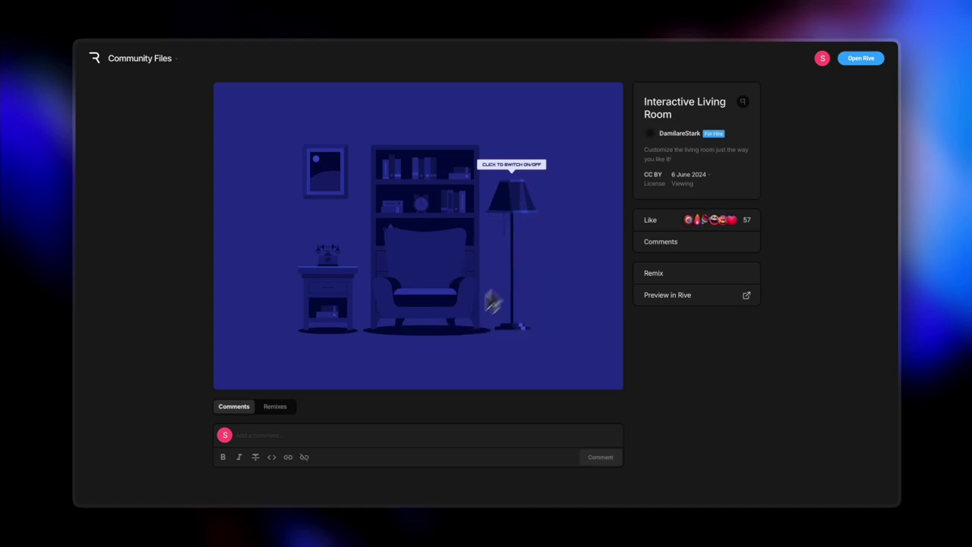
- Remix the Interactive Living Room file again as another copy in the personal space
left_click(684, 280)
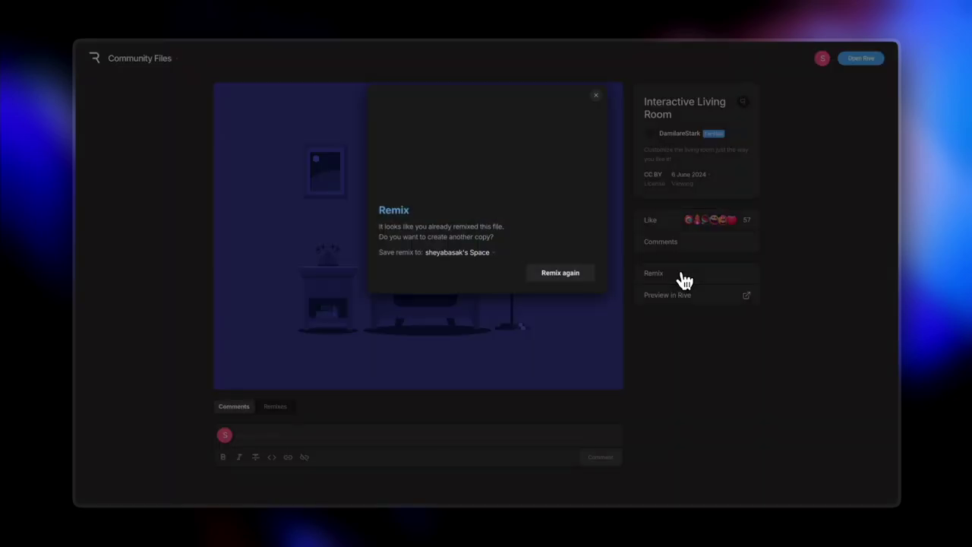
left_click(573, 278)
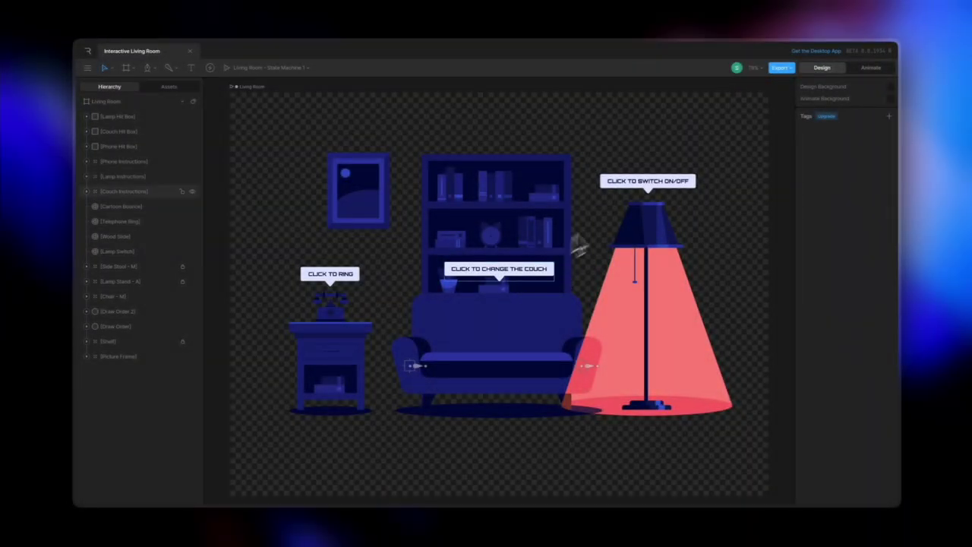
- Select the Chair group and change its darkest colour to 330141 and its main body colour to 48105E
left_click(521, 325)
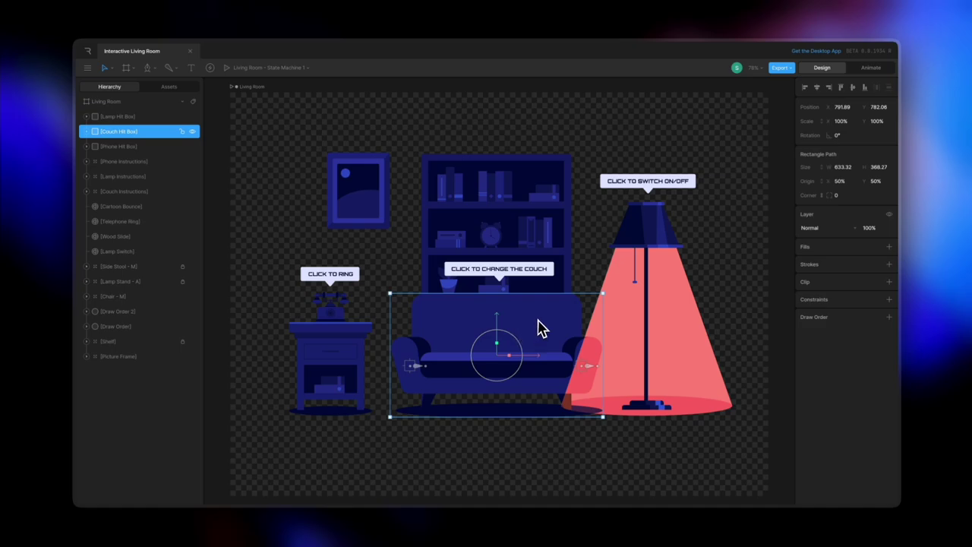
left_click(541, 328)
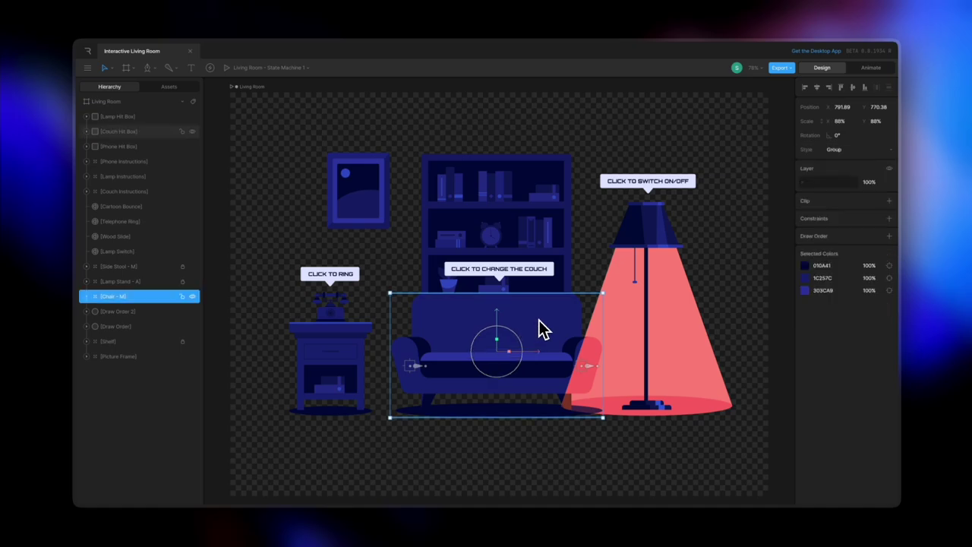
left_click(805, 267)
left_click(773, 353)
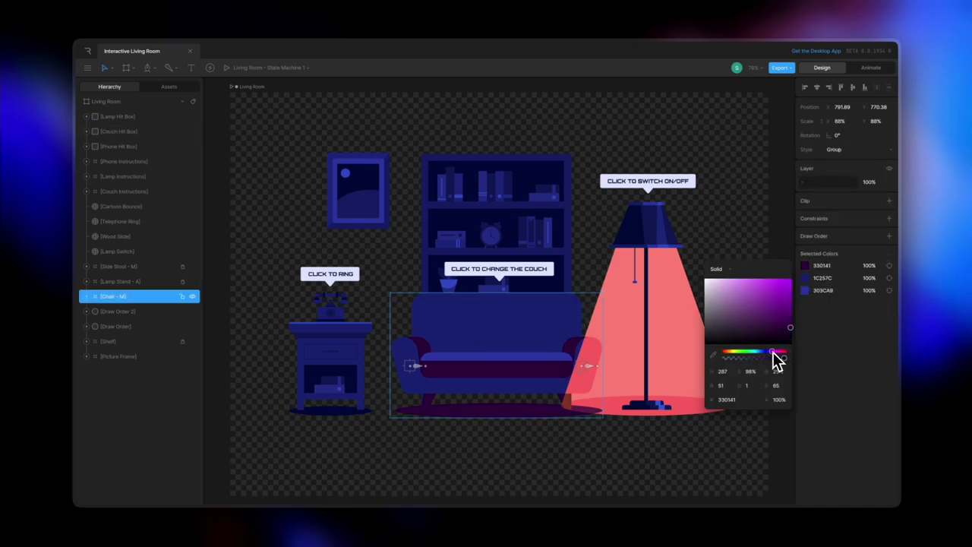
left_click(805, 279)
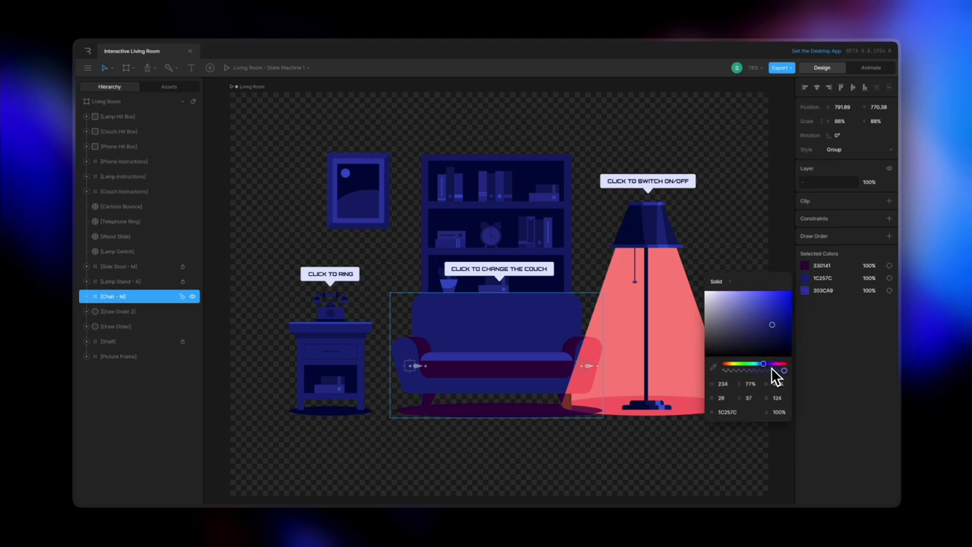
left_click(772, 368)
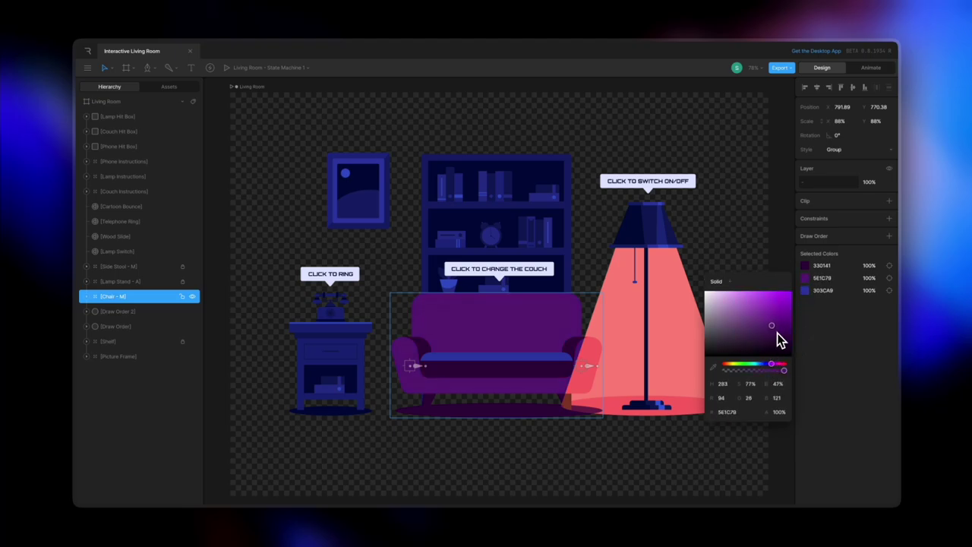
left_click(777, 333)
- Change the lightest blue of the couch to purple 69177C and deselect the group
left_click(807, 291)
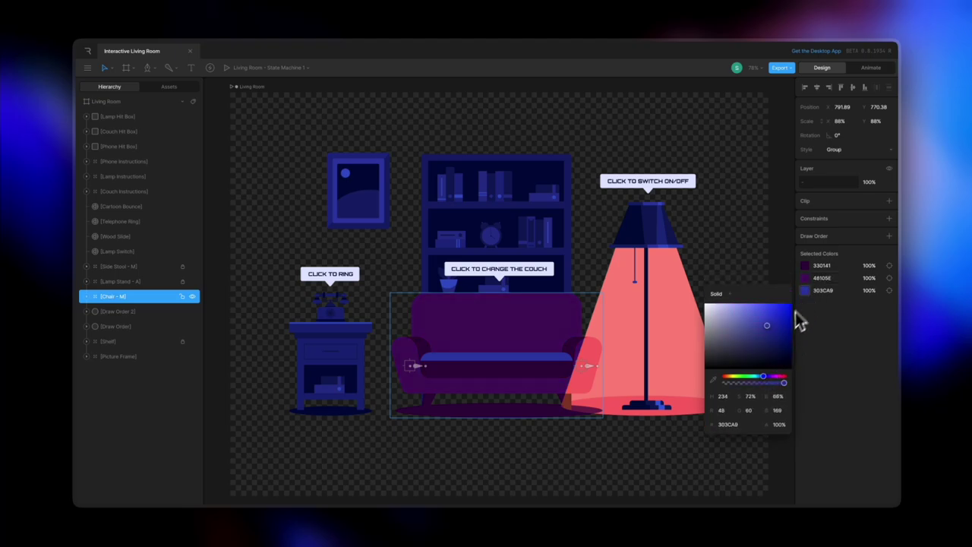
left_click(775, 376)
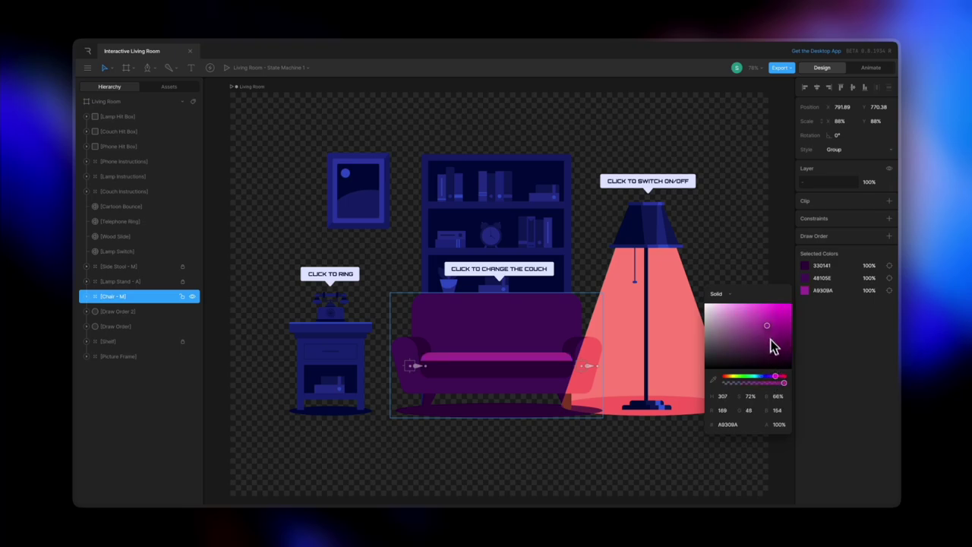
left_click(773, 344)
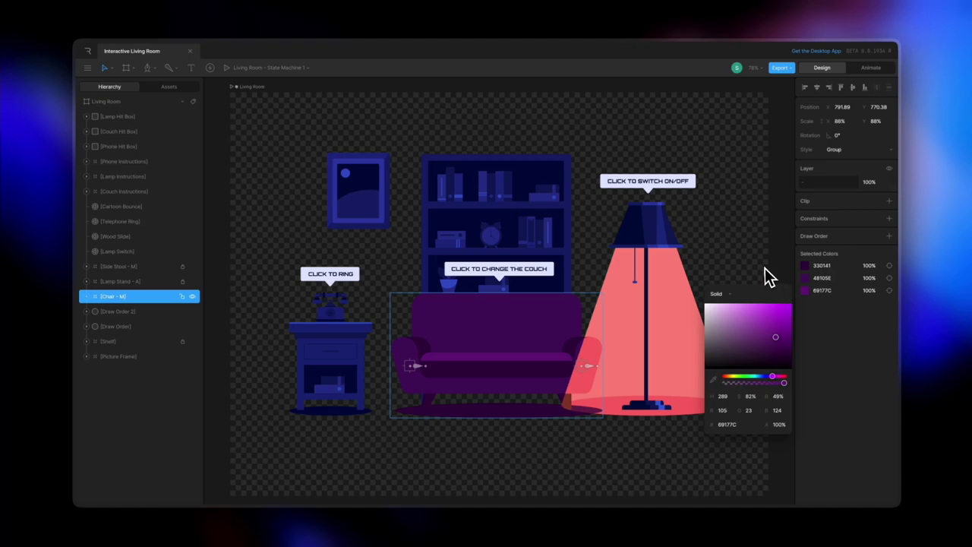
left_click(614, 432)
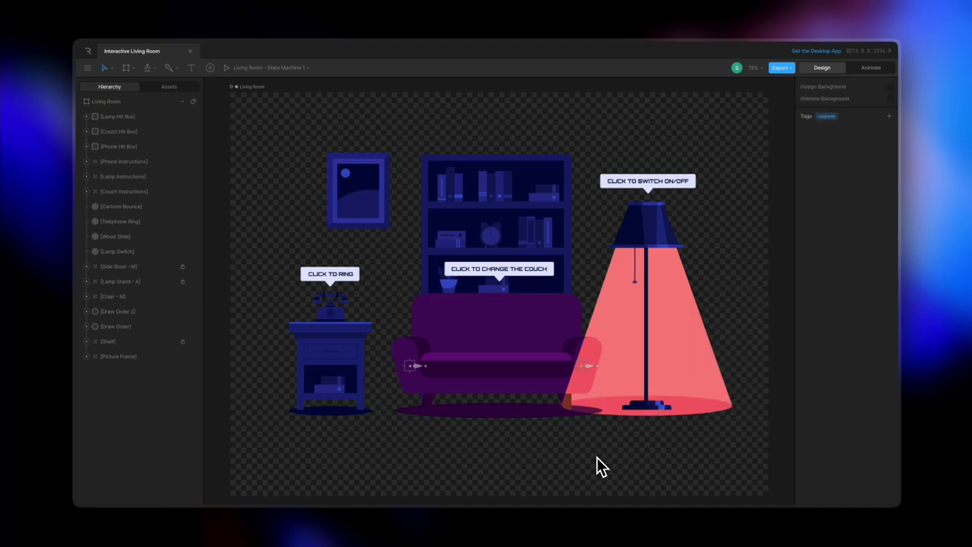
- Undo all colour changes made to the couch and deselect it
left_click(494, 334)
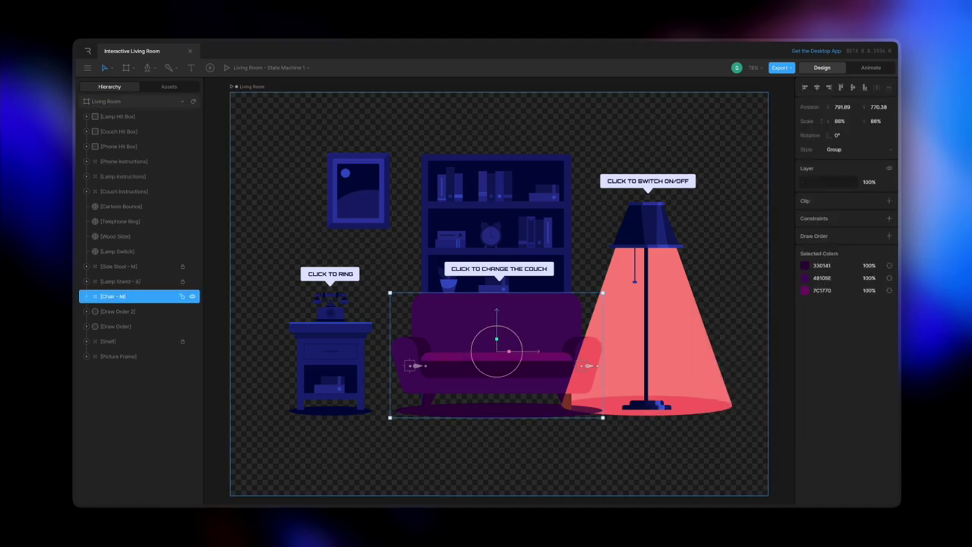
key("ctrl+z")
key("ctrl+z")
key("ctrl+z")
key("ctrl+z")
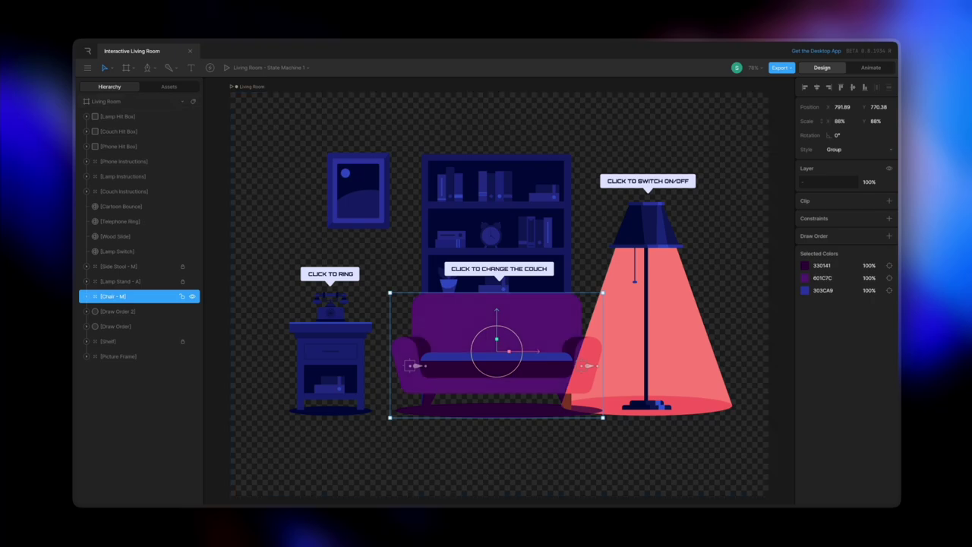
left_click(615, 452)
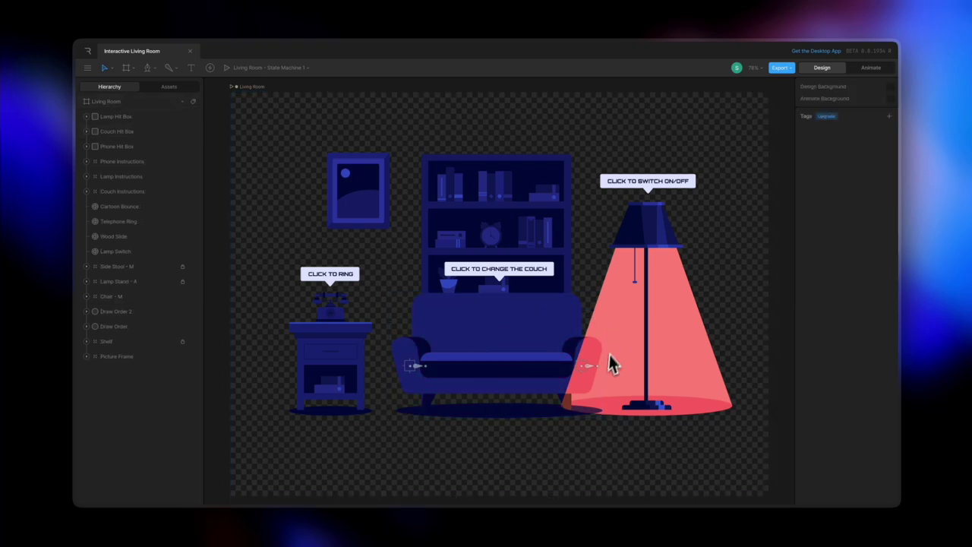
- Export the living room animation as a .riv file, switch to Framer, and upload it through the Rive plugin
left_click(781, 68)
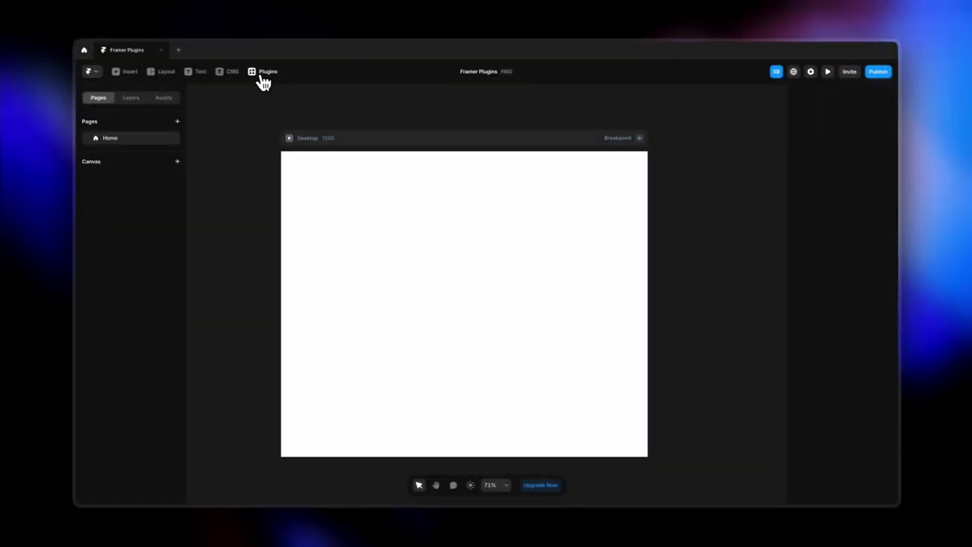
left_click(262, 76)
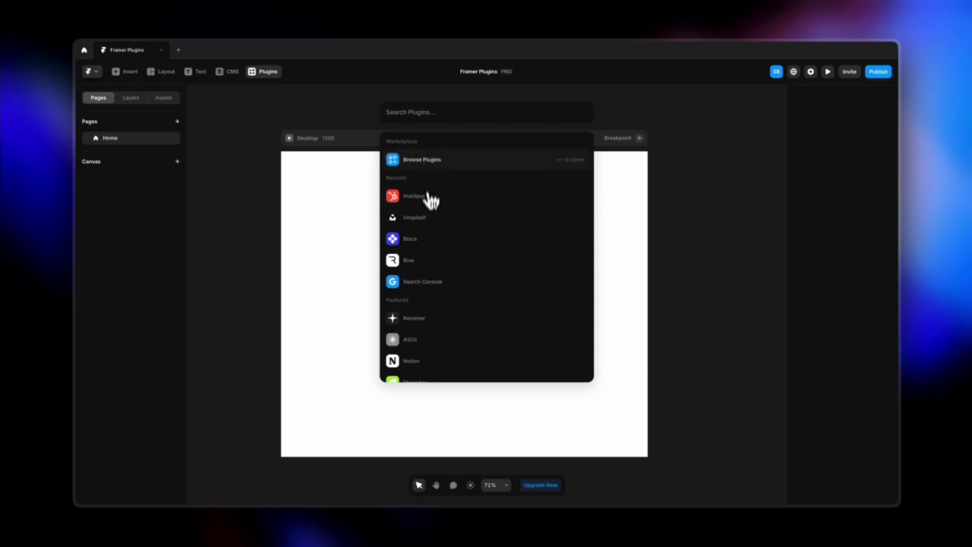
left_click(423, 262)
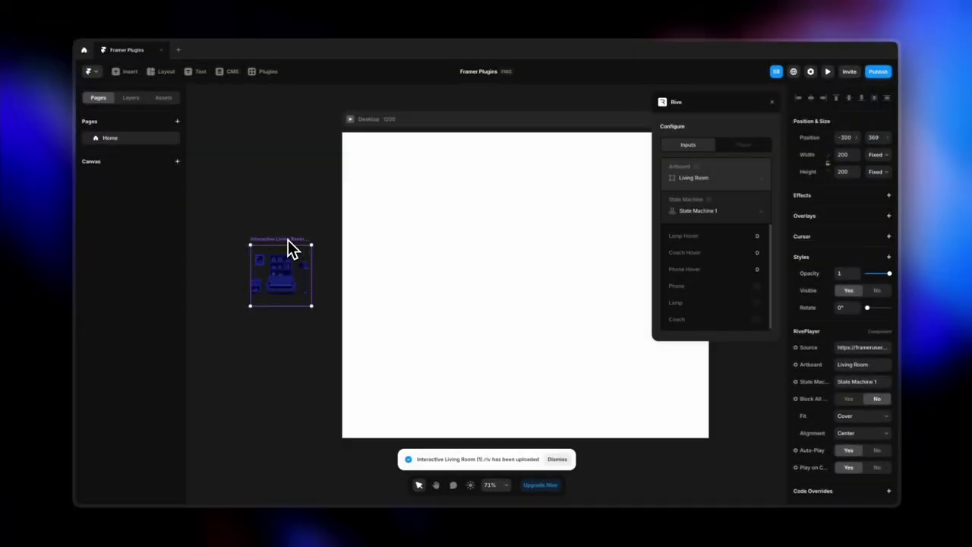
- Move the uploaded living room animation from the empty canvas onto the Desktop page
left_click_drag(289, 248, 522, 209)
scroll(547, 227, "right", 3)
left_click(451, 245)
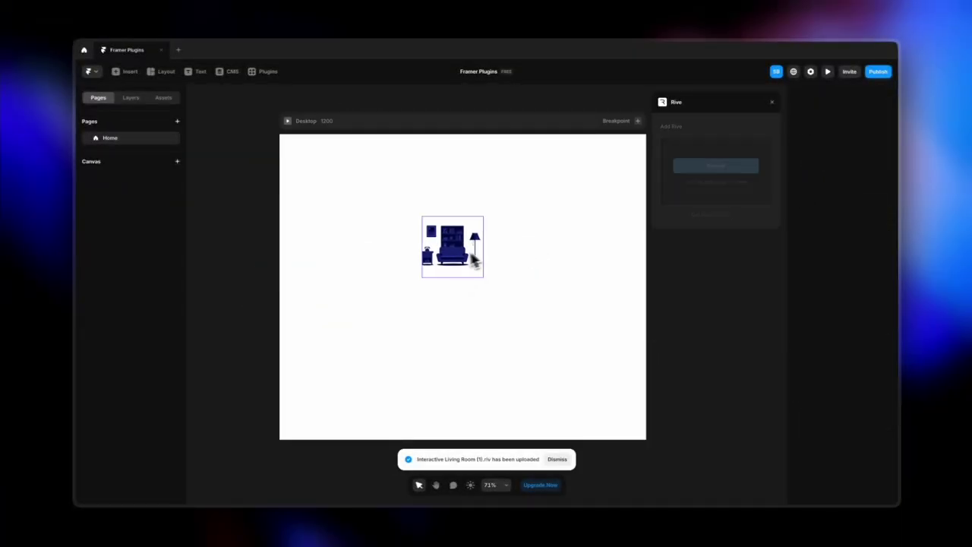
- Enlarge the living room animation to about 767 × 521 and centre it horizontally on the page
left_click_drag(421, 276, 324, 377)
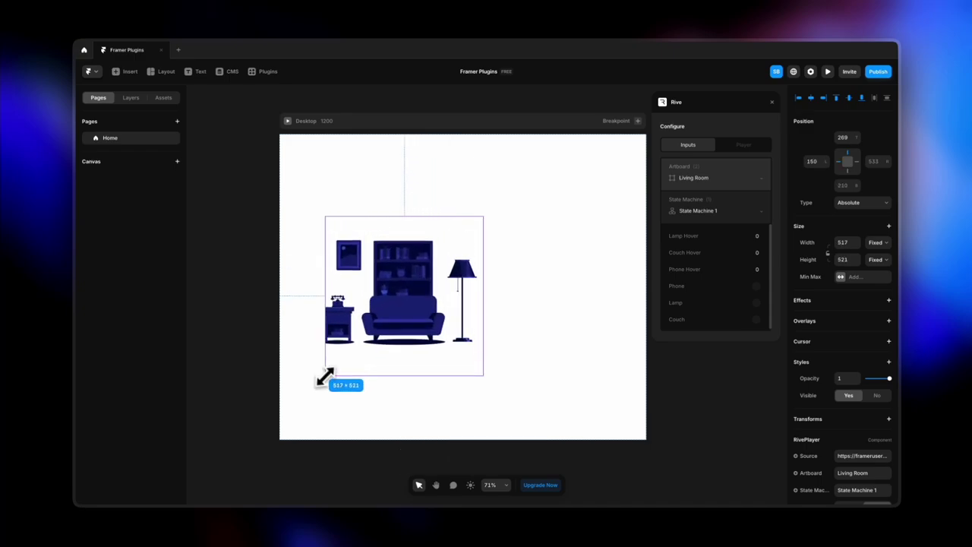
left_click_drag(439, 329, 618, 271)
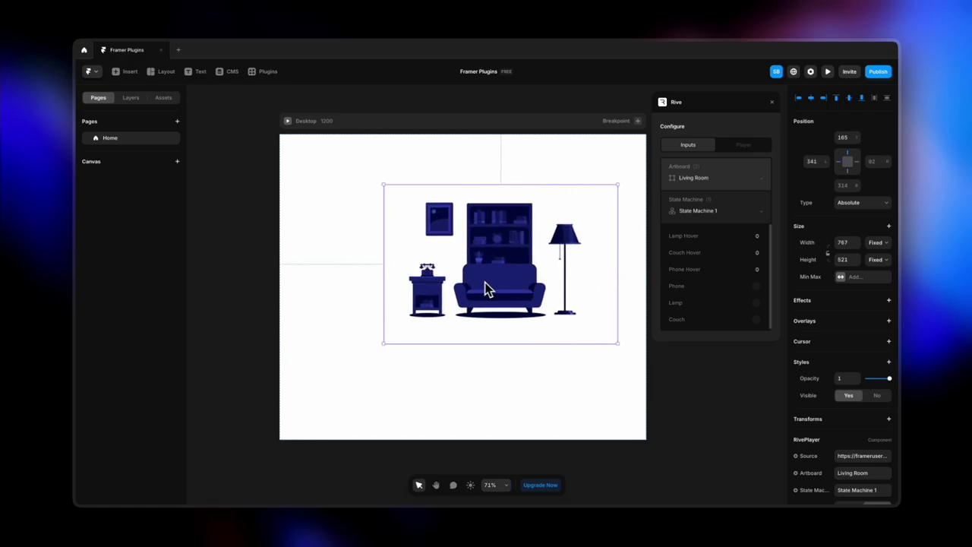
left_click_drag(486, 289, 451, 291)
left_click(438, 389)
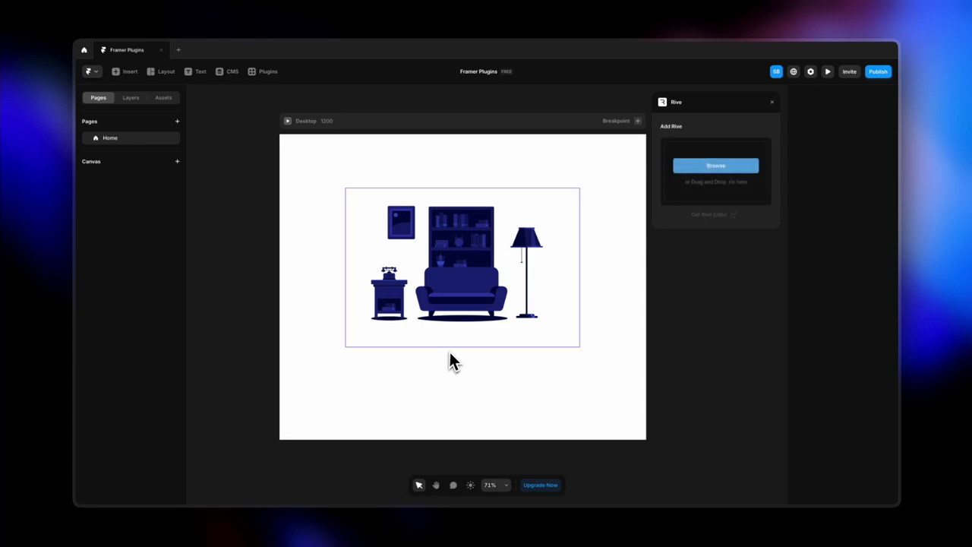
- Review the living room animation's Player settings in the Rive plugin and close the plugin
left_click(453, 298)
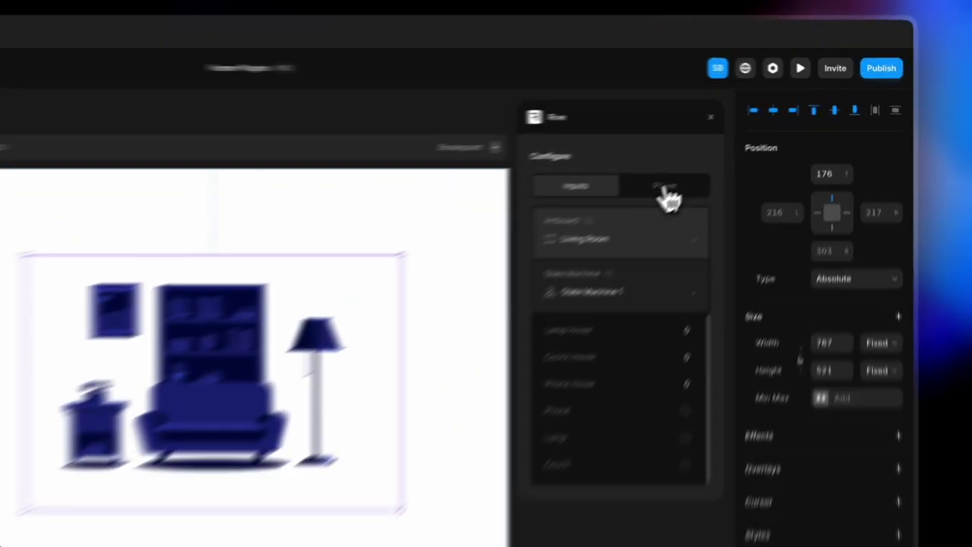
left_click(741, 144)
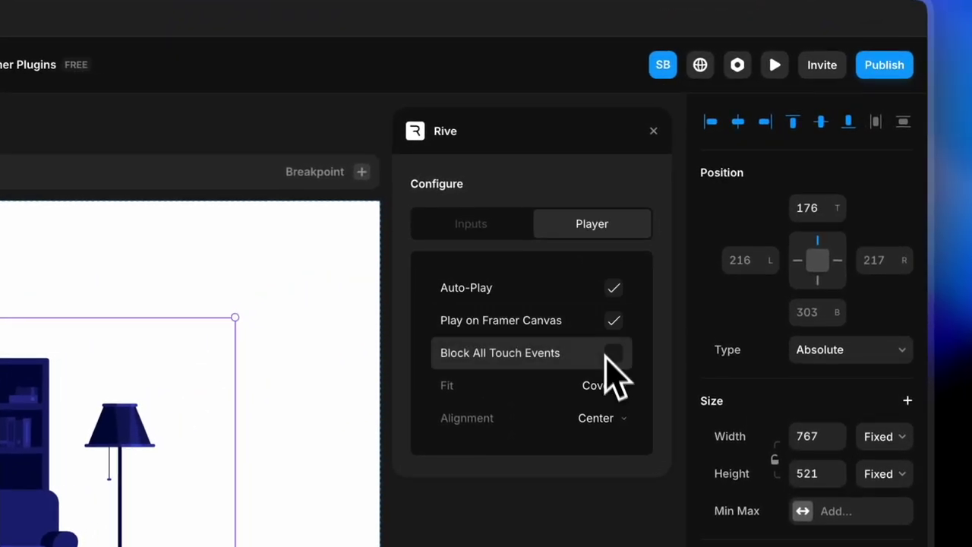
left_click(653, 145)
- Examine the animation's RivePlayer component properties and its available Fit options
scroll(839, 376, "down", 5)
scroll(839, 361, "down", 2)
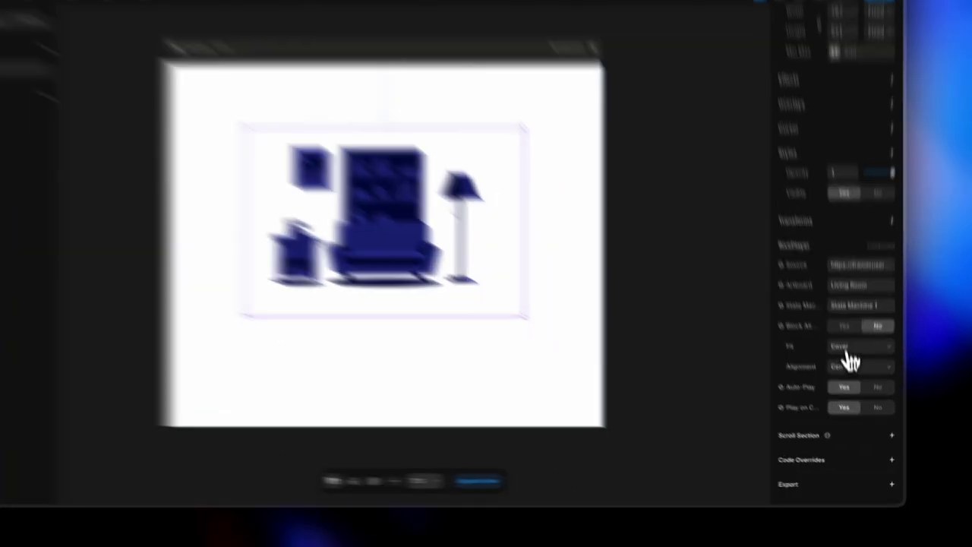
left_click(843, 372)
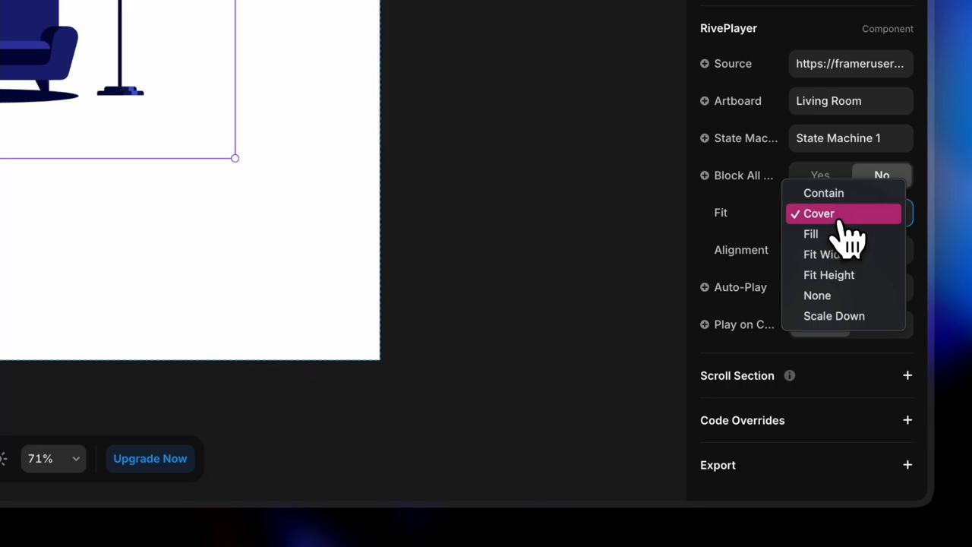
left_click(714, 270)
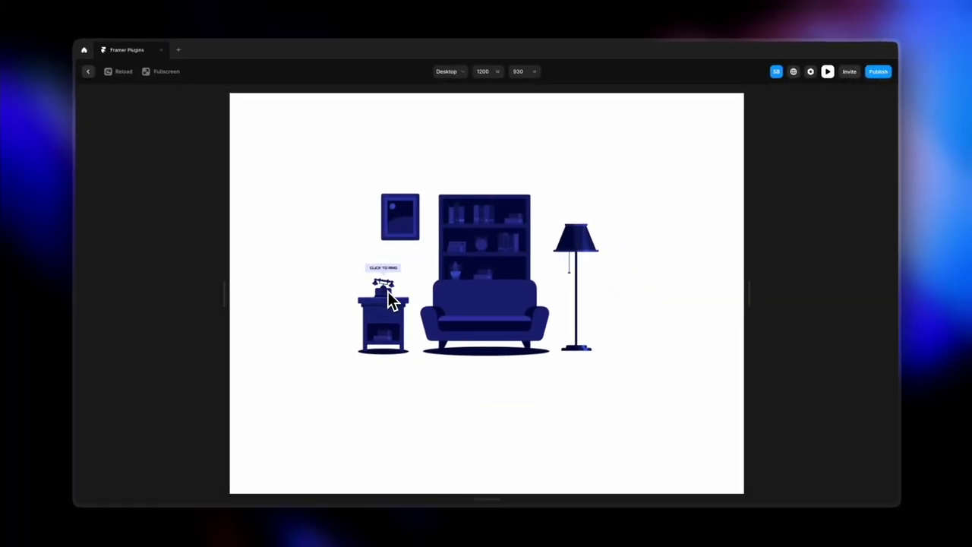
- Preview the page and test the animation by changing the couch and switching the lamp on and off
left_click(484, 318)
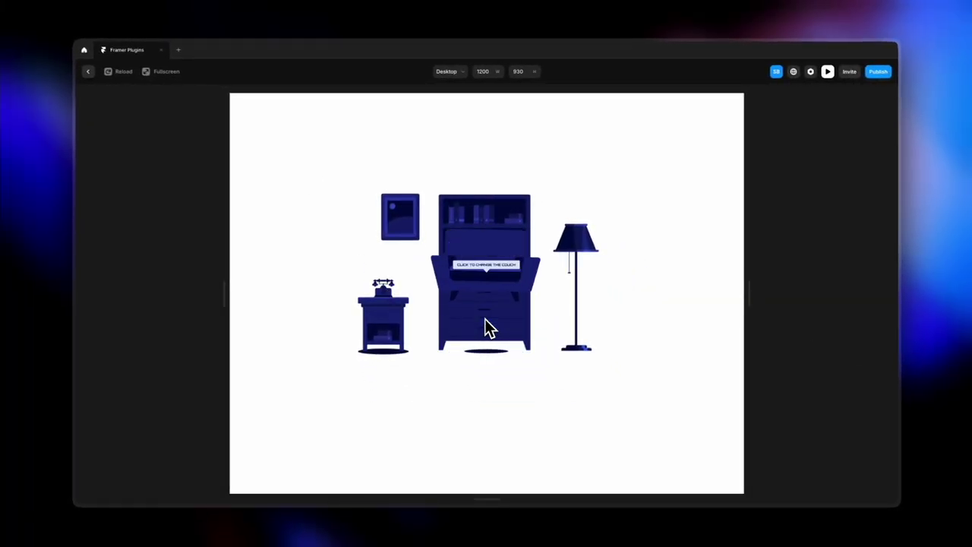
left_click(485, 318)
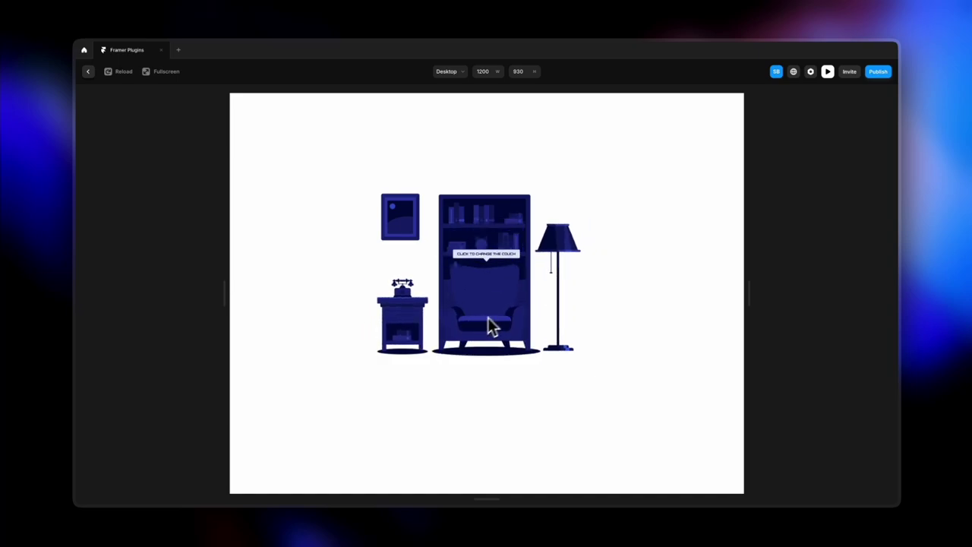
left_click(552, 258)
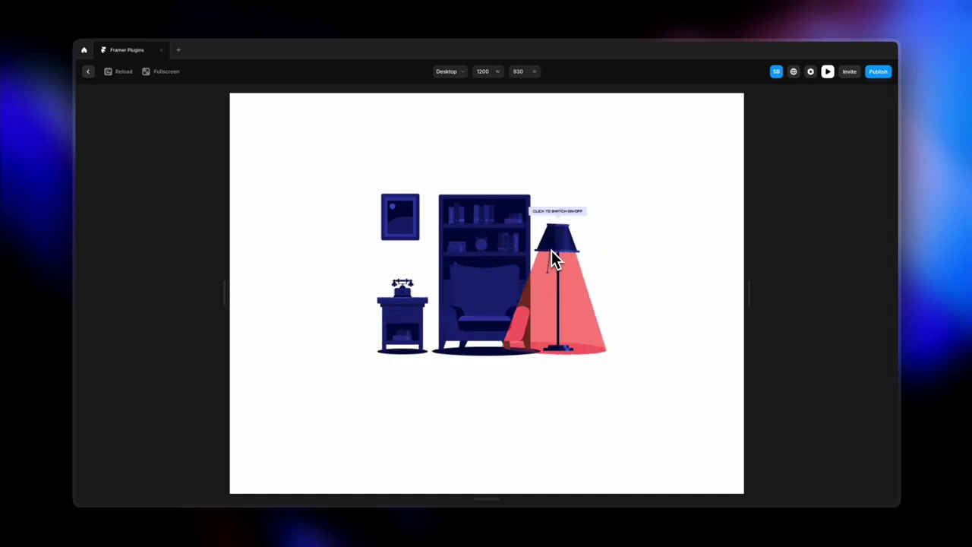
left_click(552, 259)
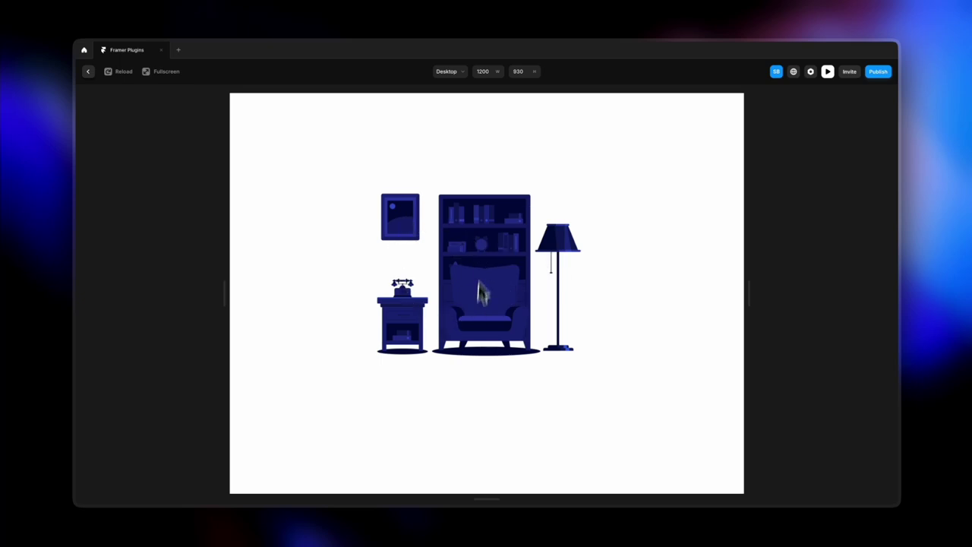
- Leave the preview and delete the living room animation from the page
left_click(89, 73)
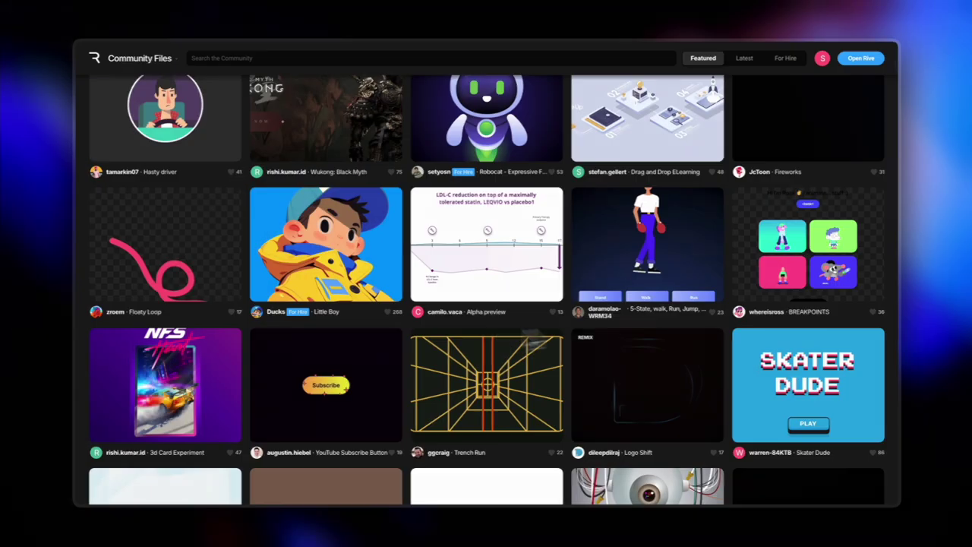
scroll(575, 266, "down", 5)
scroll(589, 272, "up", 5)
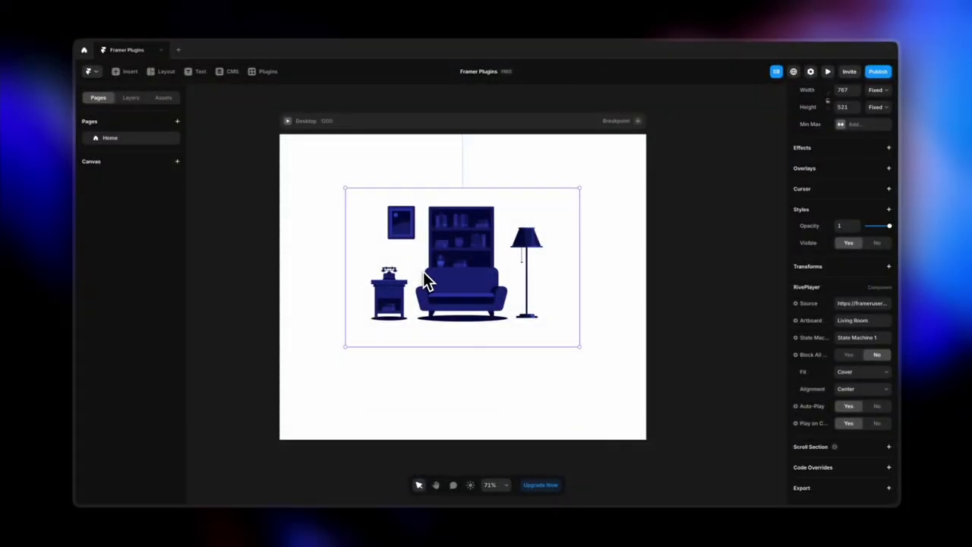
key("Delete")
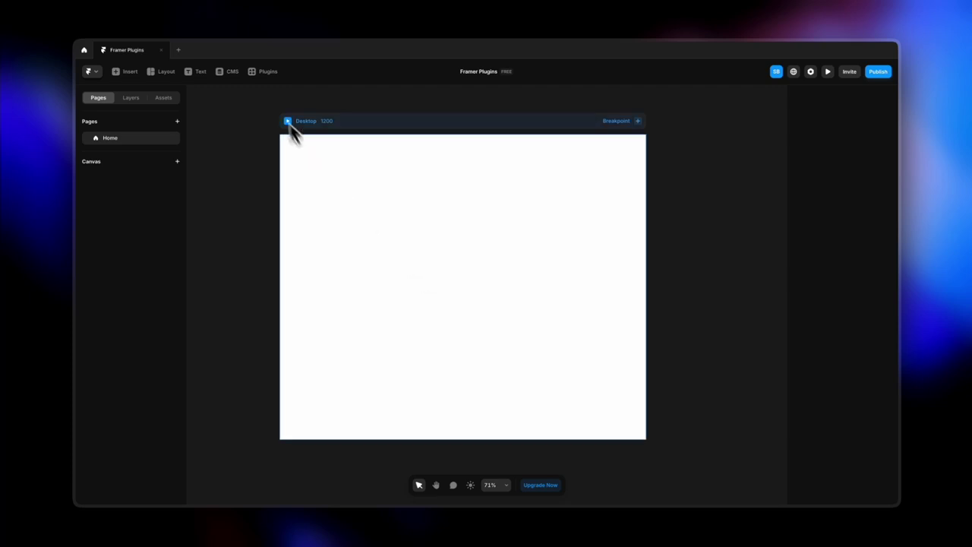
- Find the Blocs plugin and launch it
left_click(266, 72)
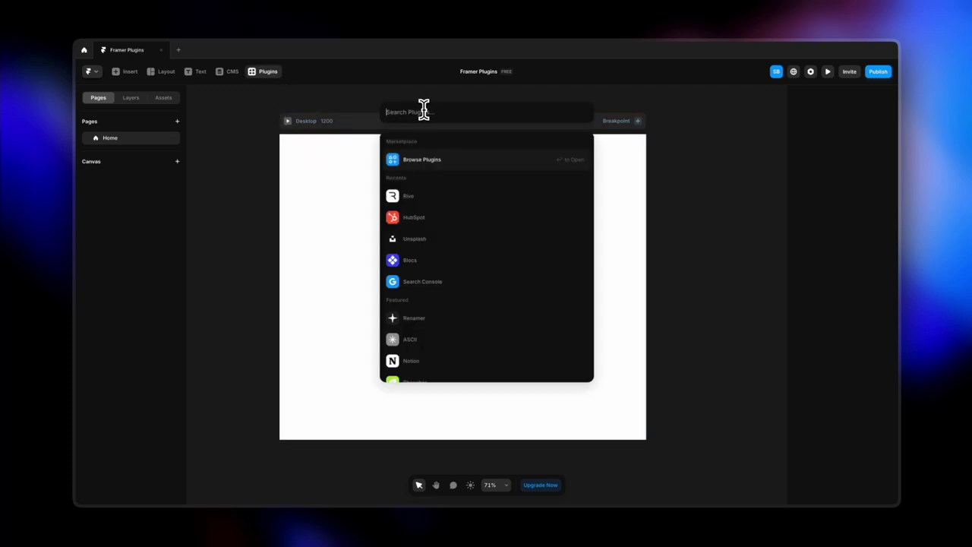
type("bloc")
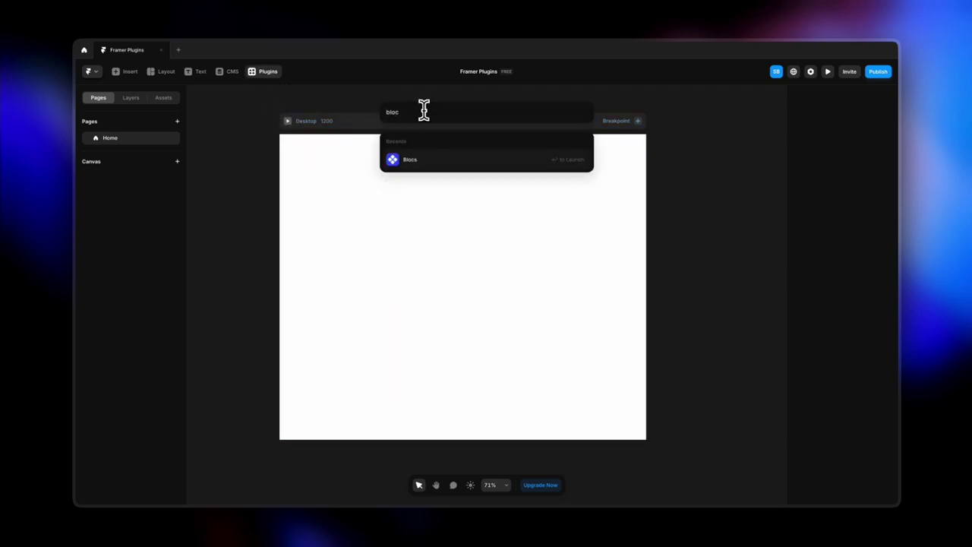
left_click(430, 165)
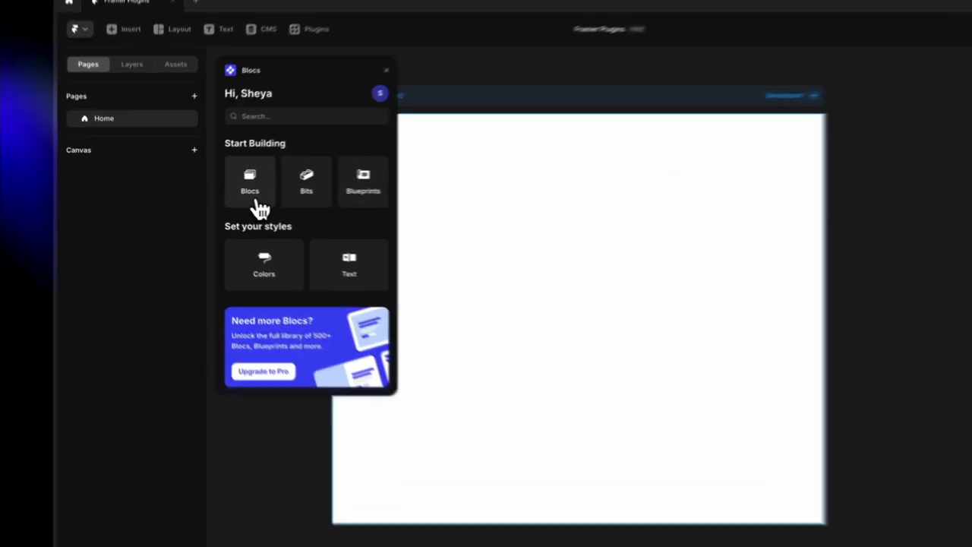
- Browse the component categories under Blocs and look through the Navbar components
left_click(227, 192)
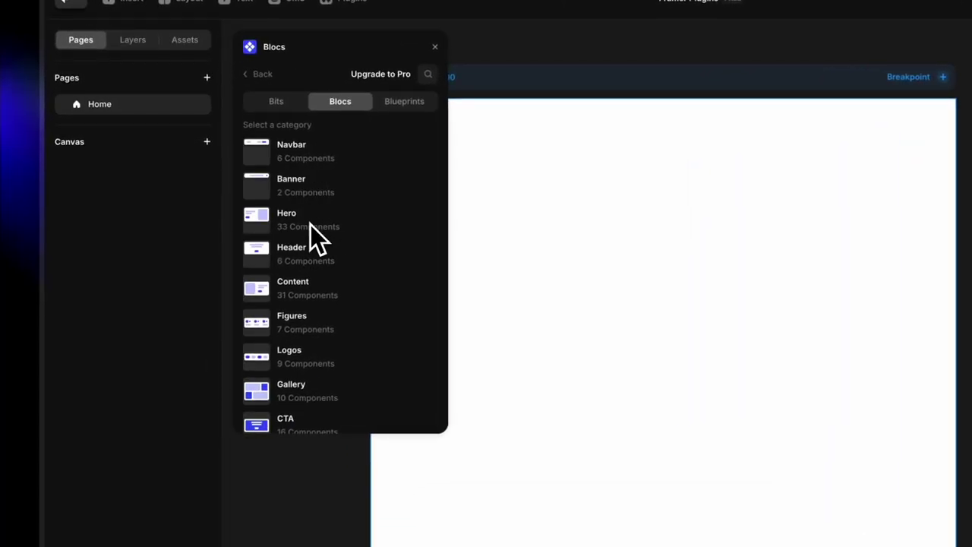
scroll(312, 386, "down", 5)
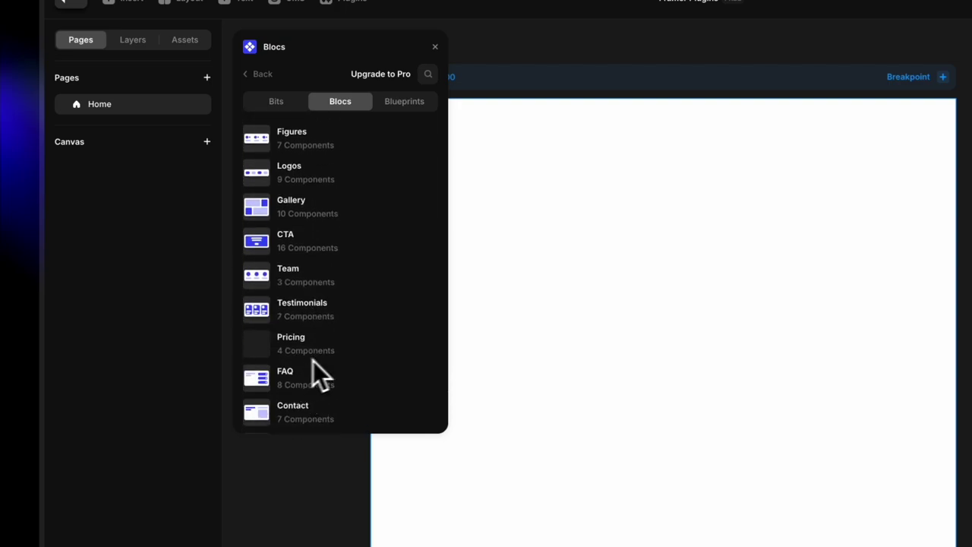
scroll(335, 383, "down", 3)
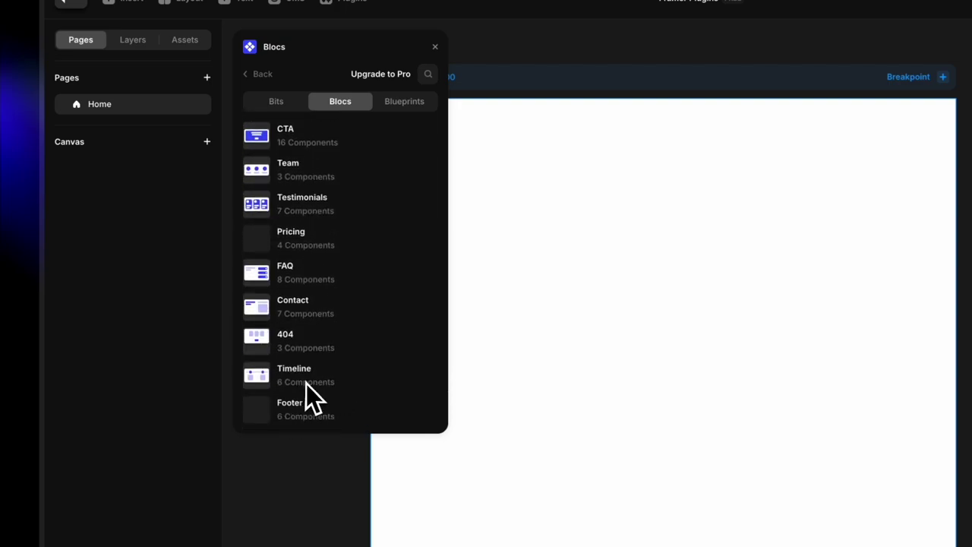
scroll(369, 199, "up", 8)
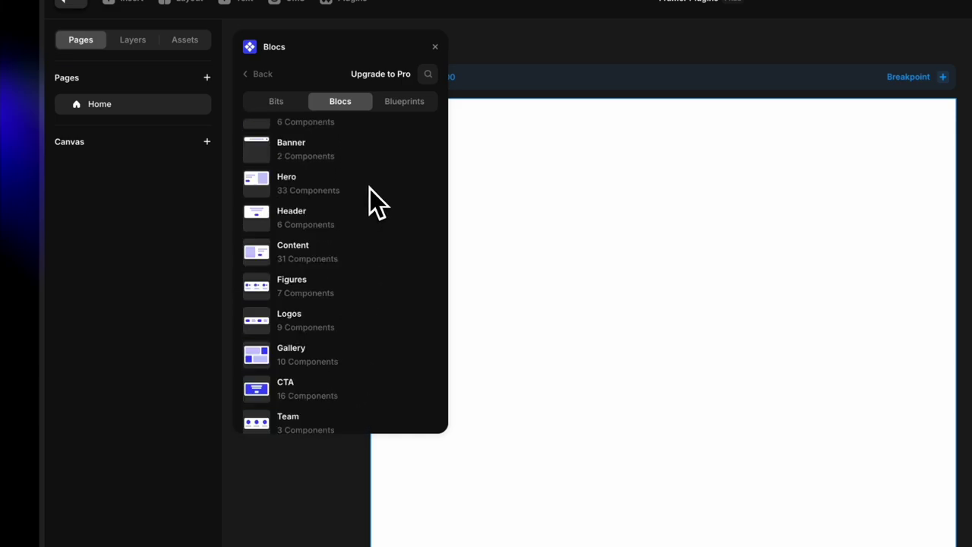
left_click(326, 155)
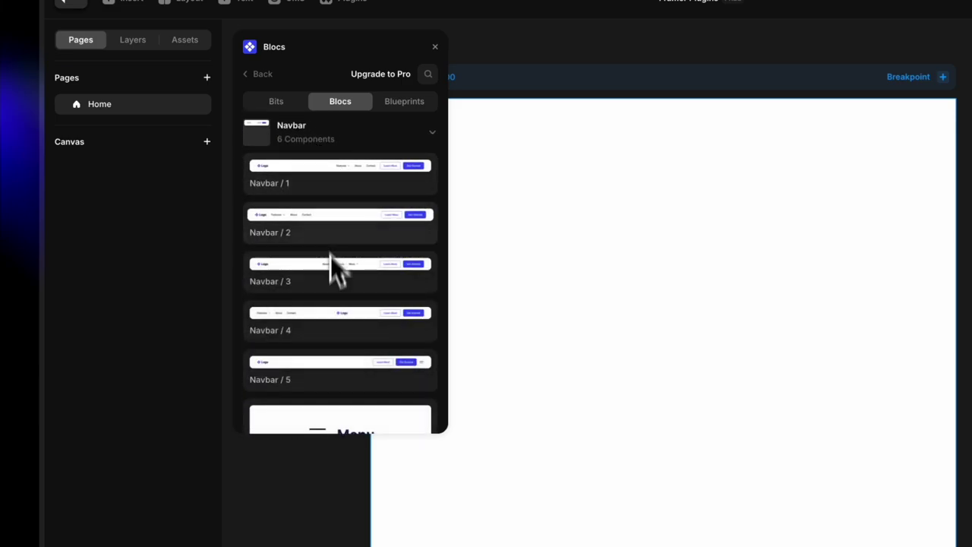
scroll(339, 372, "down", 2)
scroll(356, 323, "up", 2)
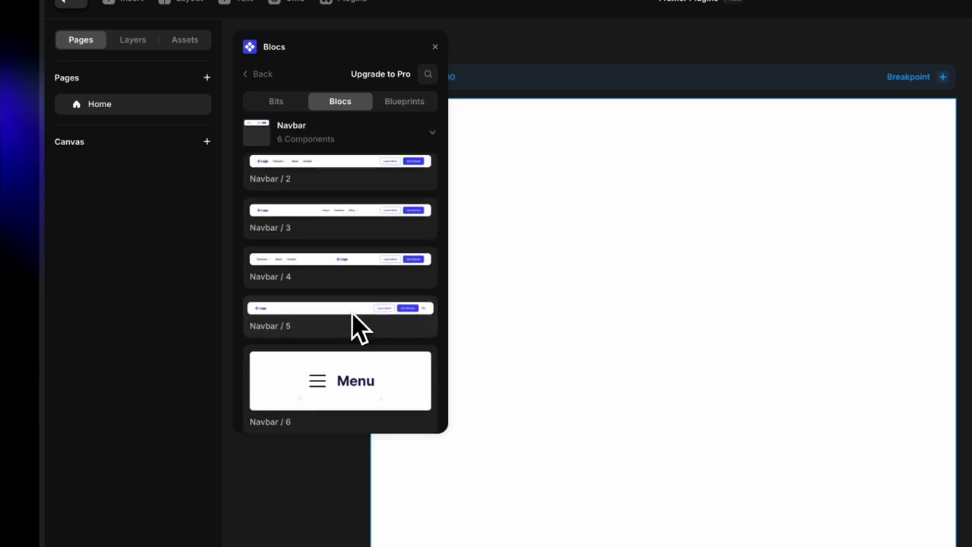
- Look through the Cards components in the Bits collection
left_click(283, 105)
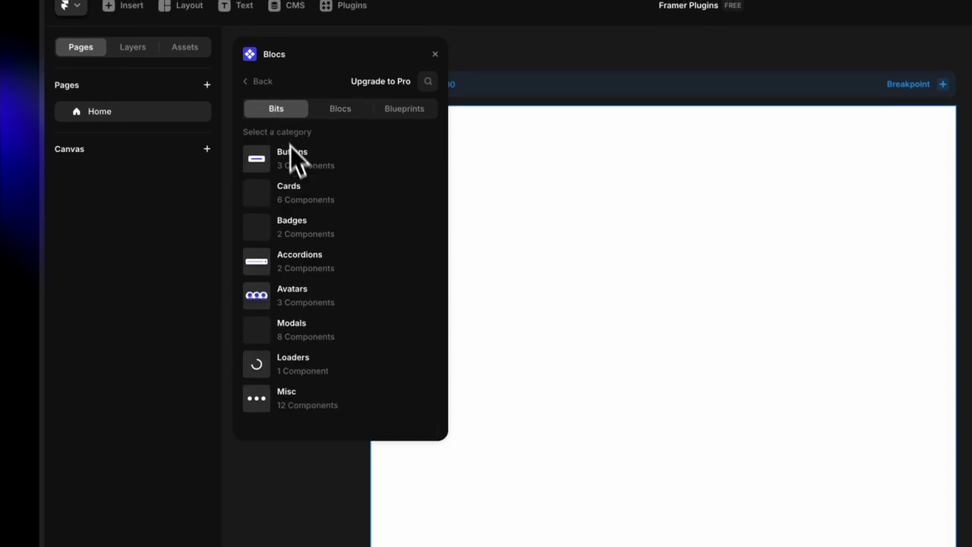
left_click(301, 187)
scroll(342, 313, "down", 6)
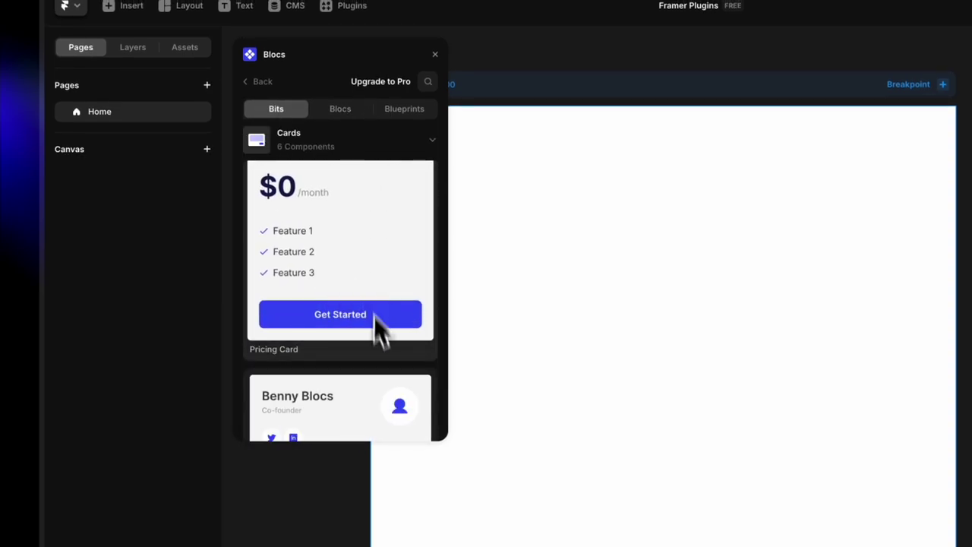
scroll(363, 375, "down", 5)
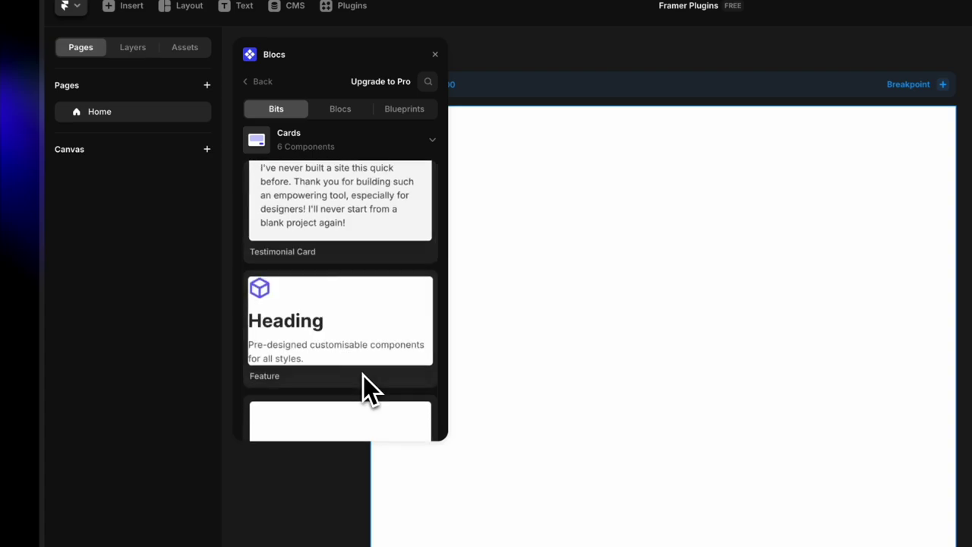
- Return to the Blocs collection, review the Navbar designs again and switch to the Banner category
left_click(345, 112)
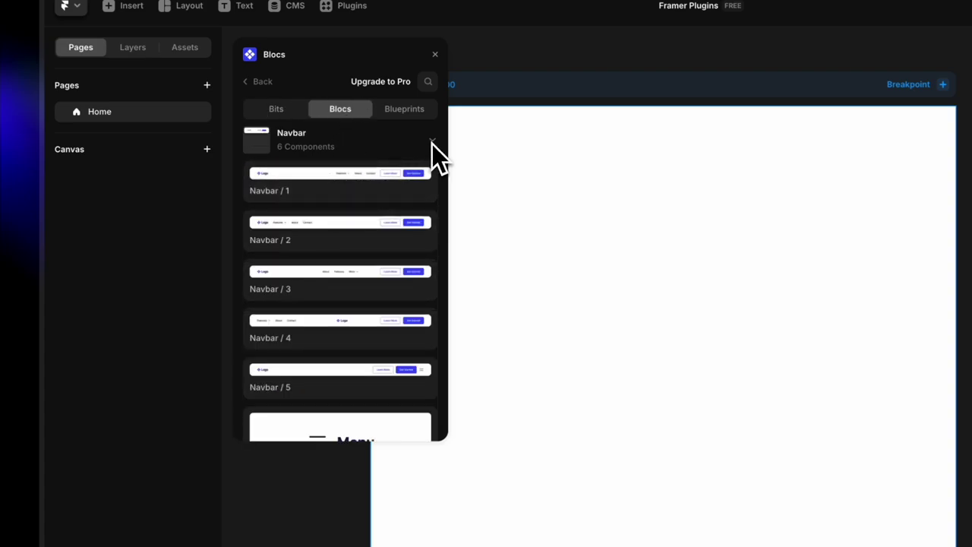
scroll(369, 259, "down", 2)
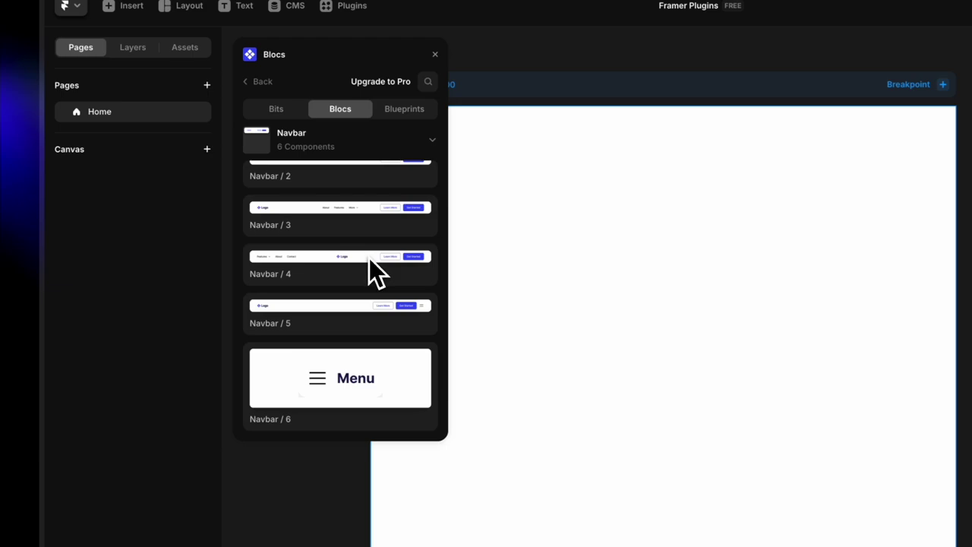
scroll(369, 258, "up", 2)
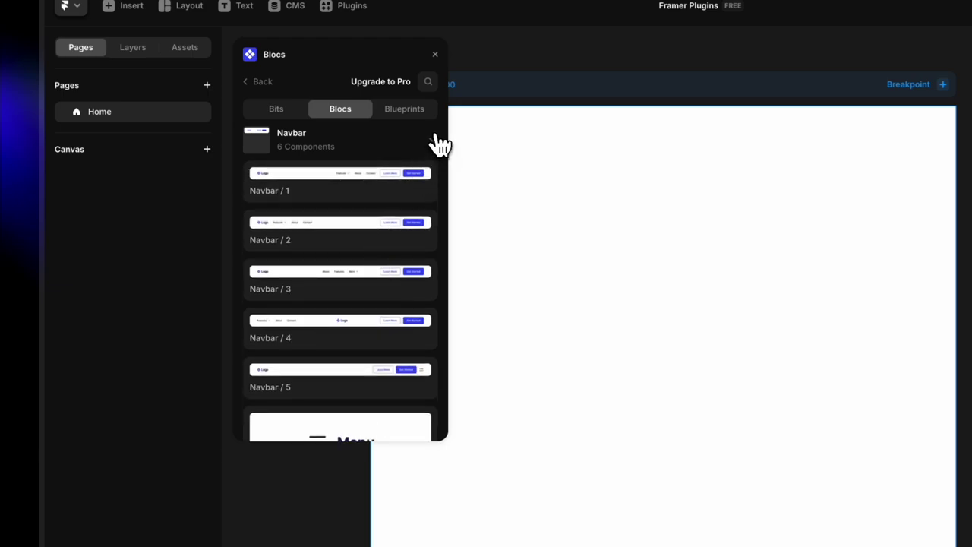
left_click(437, 141)
left_click(326, 199)
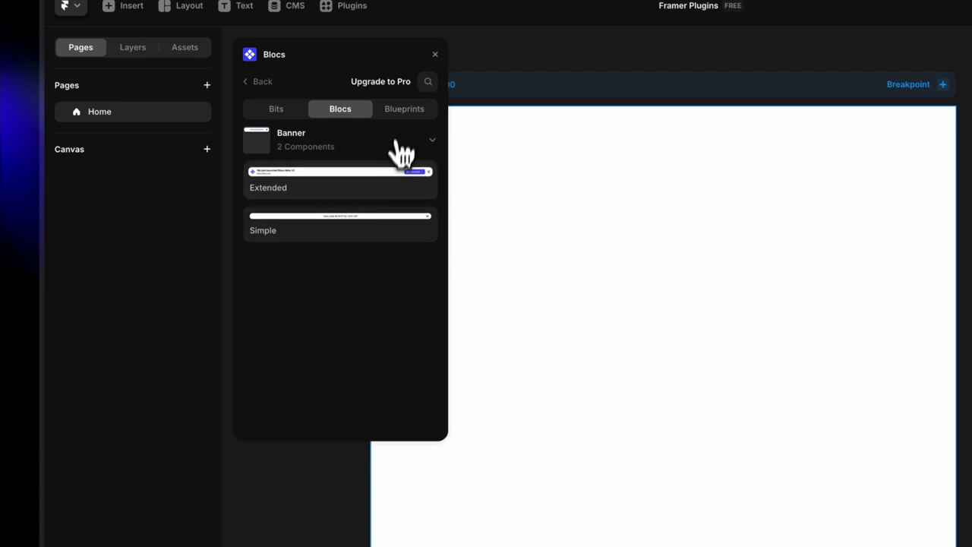
- Review the SaaS blueprints in the Blocs plugin and insert the Home blueprint into the page
left_click(405, 110)
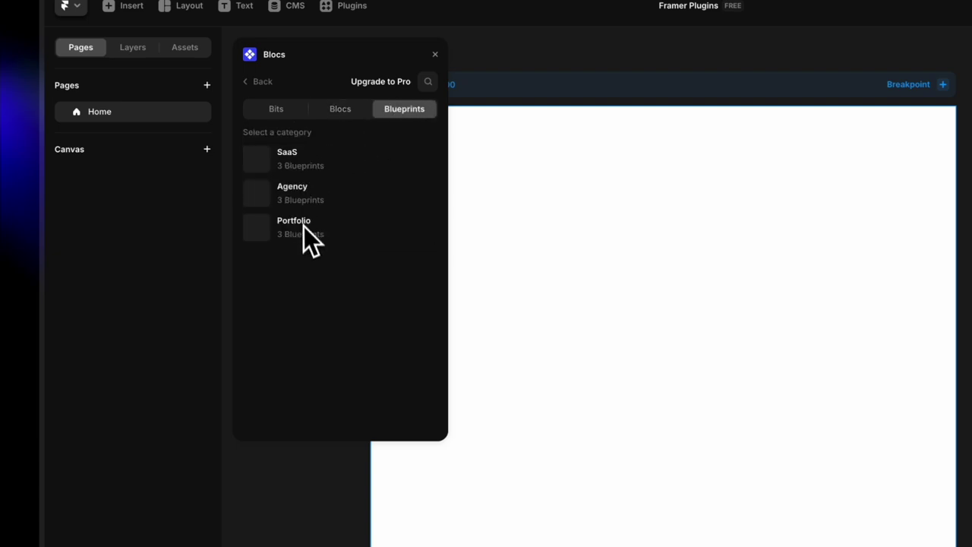
left_click(305, 171)
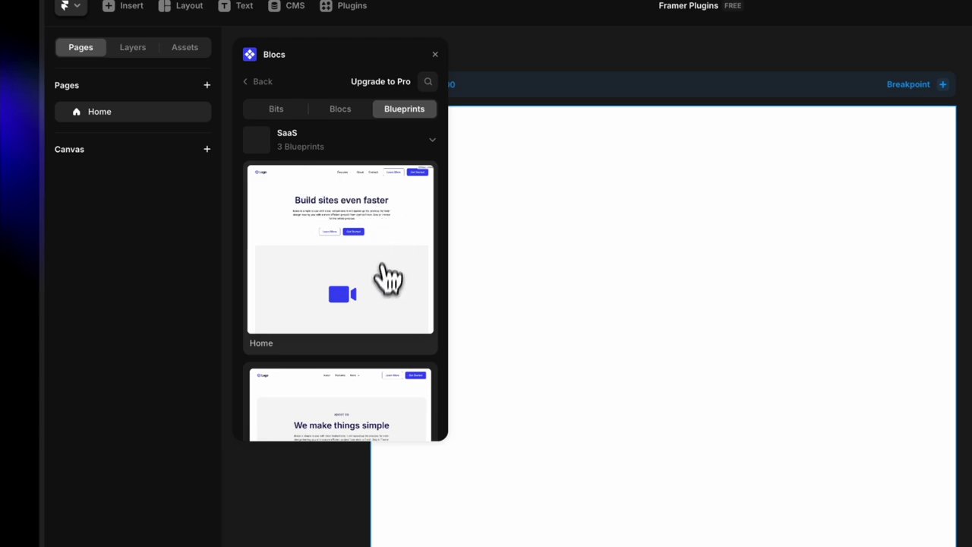
scroll(388, 279, "down", 5)
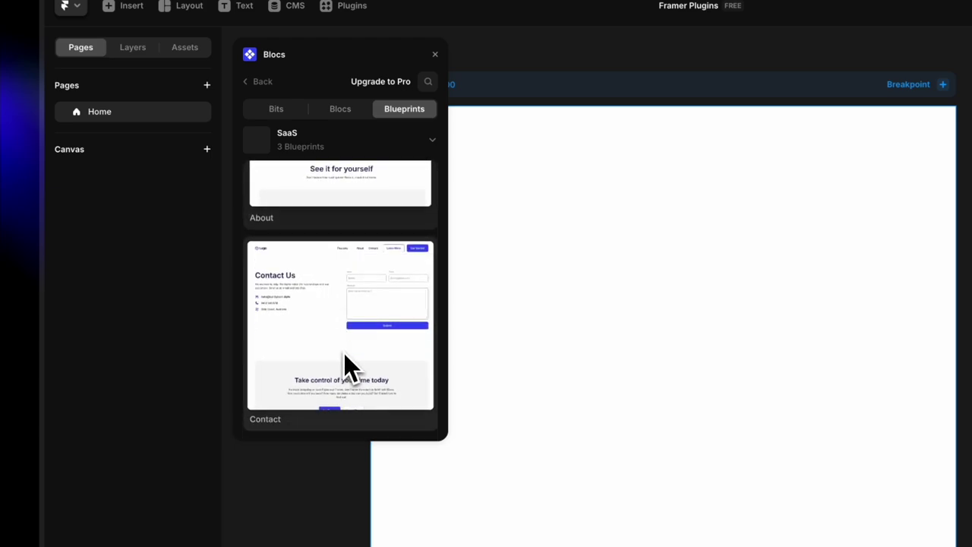
scroll(372, 376, "up", 5)
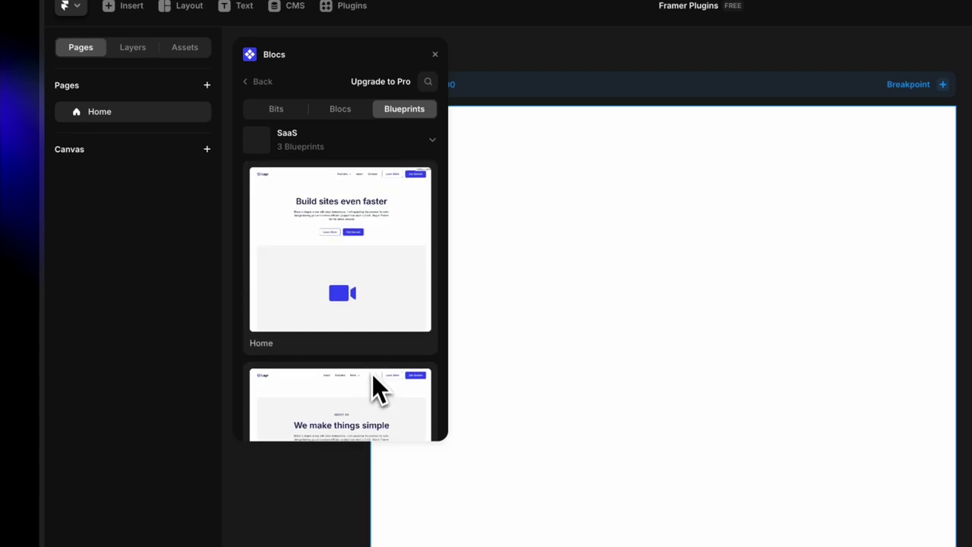
left_click(373, 255)
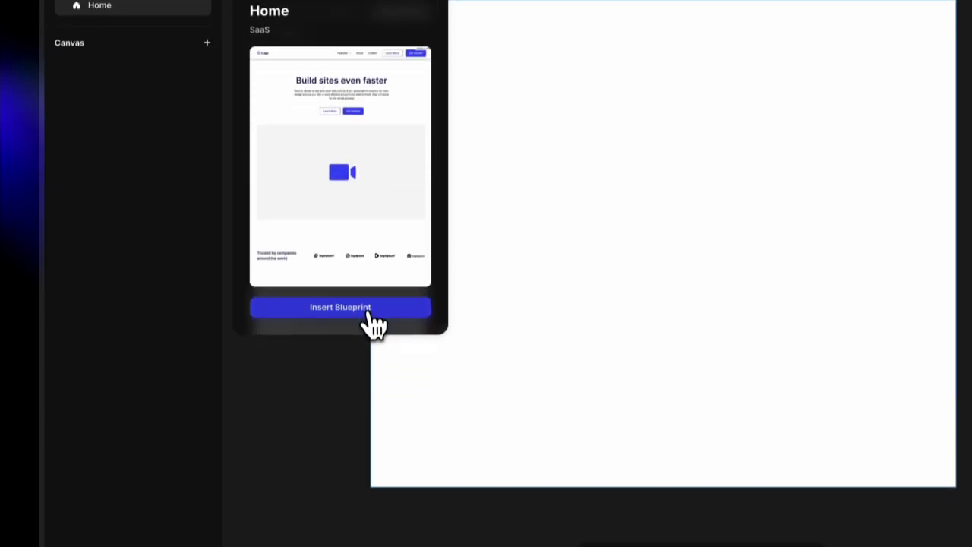
left_click(369, 417)
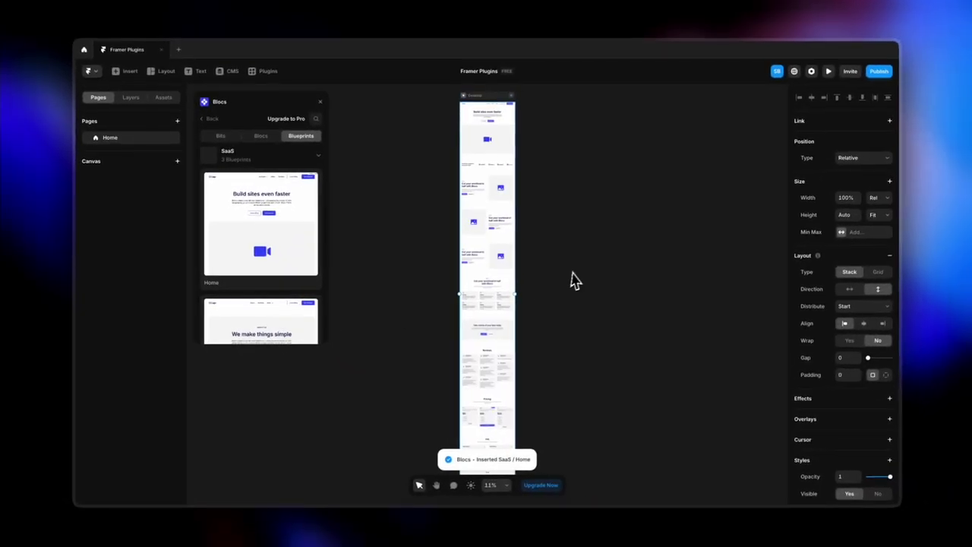
- Examine the inserted Home blueprint on the canvas from its hero section down to the footer
scroll(512, 148, "up", 5)
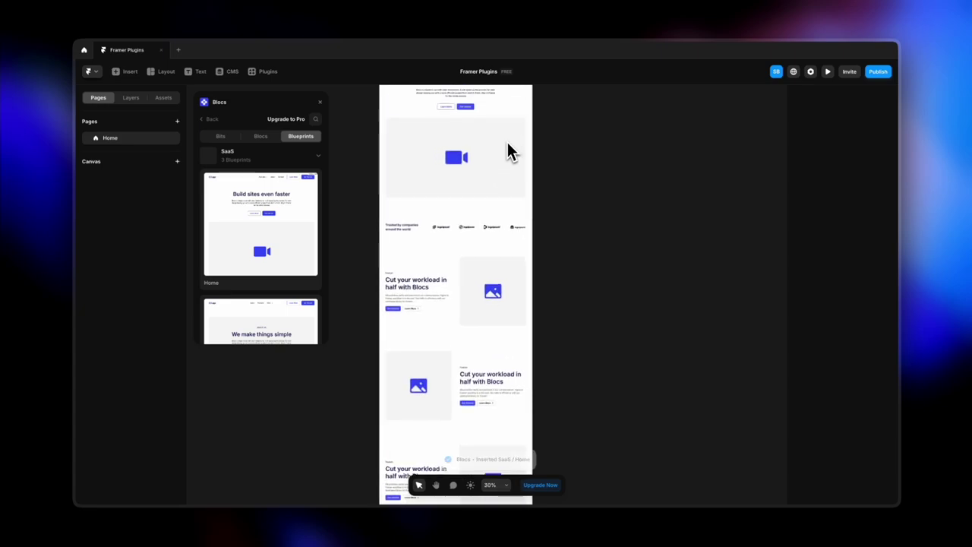
scroll(459, 139, "up", 3)
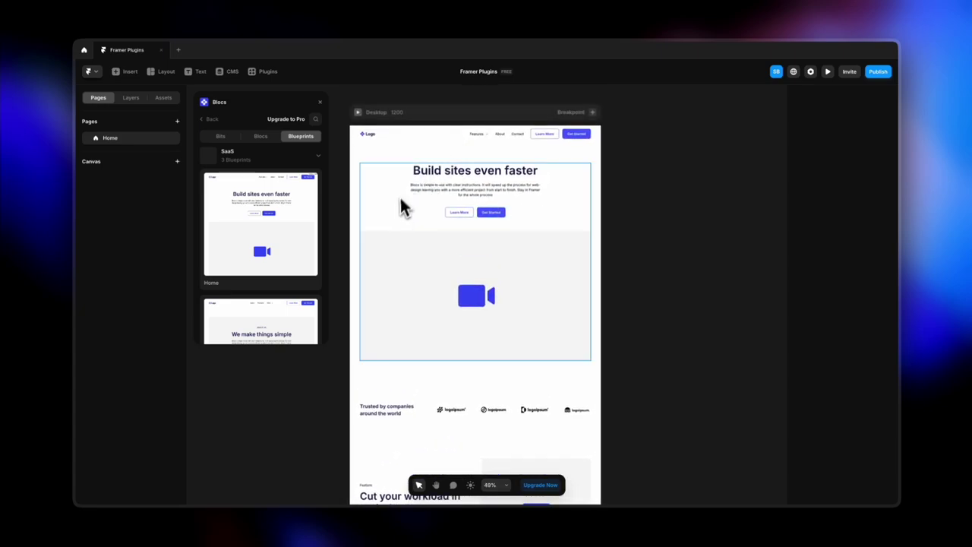
scroll(600, 313, "down", 5)
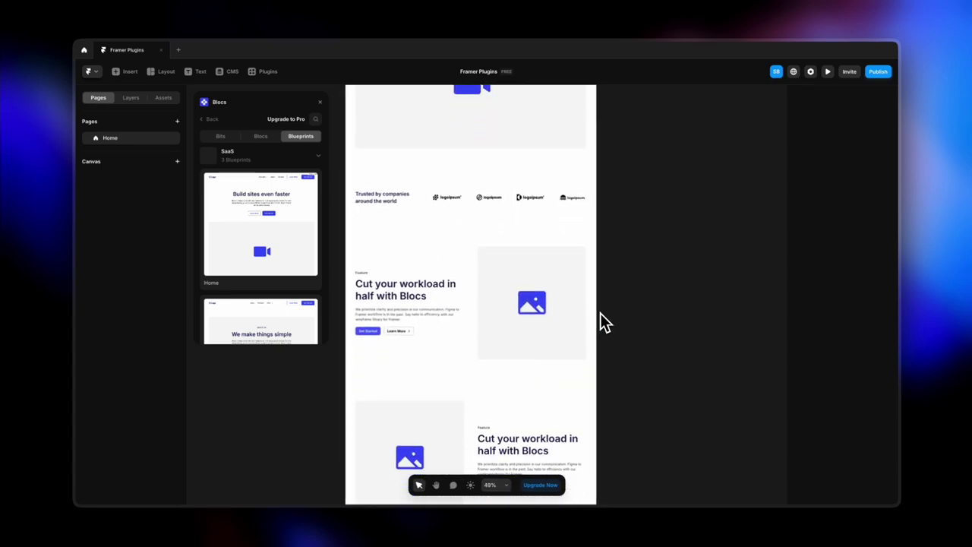
scroll(600, 314, "down", 5)
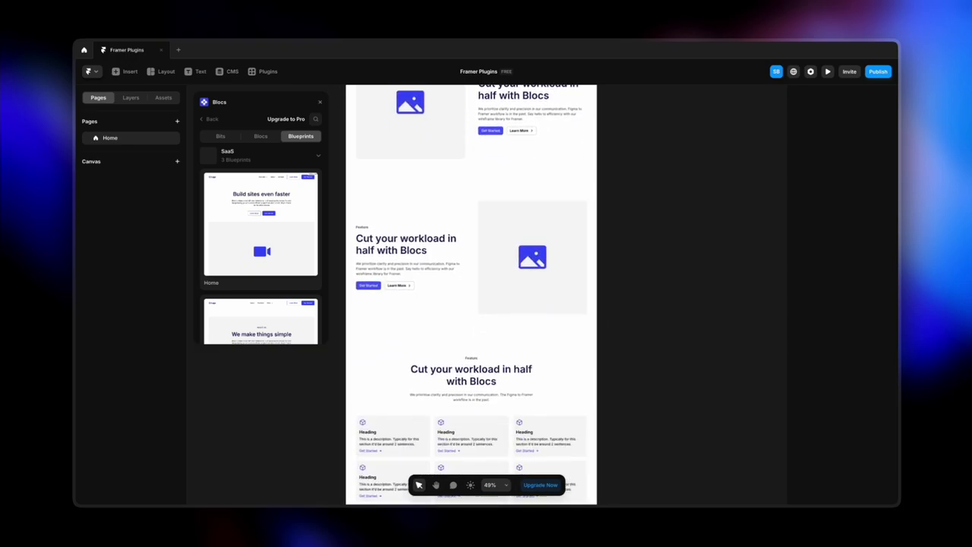
scroll(604, 323, "down", 1)
scroll(480, 441, "down", 10)
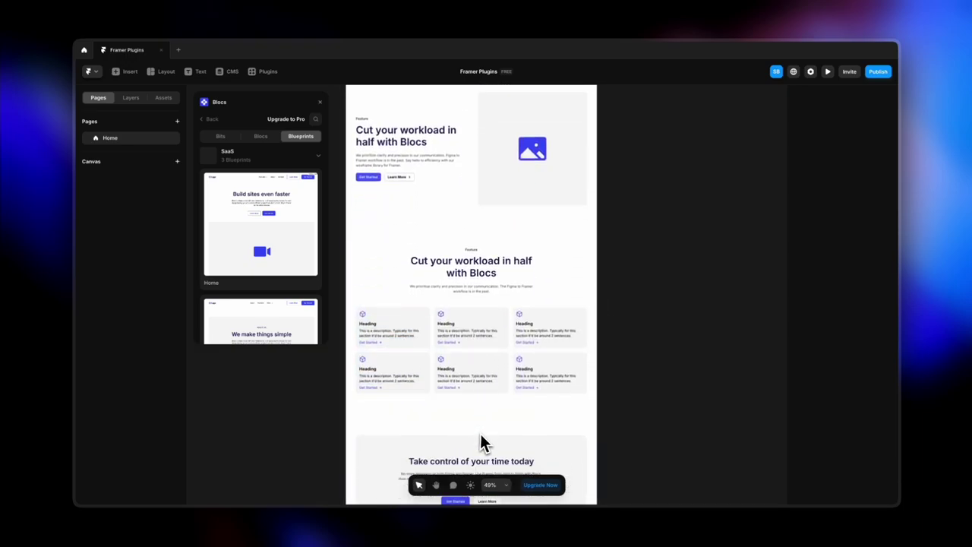
scroll(481, 435, "down", 8)
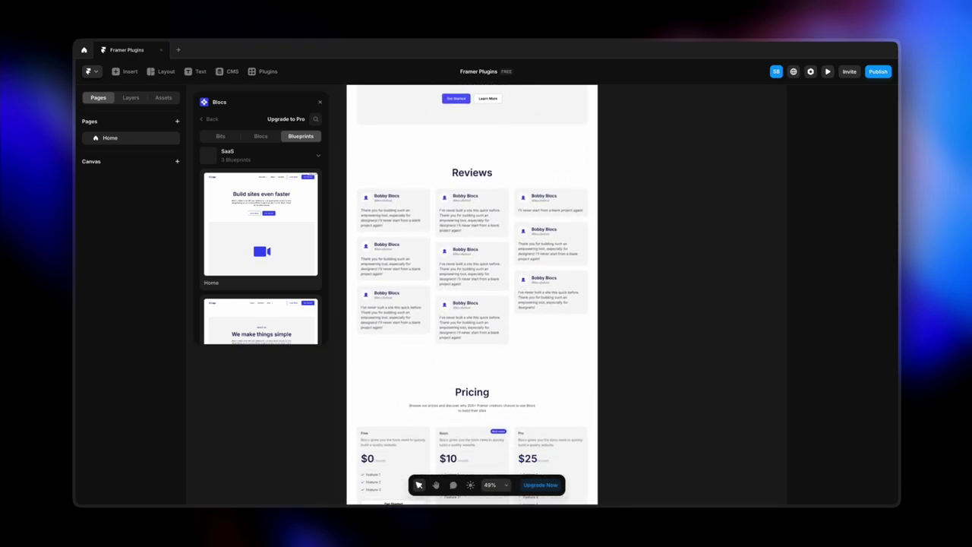
scroll(486, 441, "down", 5)
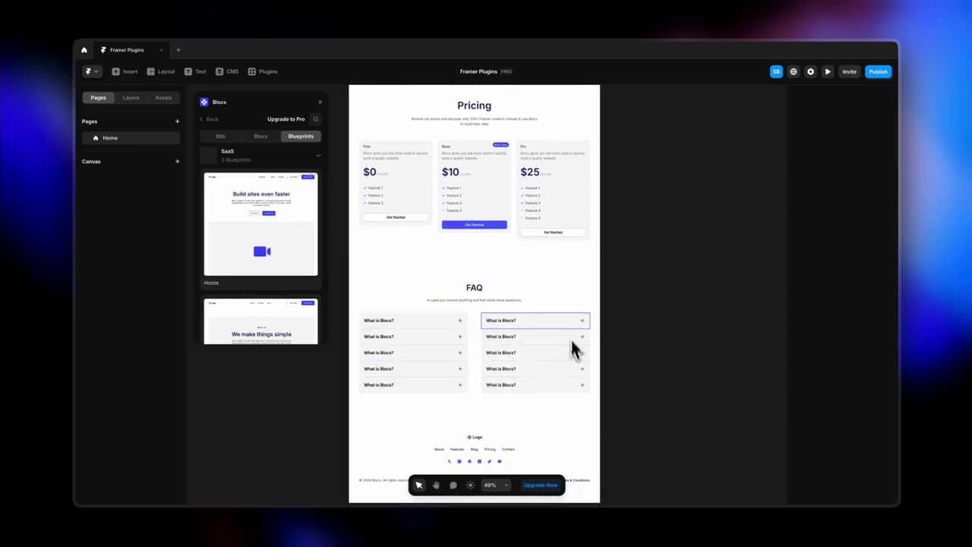
scroll(550, 423, "down", 2)
scroll(548, 414, "up", 15)
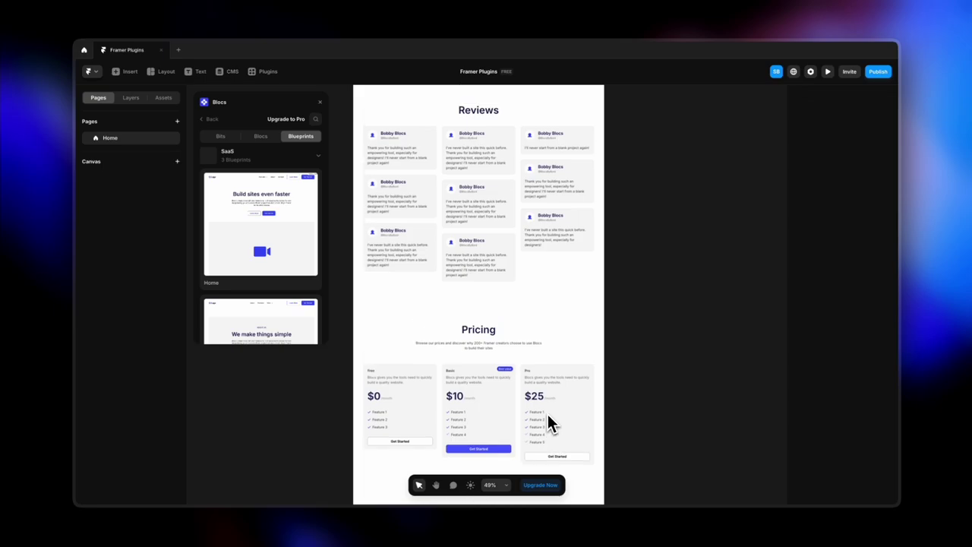
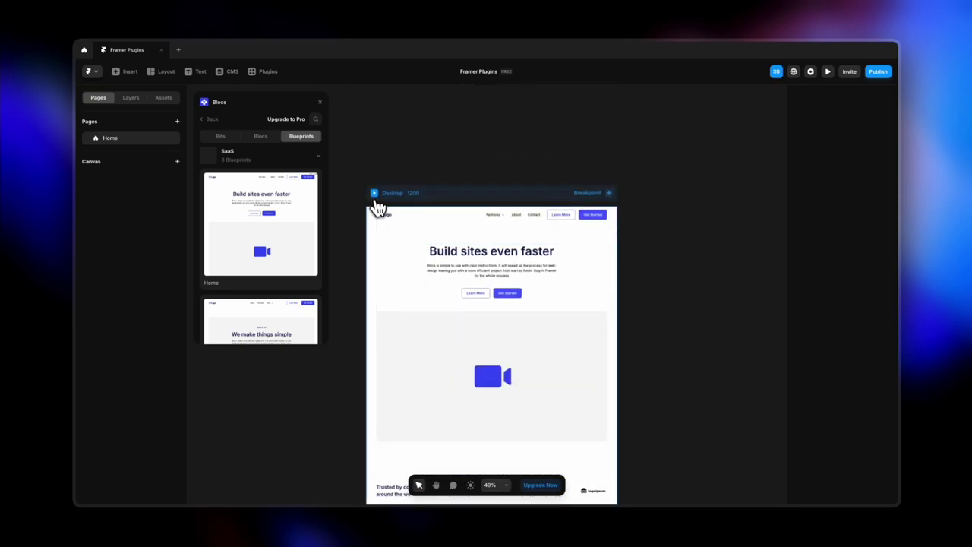
- Preview the desktop page and review its sections from the hero through the features and reviews to the FAQ
left_click(374, 195)
scroll(601, 330, "down", 1)
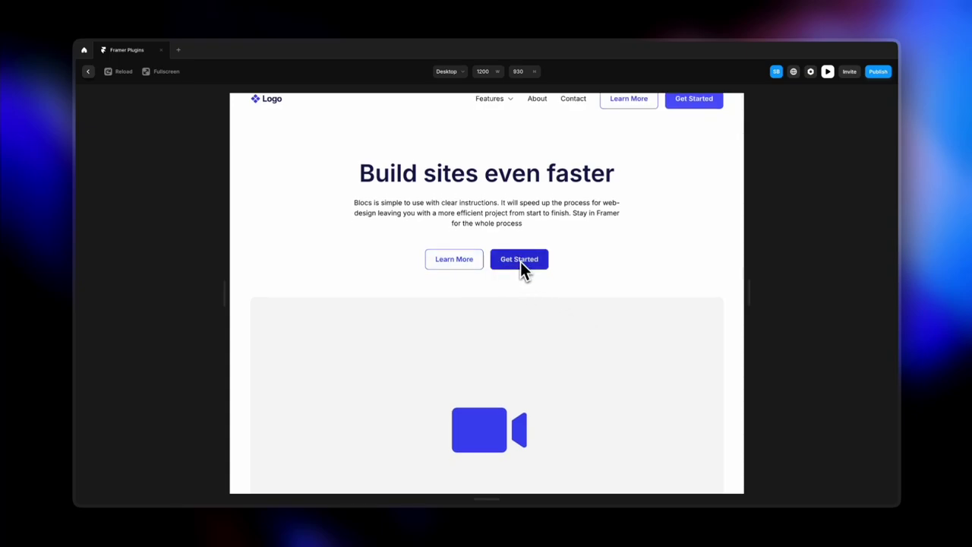
scroll(530, 345, "down", 5)
scroll(514, 368, "down", 4)
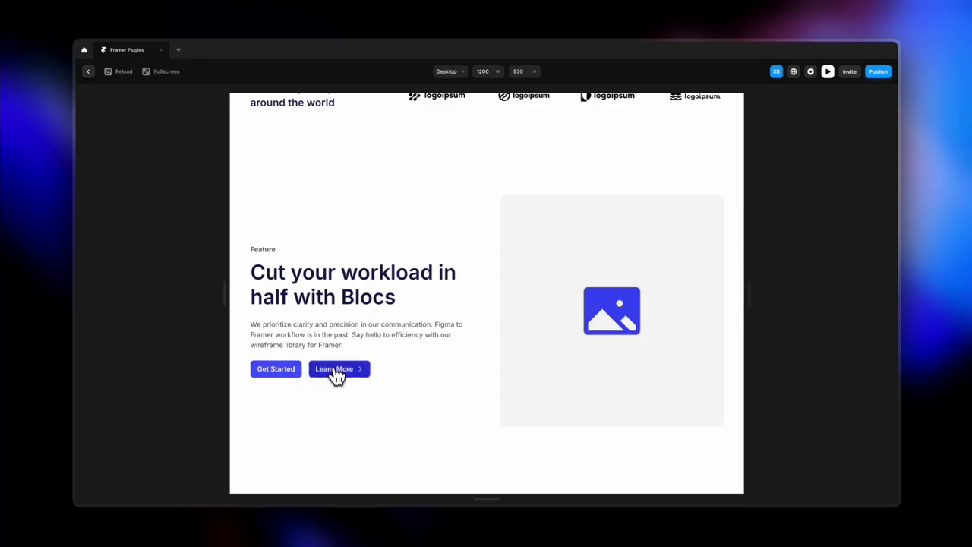
scroll(410, 403, "down", 6)
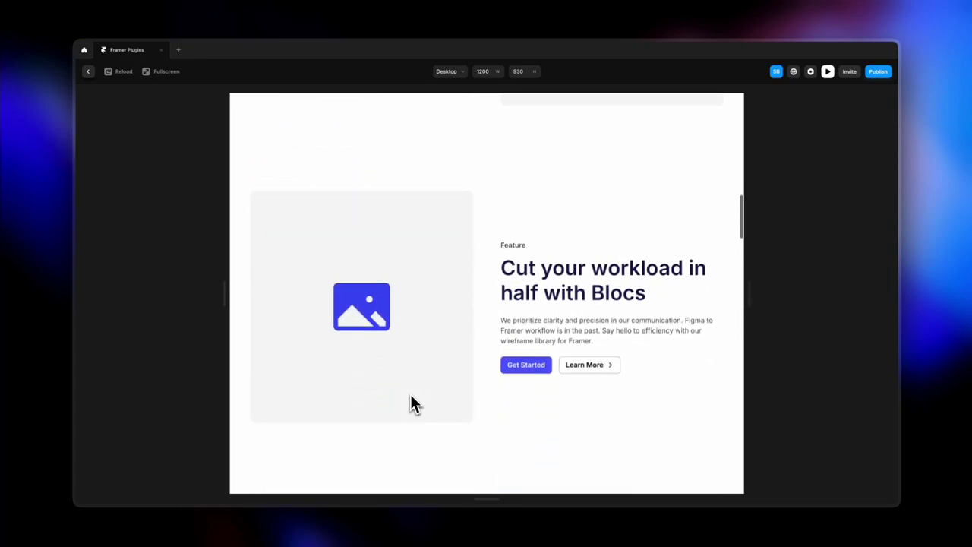
scroll(411, 403, "down", 12)
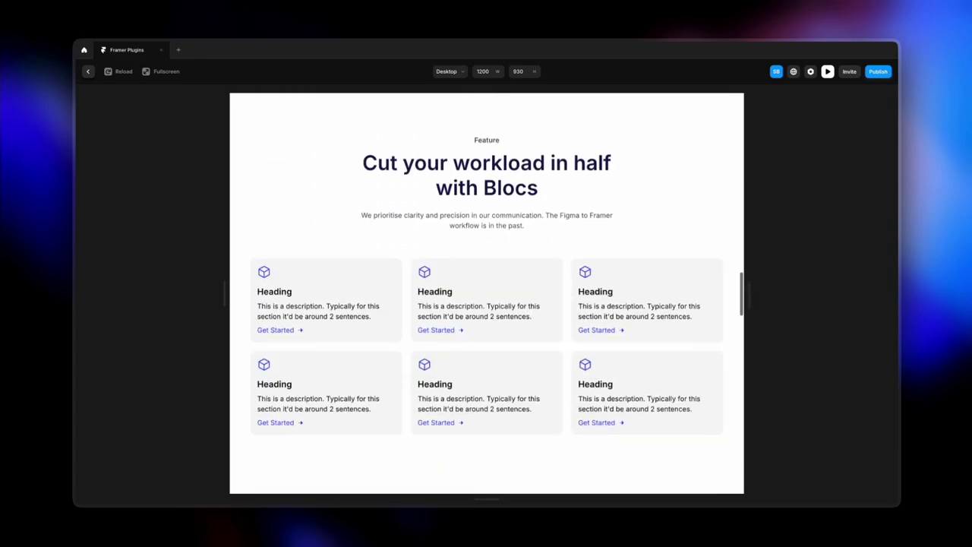
scroll(486, 293, "down", 10)
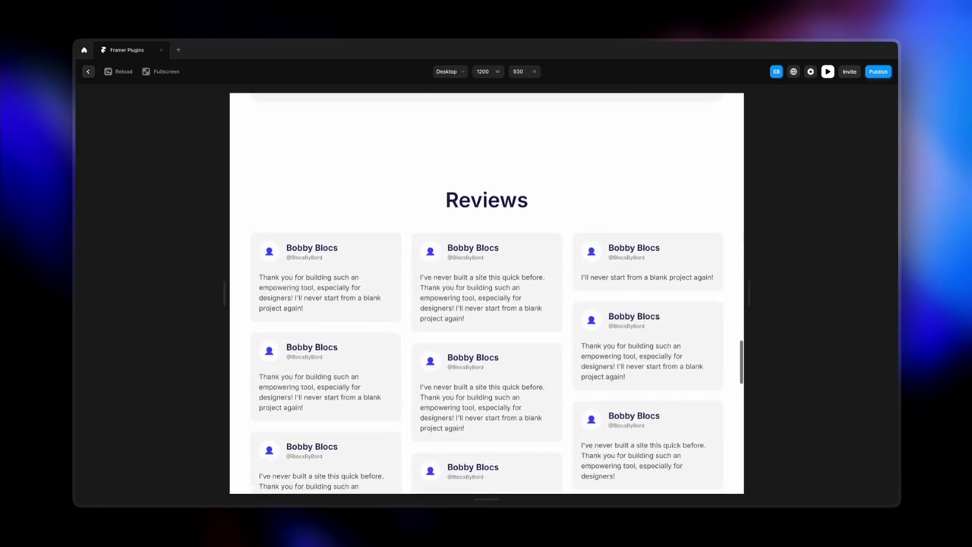
scroll(410, 396, "down", 12)
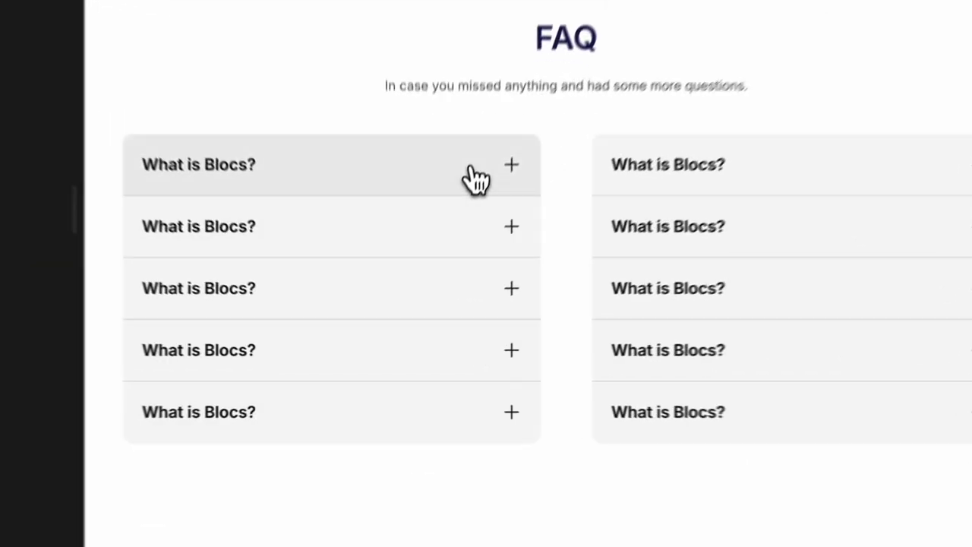
- Test expanding and collapsing the FAQ questions, check the footer and return from the preview to the canvas
left_click(440, 352)
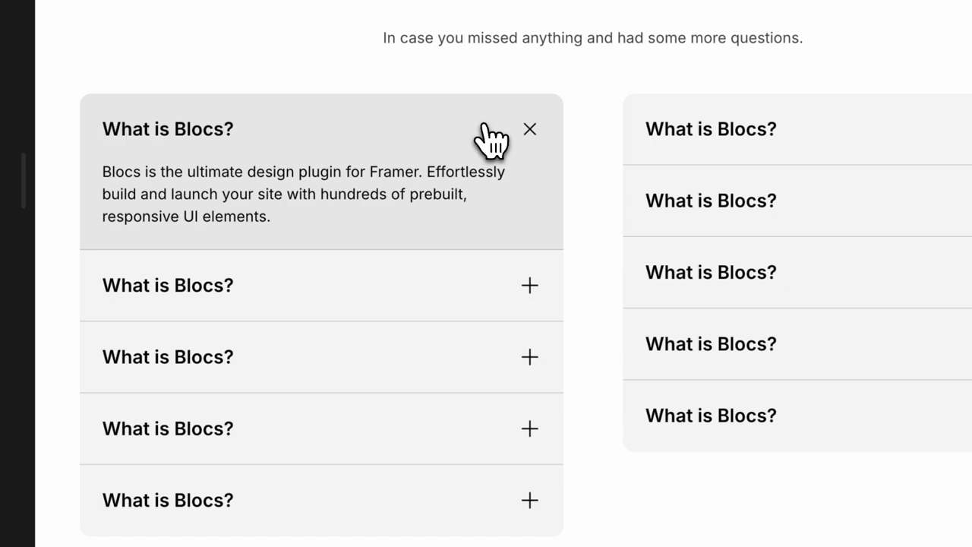
left_click(437, 350)
left_click(486, 228)
left_click(487, 255)
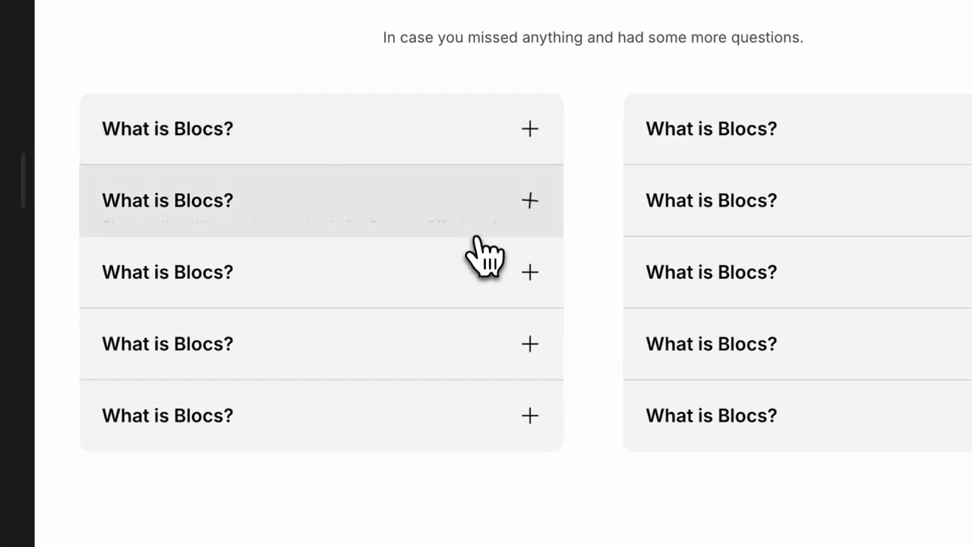
scroll(490, 406, "down", 3)
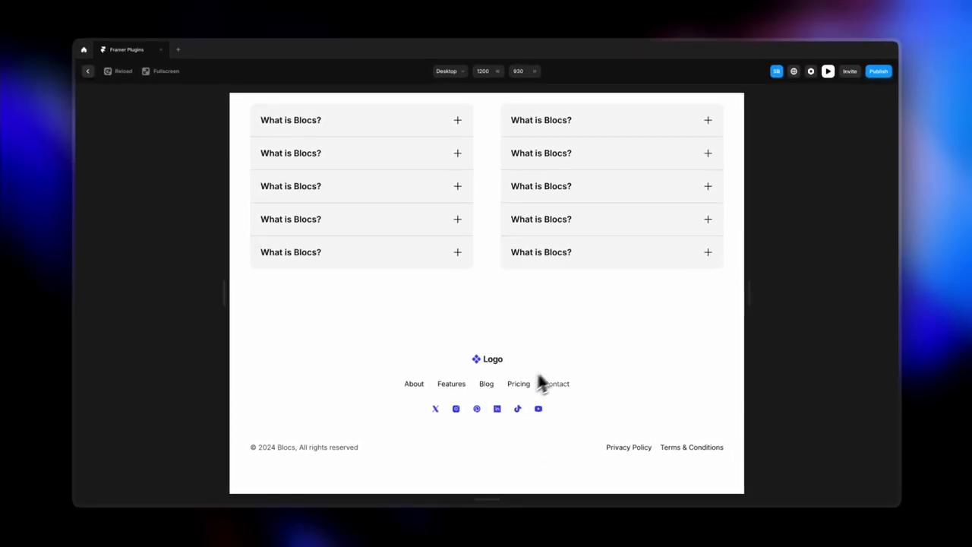
left_click(88, 72)
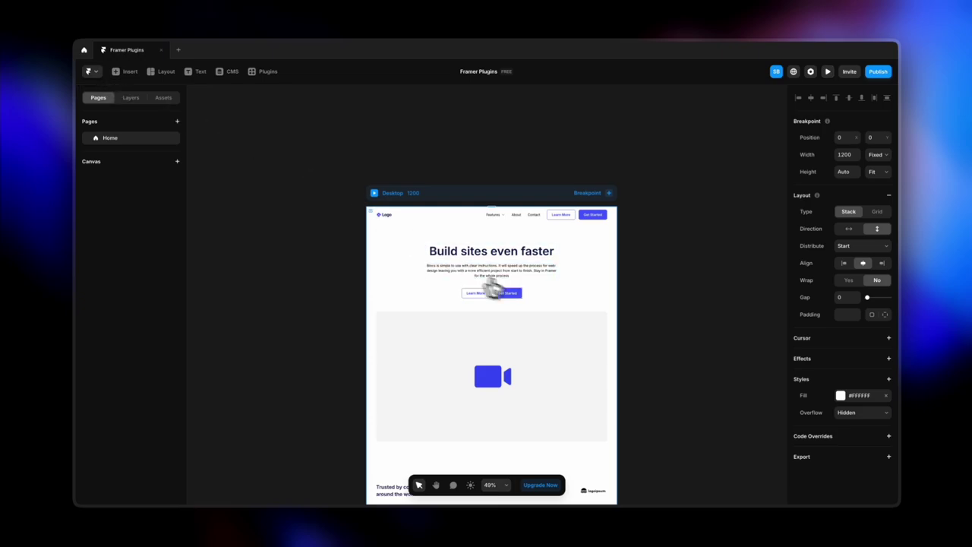
- Add a Tablet 810 breakpoint to the page and compare its sections with the Desktop layout
left_click(609, 194)
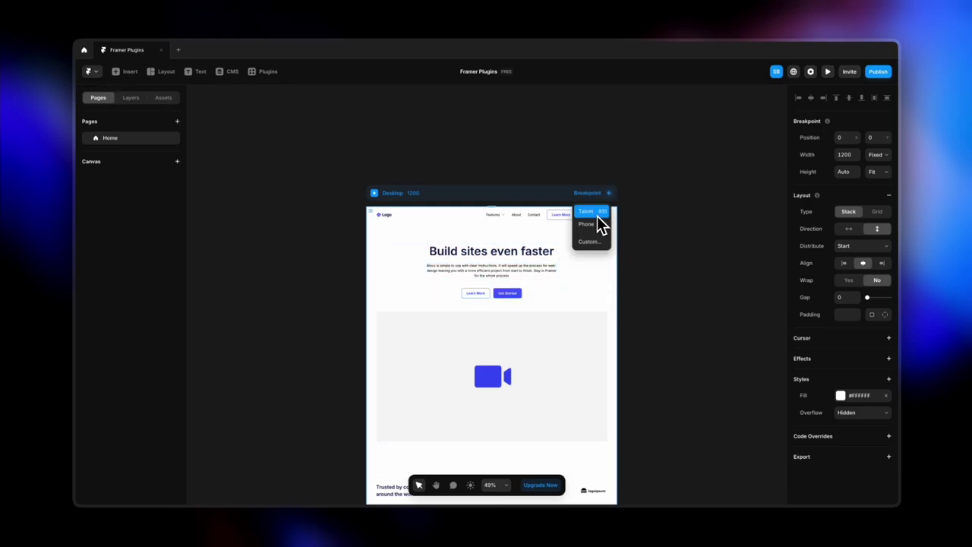
left_click(597, 216)
scroll(490, 282, "down", 6)
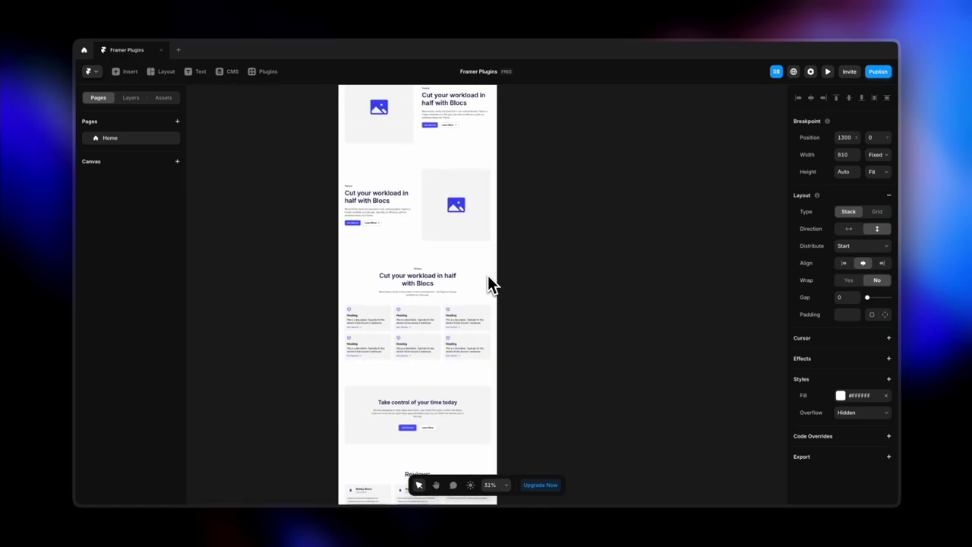
scroll(490, 283, "up", 5)
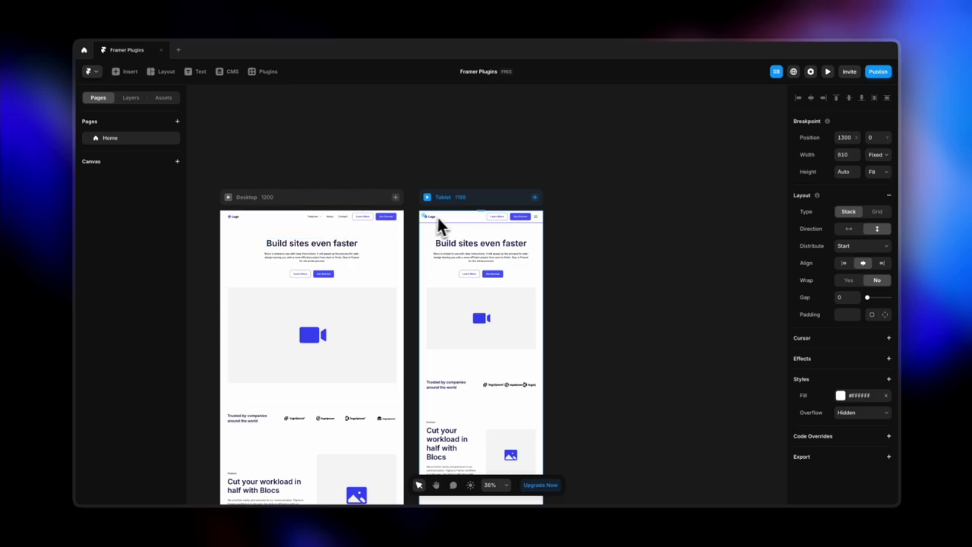
scroll(507, 353, "down", 1)
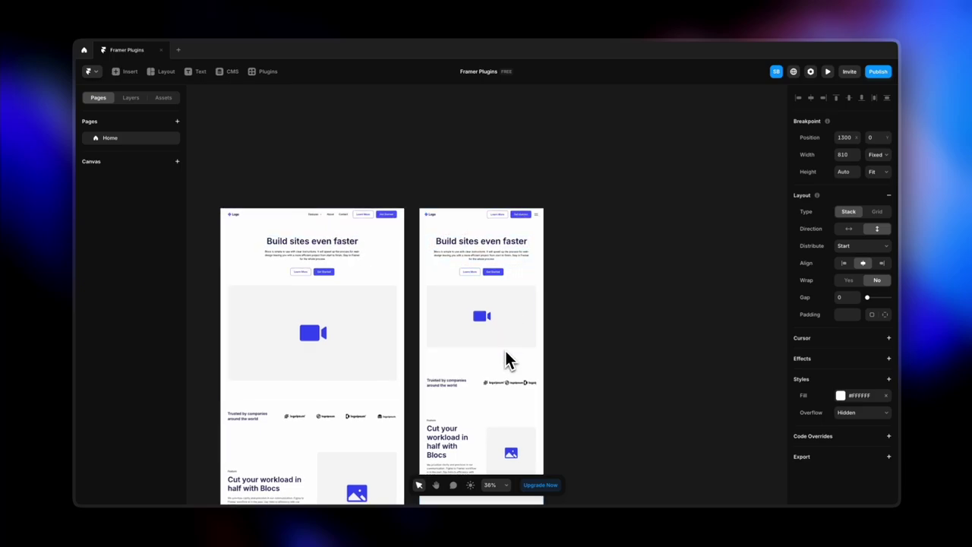
scroll(505, 353, "down", 10)
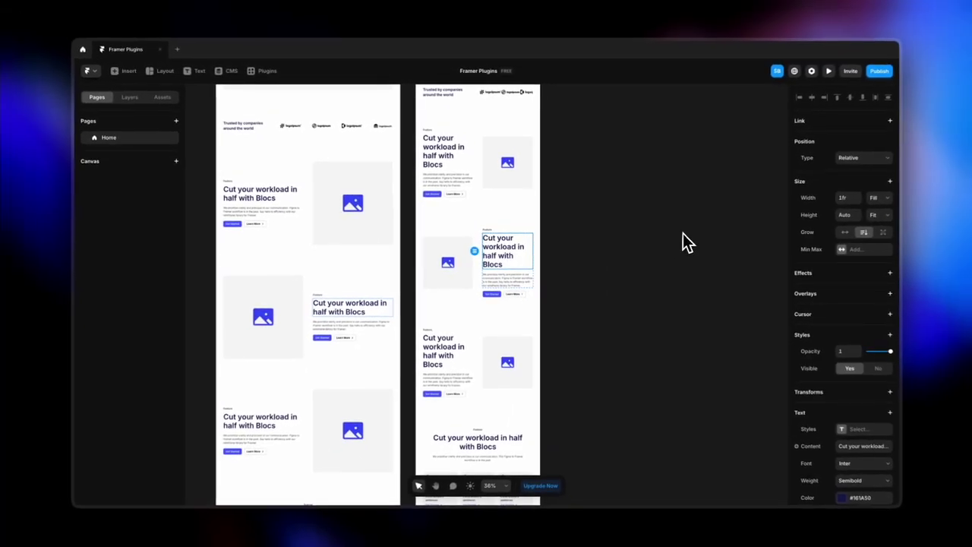
scroll(473, 310, "down", 5)
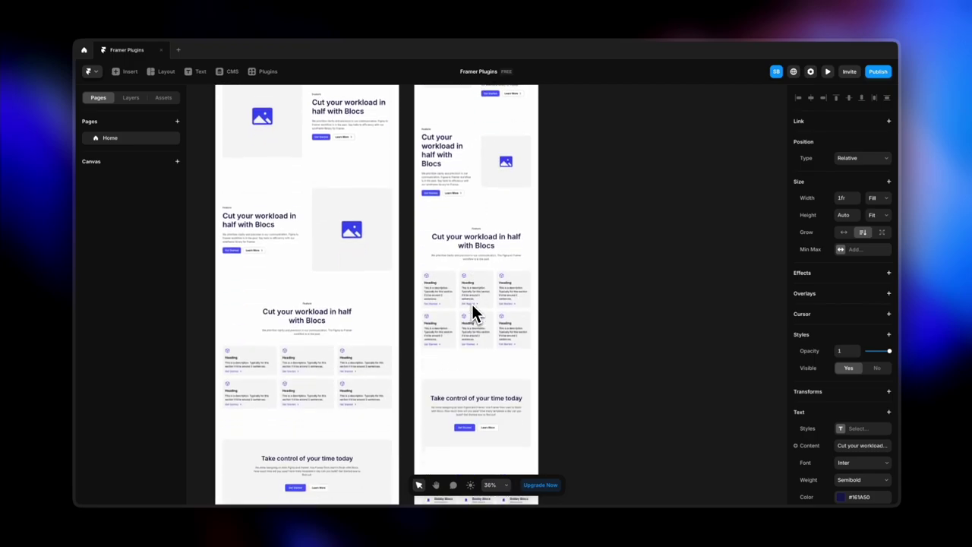
- Add a Phone 390 breakpoint and inspect its "Trusted by companies around the world" section
scroll(503, 254, "up", 8)
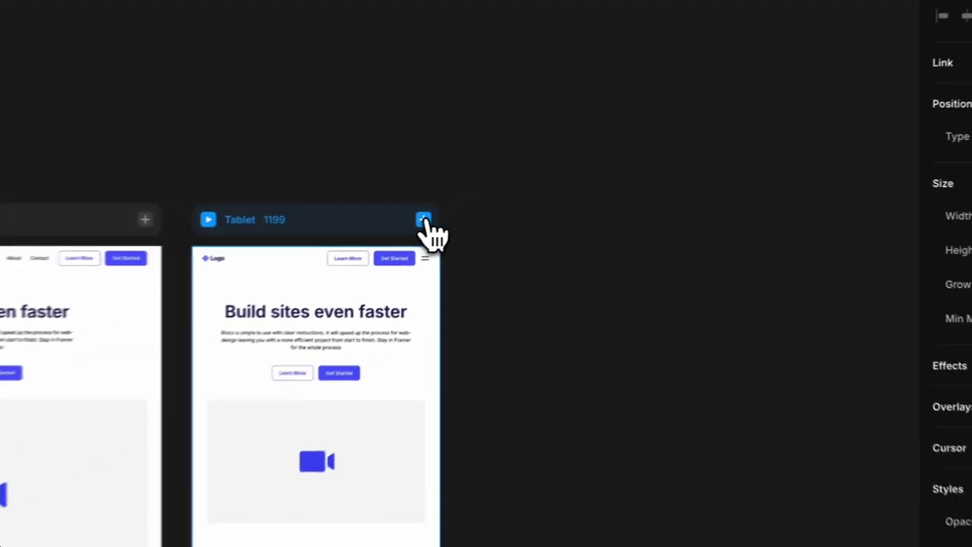
left_click(538, 199)
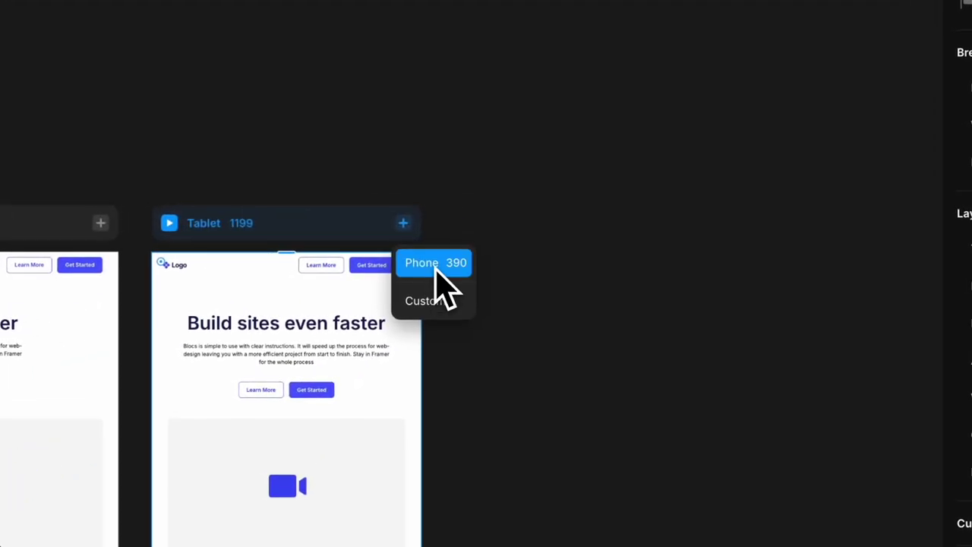
left_click(549, 218)
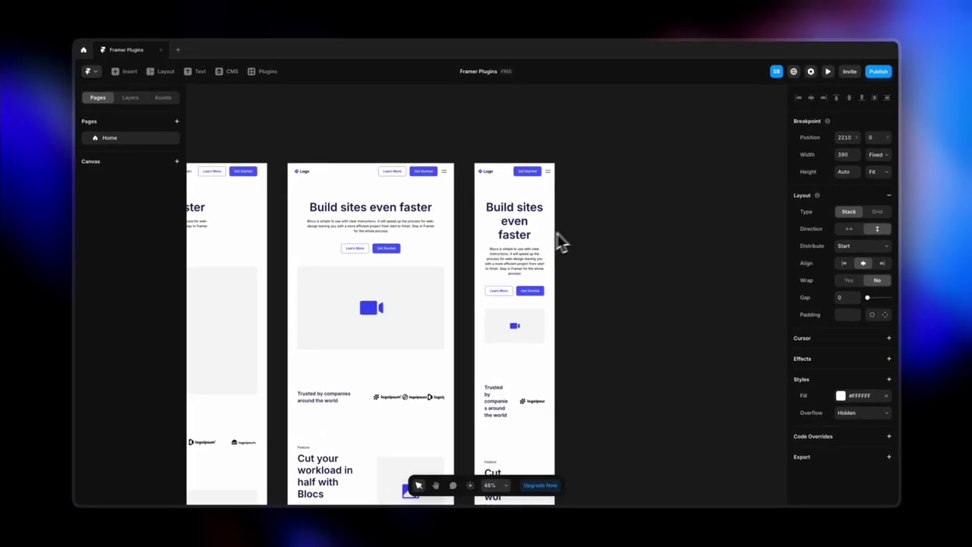
scroll(571, 281, "down", 3)
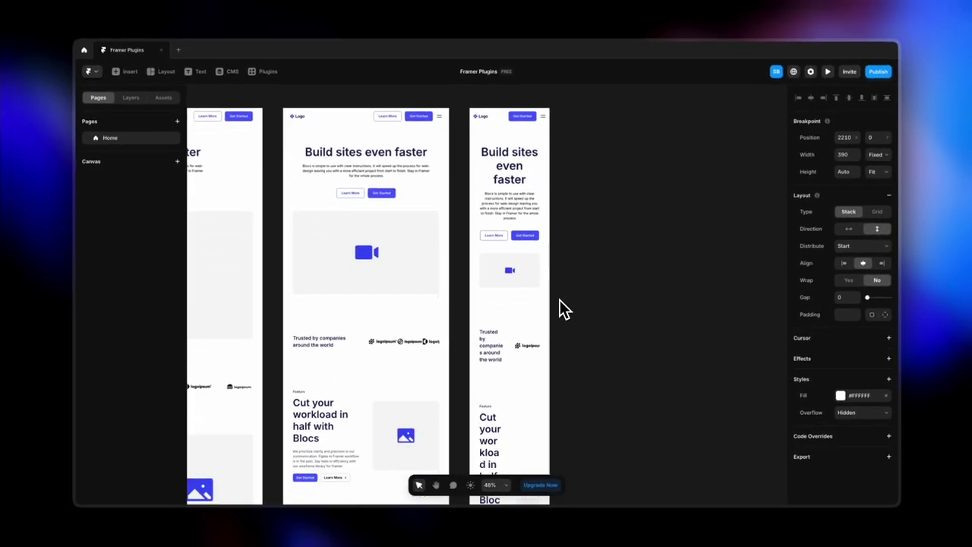
left_click(526, 339)
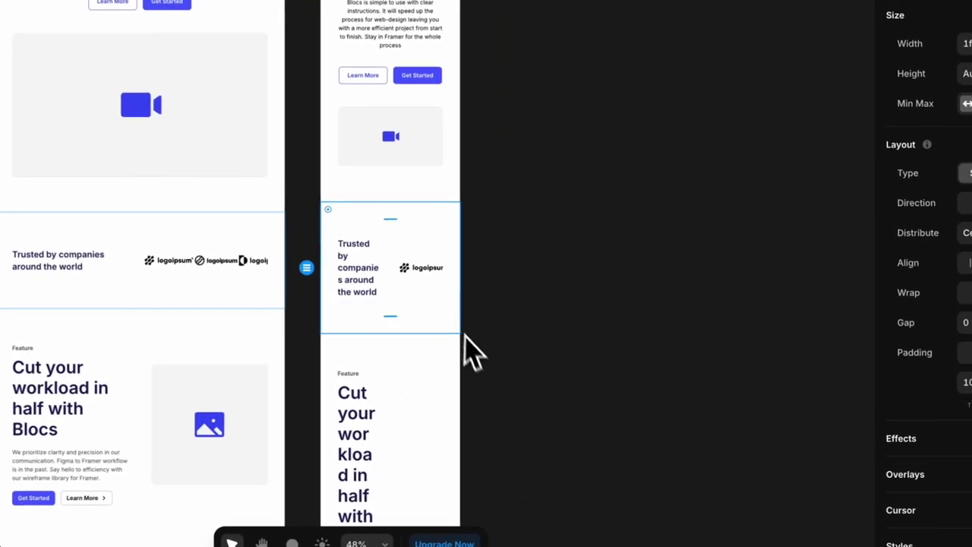
- Set the font size of the first "Cut your workload in half with Blocs" heading in the Phone breakpoint to 24 pixels
scroll(544, 311, "down", 3)
scroll(369, 372, "down", 5)
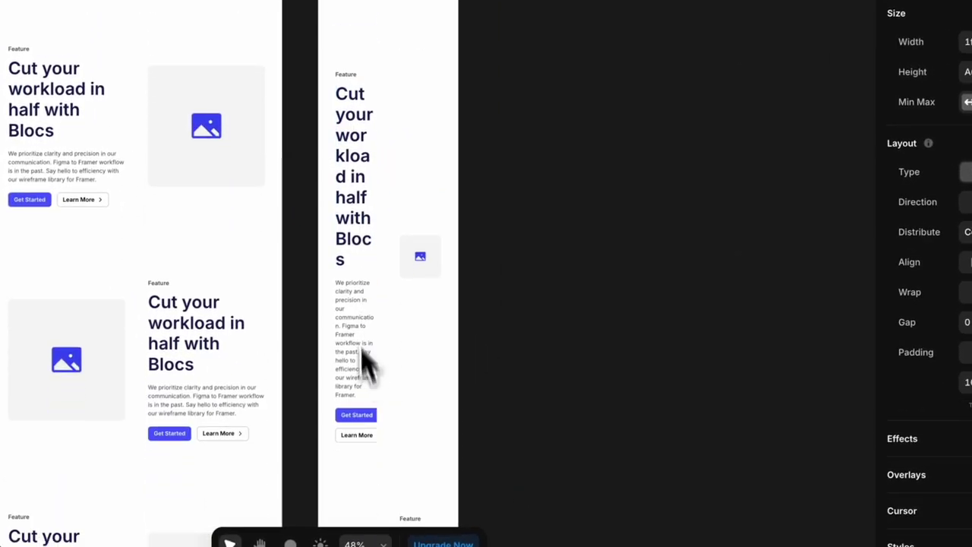
left_click(349, 224)
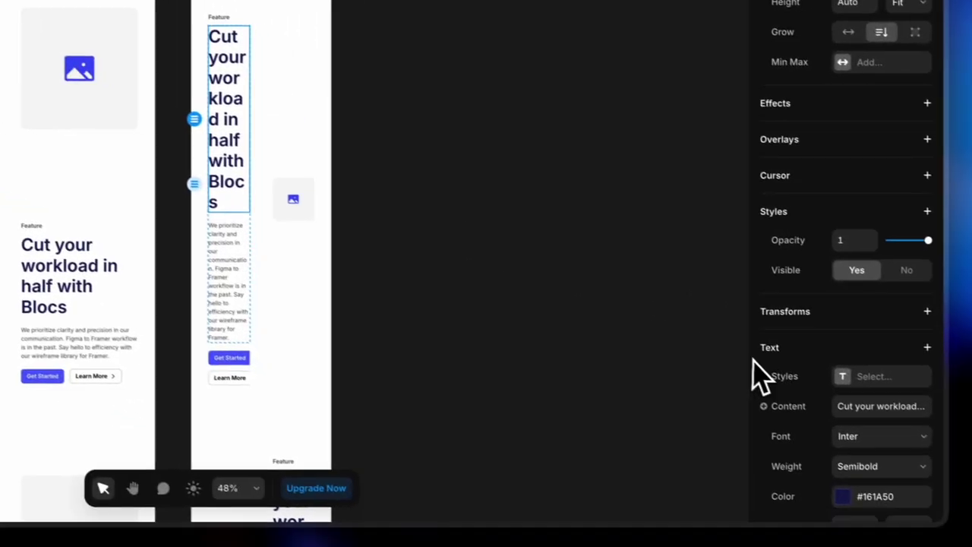
scroll(760, 376, "down", 3)
left_click(845, 356)
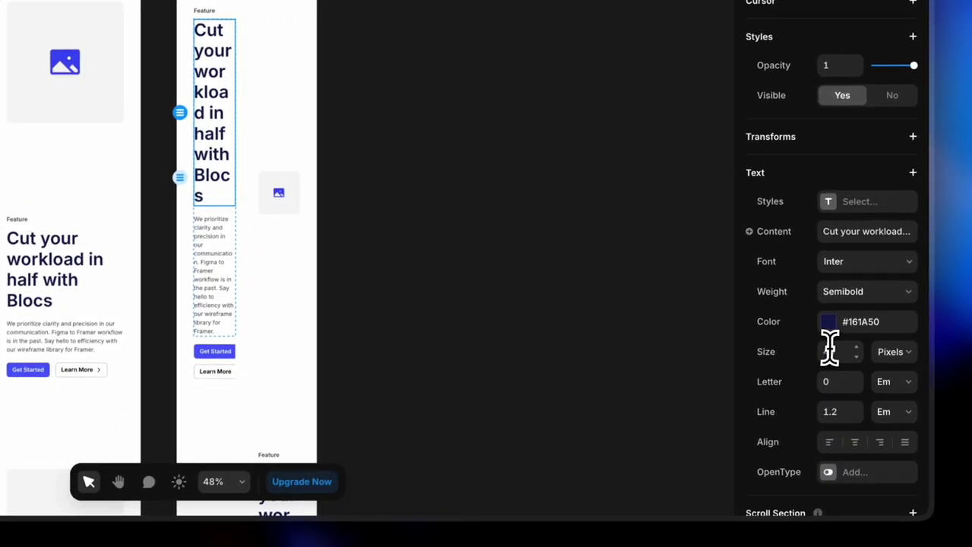
type("24")
key("Return")
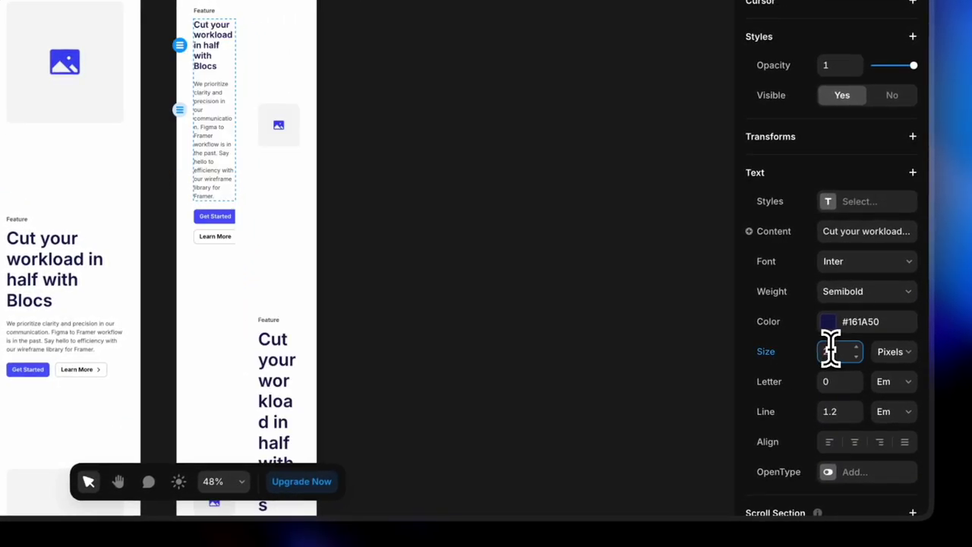
- Set the font size of the paragraph below the first feature heading in the Phone breakpoint to 12 pixels
left_click(205, 163)
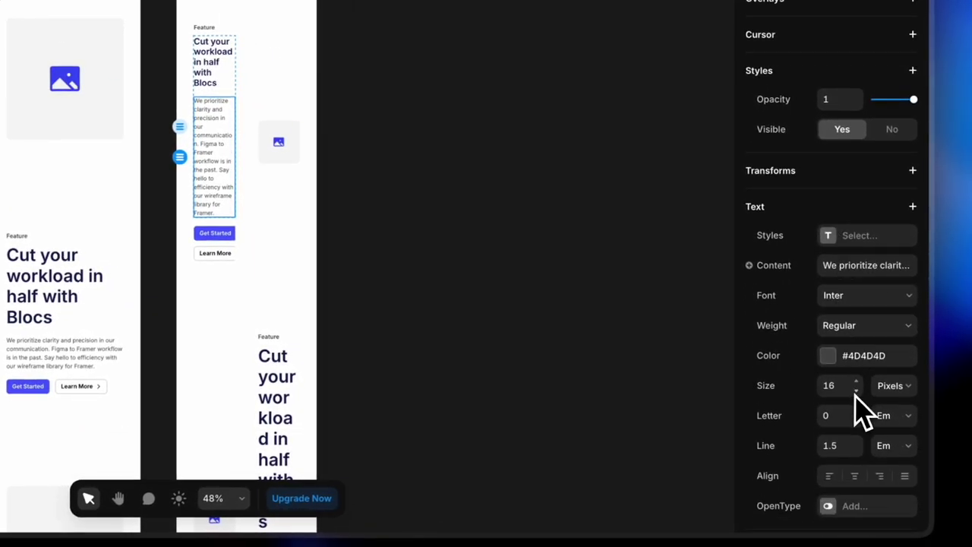
scroll(840, 345, "down", 1)
left_click(835, 332)
type("1")
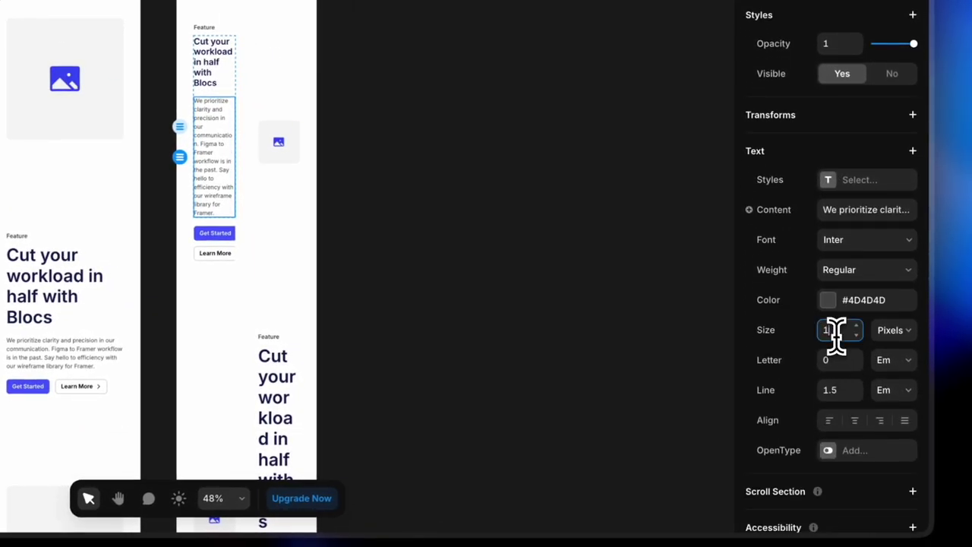
type("2")
key("Return")
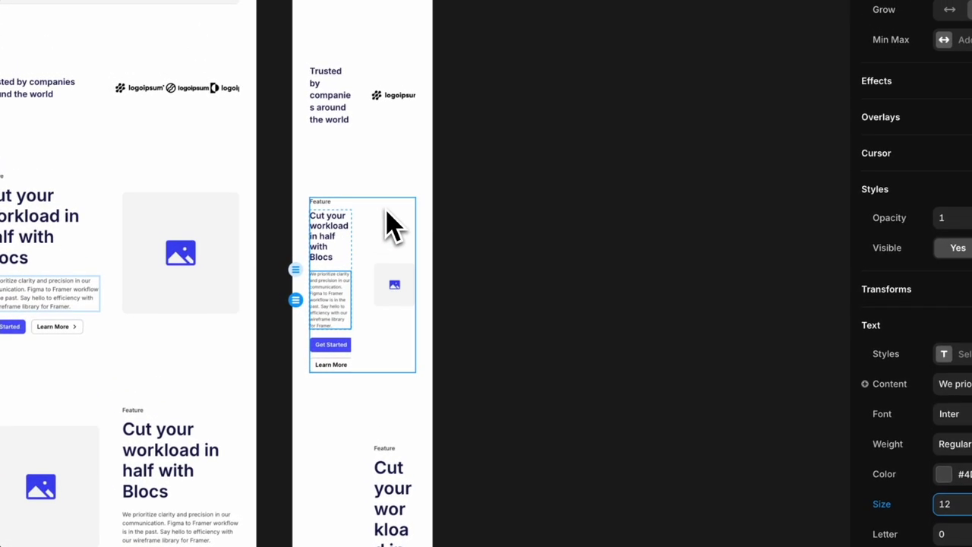
- Set the first feature section's stack direction to vertical in the Phone breakpoint and compare the three breakpoints
left_click(391, 224)
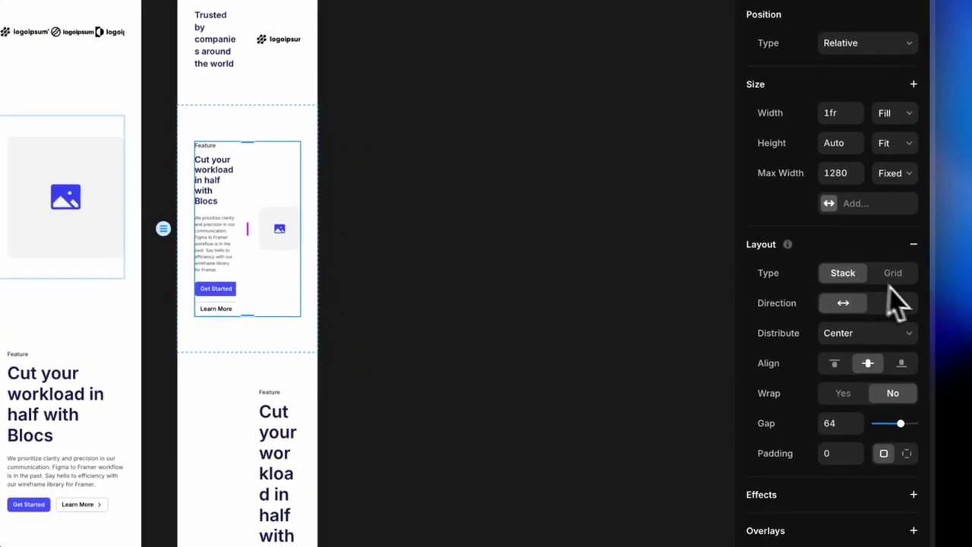
left_click(894, 303)
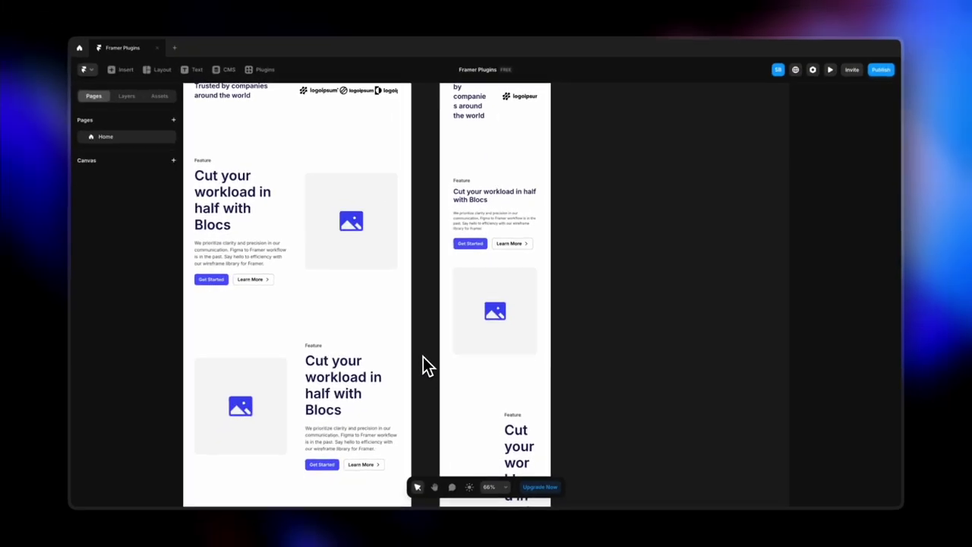
scroll(423, 361, "down", 3)
scroll(486, 296, "down", 3, "ctrl")
scroll(486, 296, "up", 5)
scroll(486, 296, "left", 3)
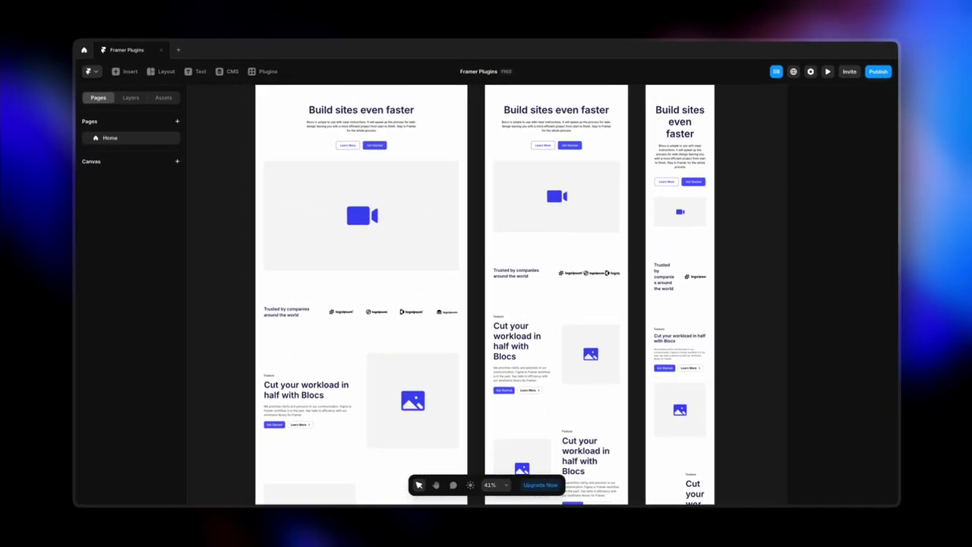
scroll(486, 296, "up", 1)
scroll(486, 297, "left", 1)
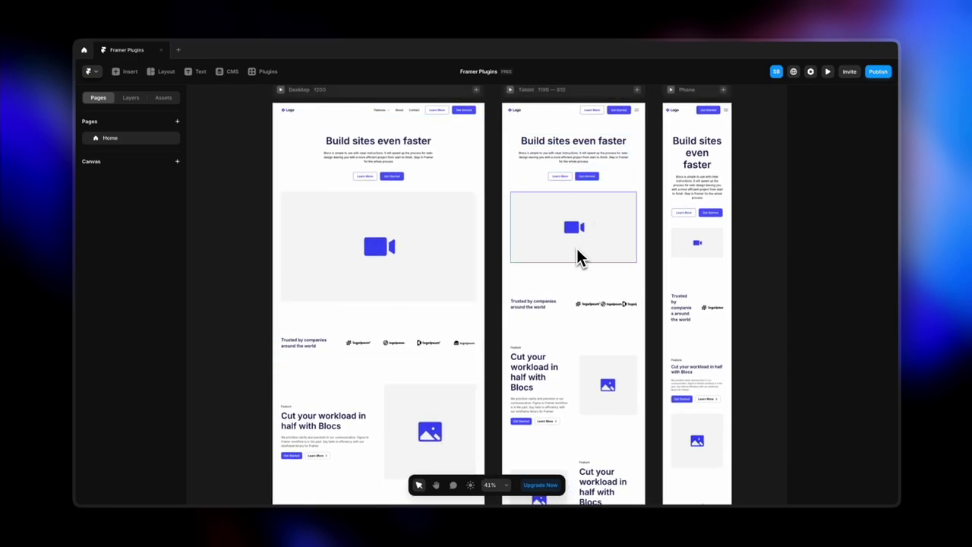
- Examine the Desktop breakpoint and the text settings of its hero paragraph
left_click(321, 92)
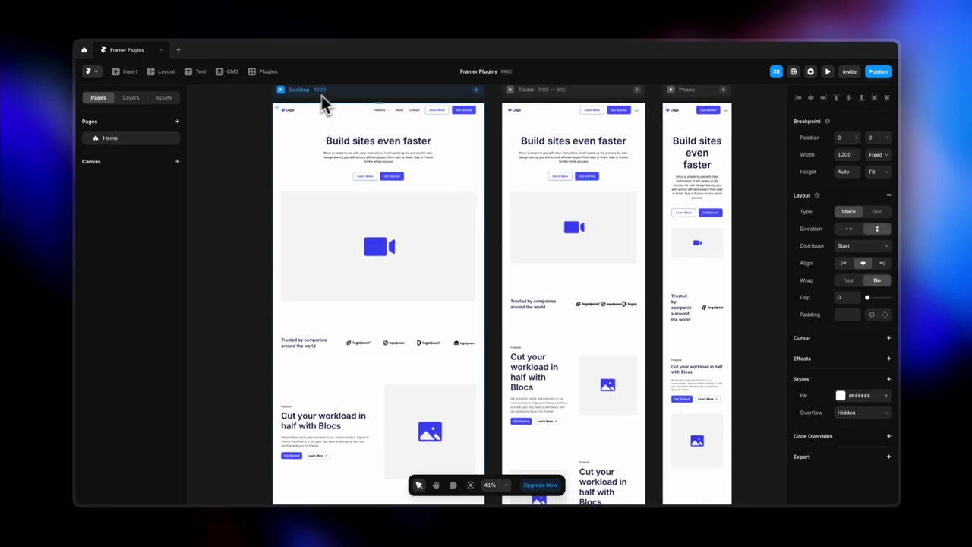
scroll(250, 122, "up", 4)
scroll(251, 122, "left", 1)
left_click(345, 236)
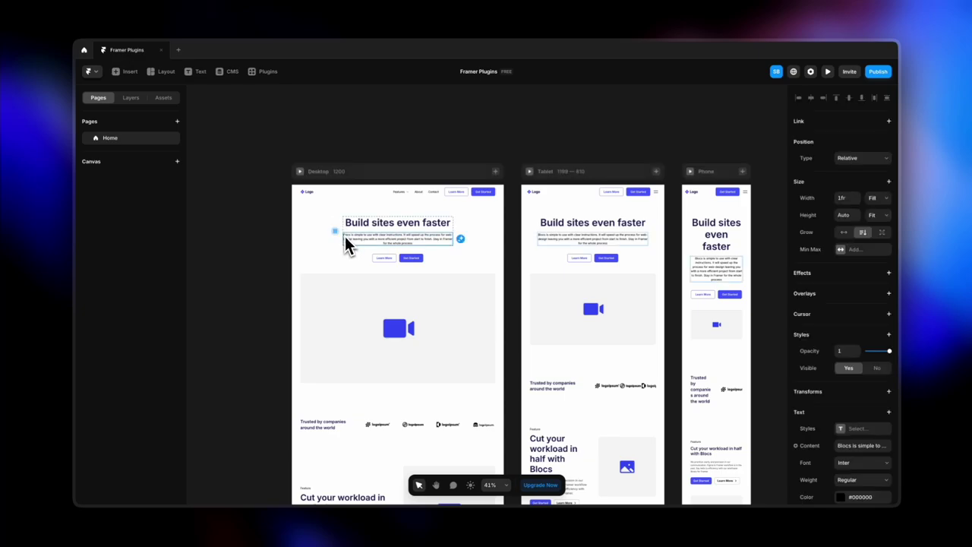
scroll(818, 421, "down", 3)
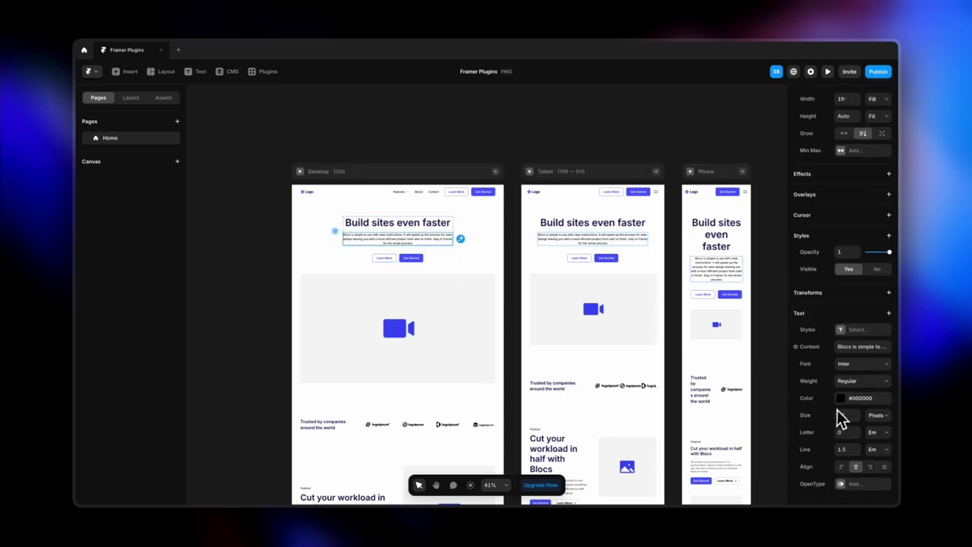
left_click(499, 112)
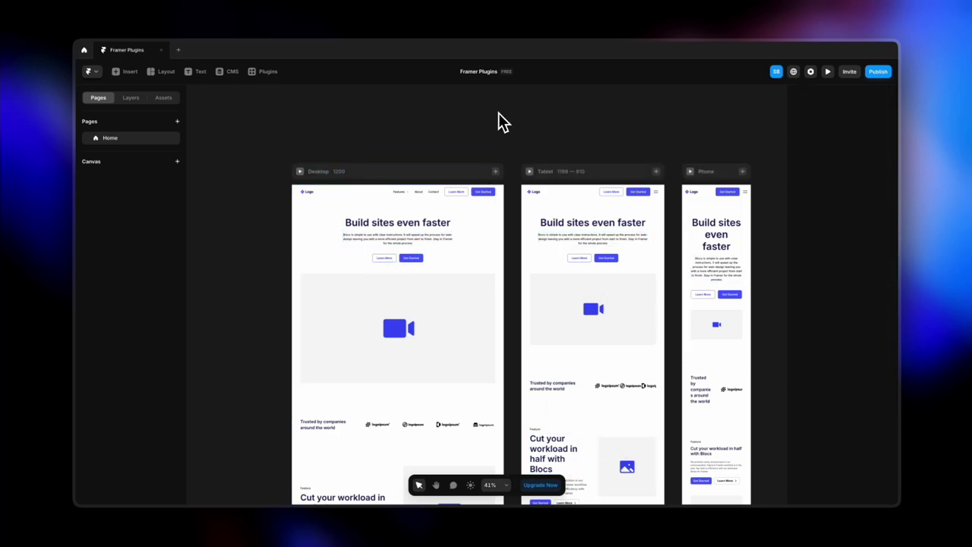
- Delete the Tablet and Phone breakpoints and clear all sections from the Desktop page
left_click(716, 171)
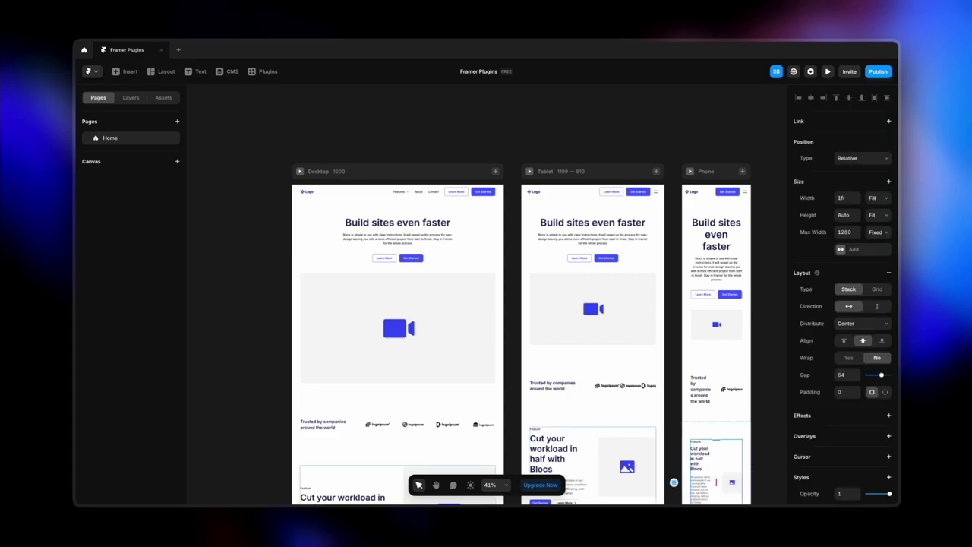
scroll(835, 304, "down", 3)
key("Delete")
key("Delete")
key("Delete")
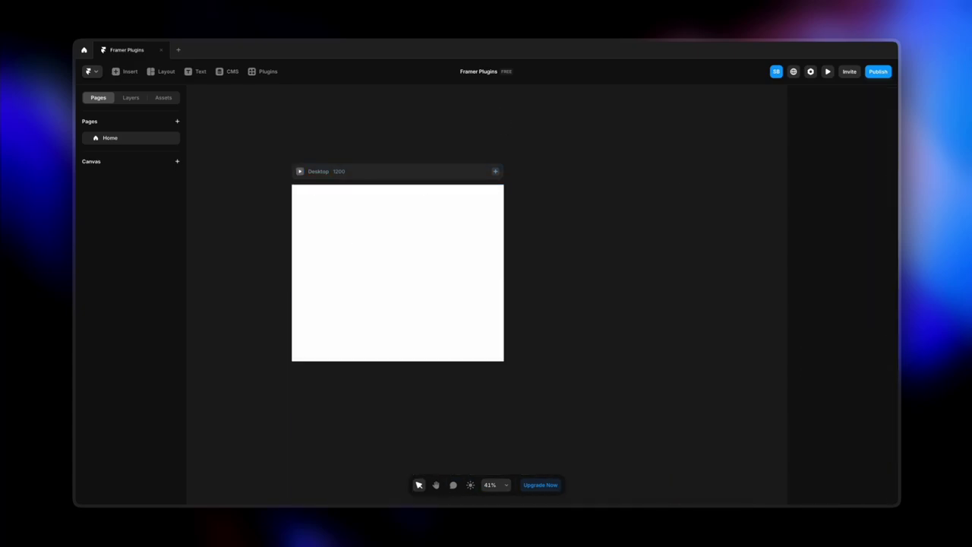
- Find and launch the FramerForms plugin, get past its welcome screen and look over its building options
left_click(267, 72)
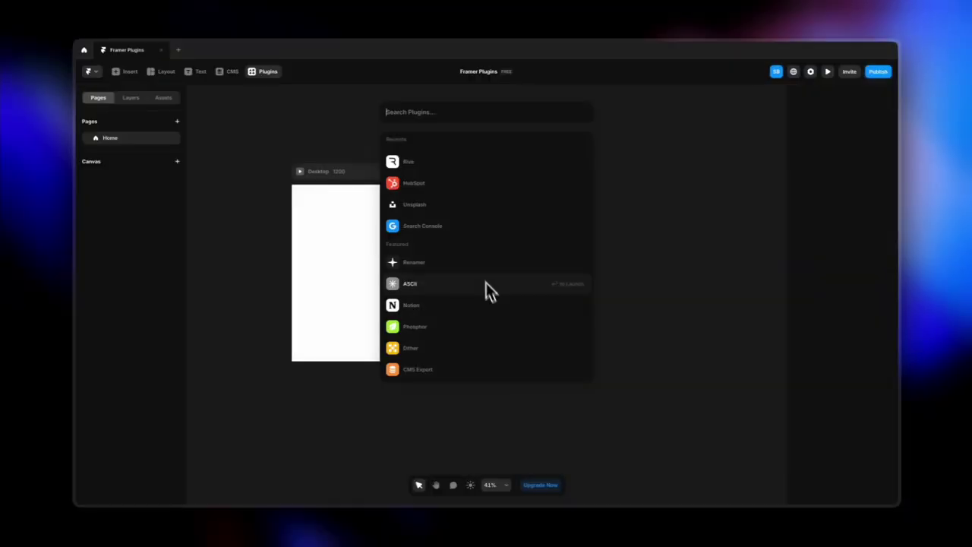
type("fo")
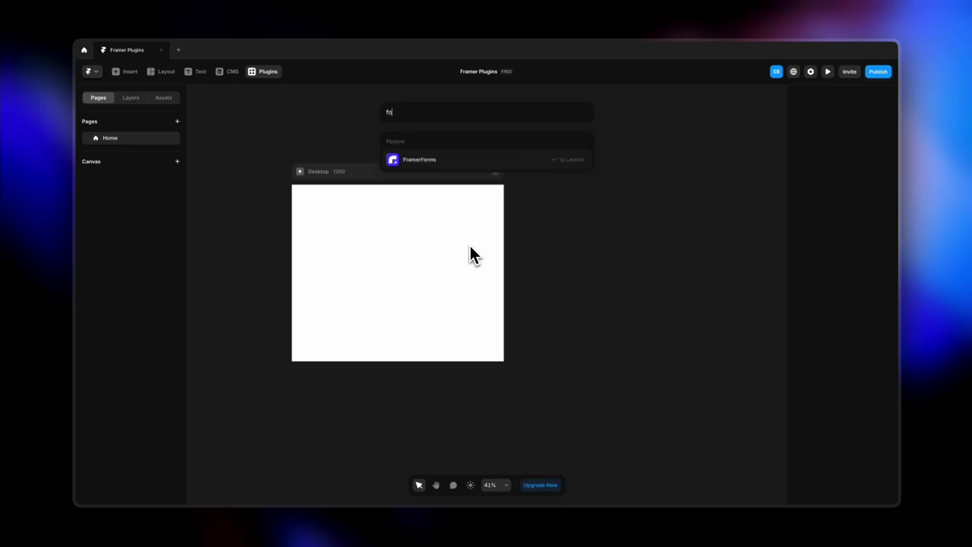
left_click(408, 162)
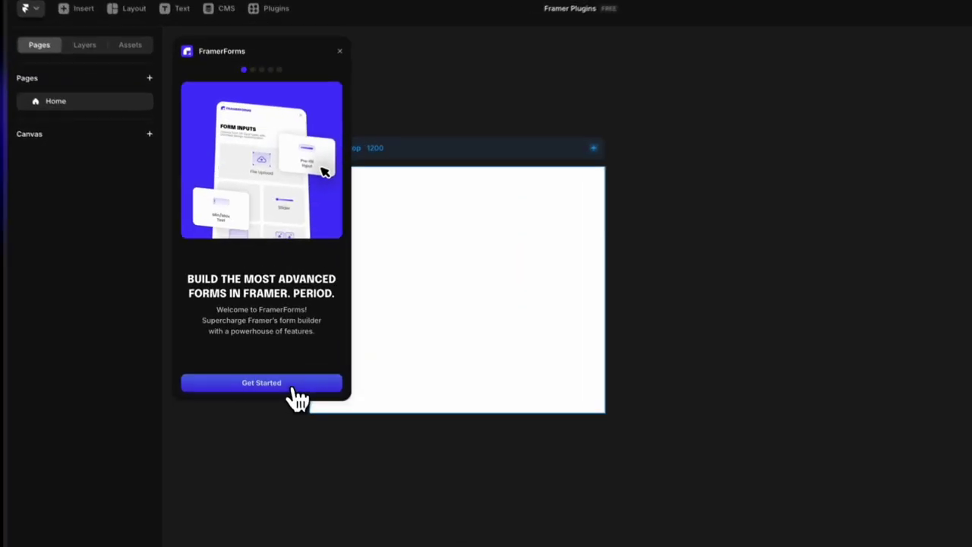
left_click(282, 340)
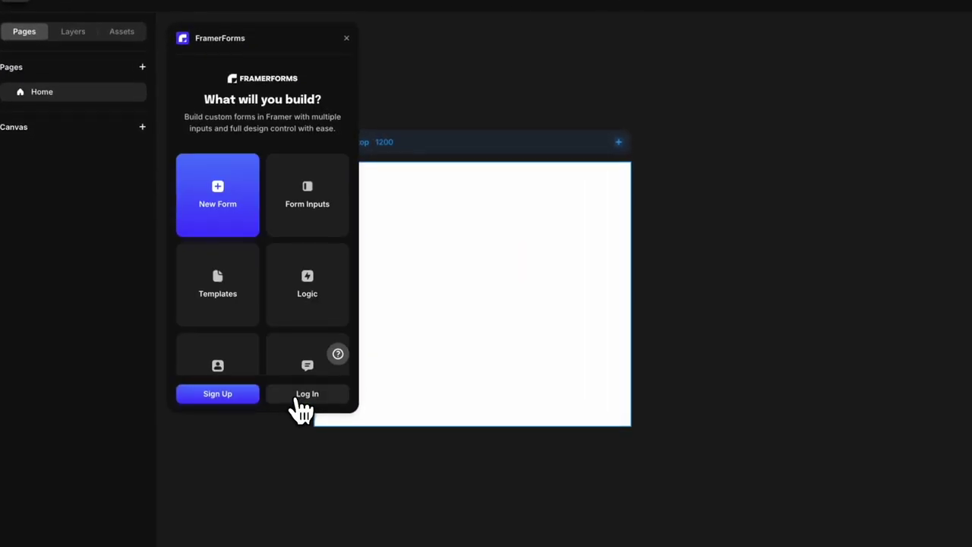
scroll(328, 285, "down", 3)
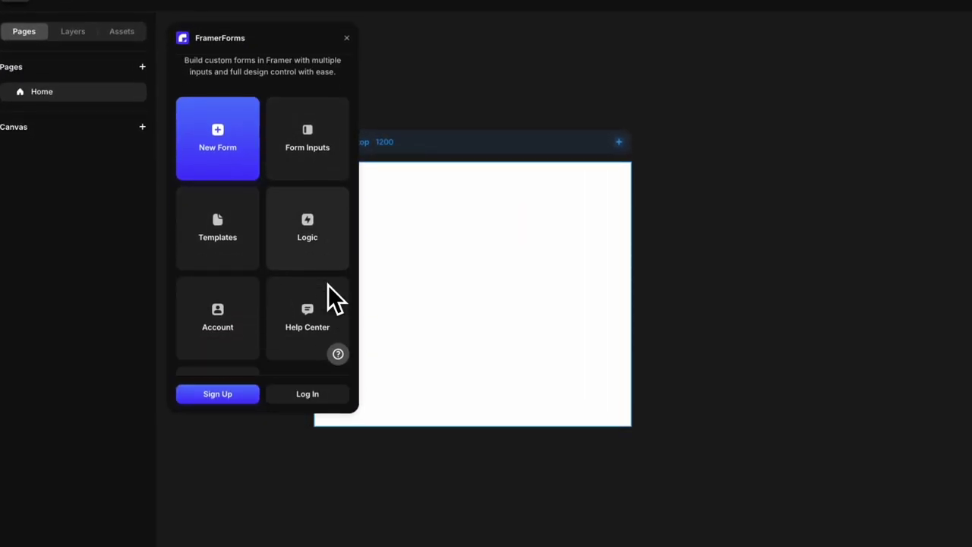
scroll(329, 284, "up", 3)
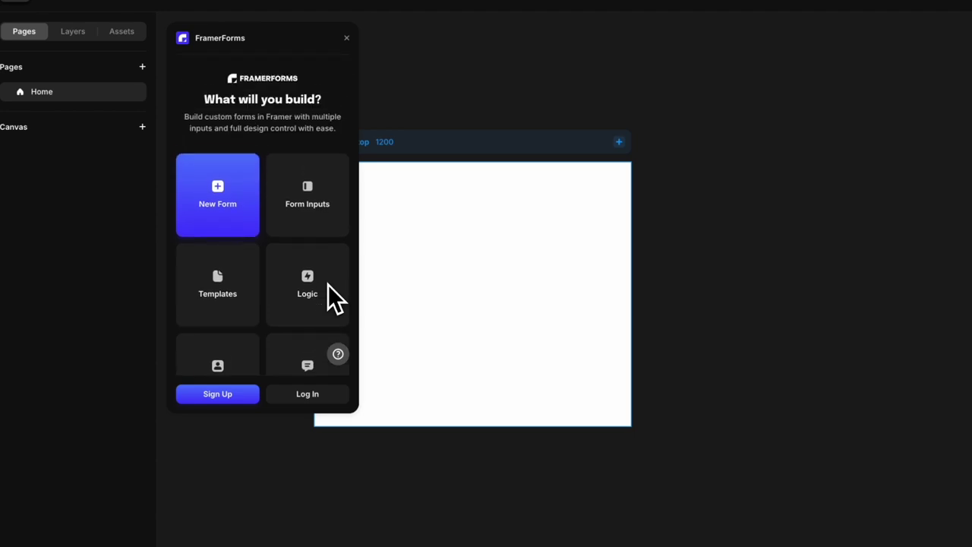
- Create a new Single Page Form with FramerForms
left_click(243, 227)
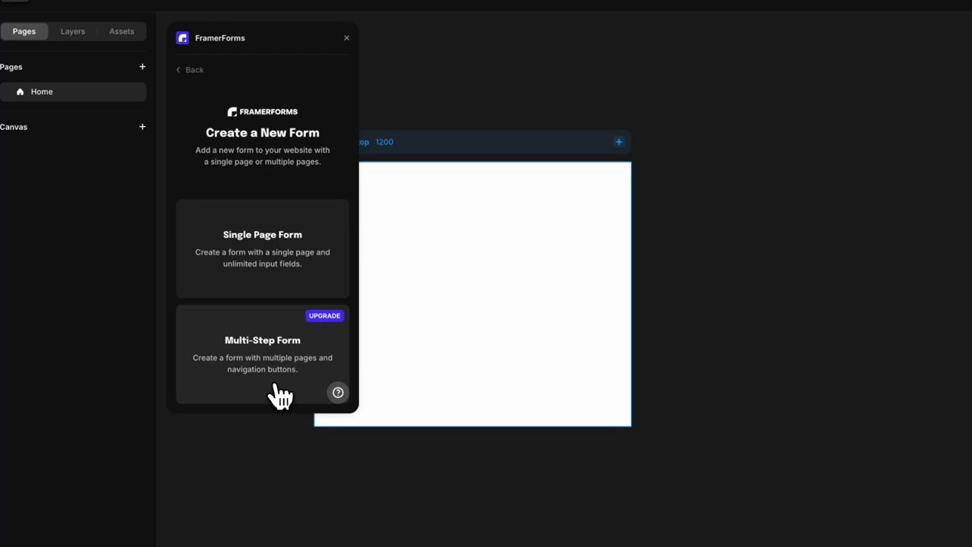
left_click(273, 261)
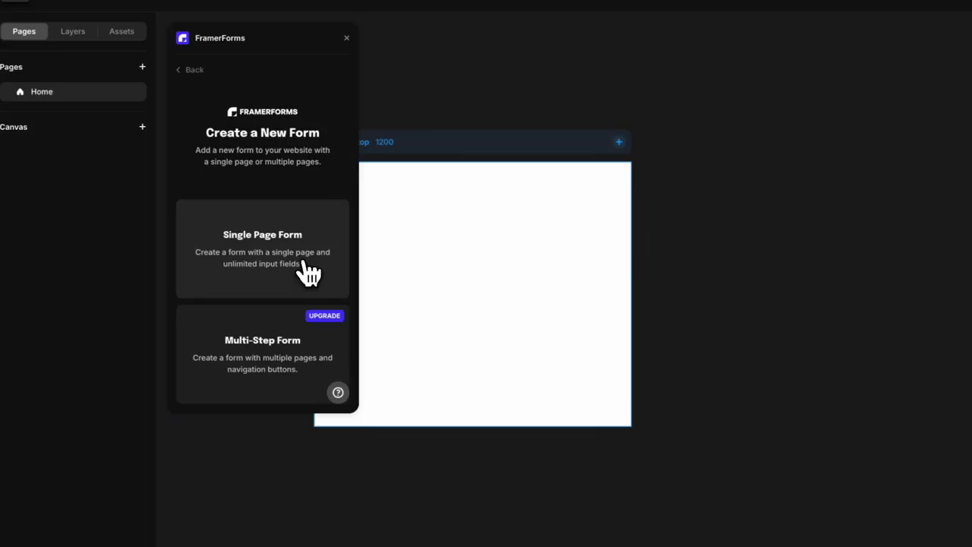
left_click(309, 274)
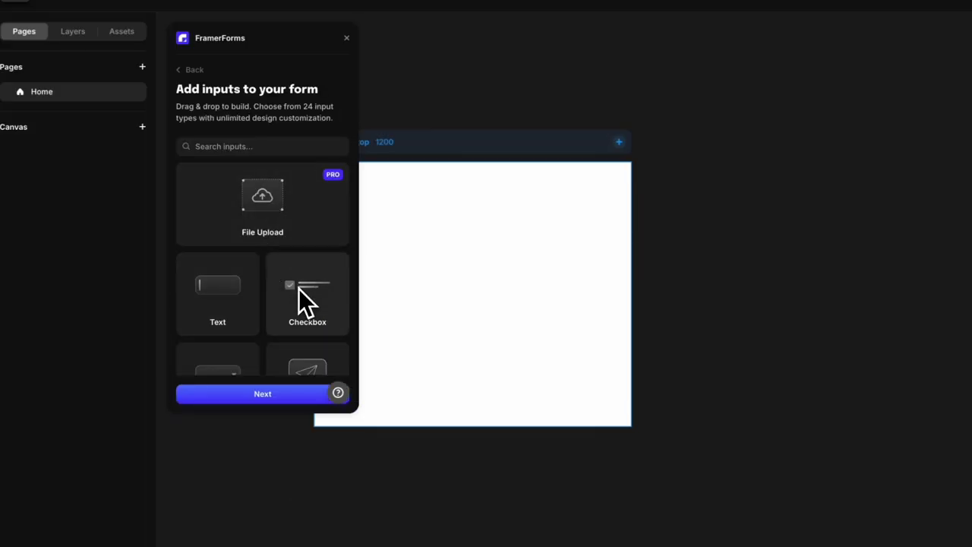
- Browse the FramerForms input types and insert a Slider input into the form above the Submit button
scroll(299, 289, "down", 1)
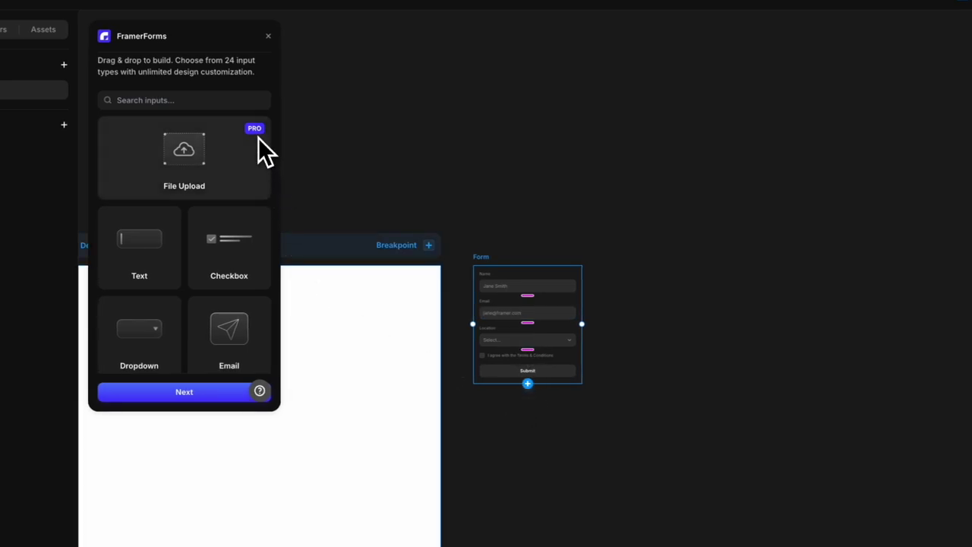
scroll(234, 281, "down", 1)
scroll(325, 251, "down", 2)
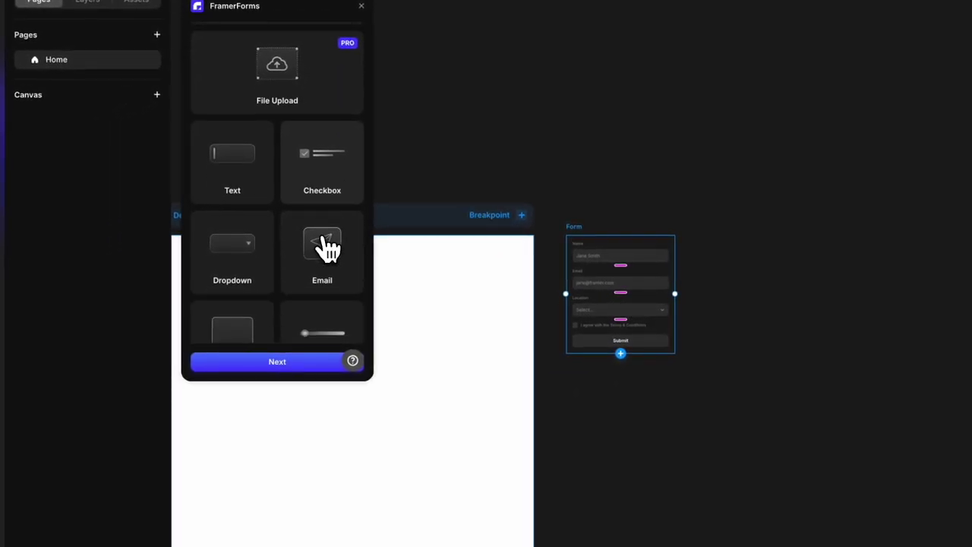
scroll(325, 239, "down", 3)
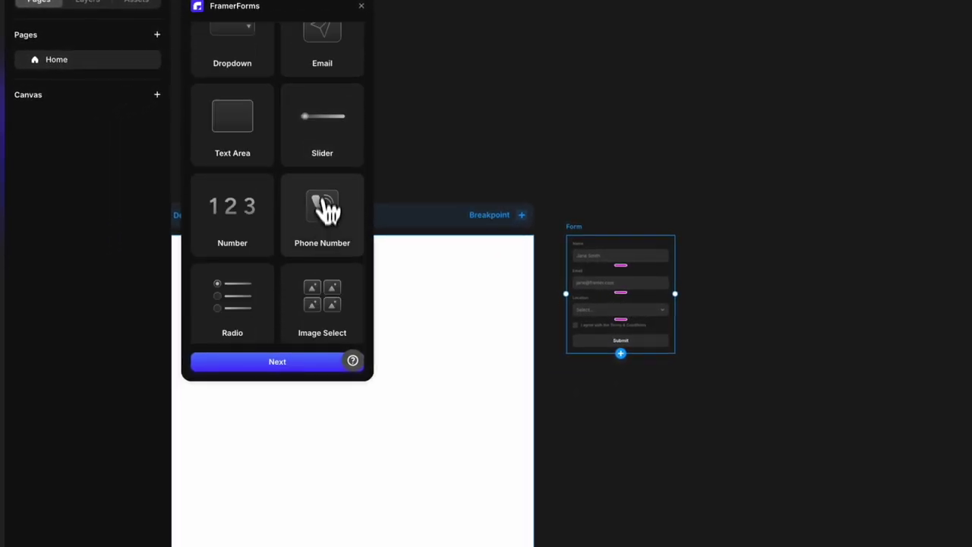
left_click(326, 145)
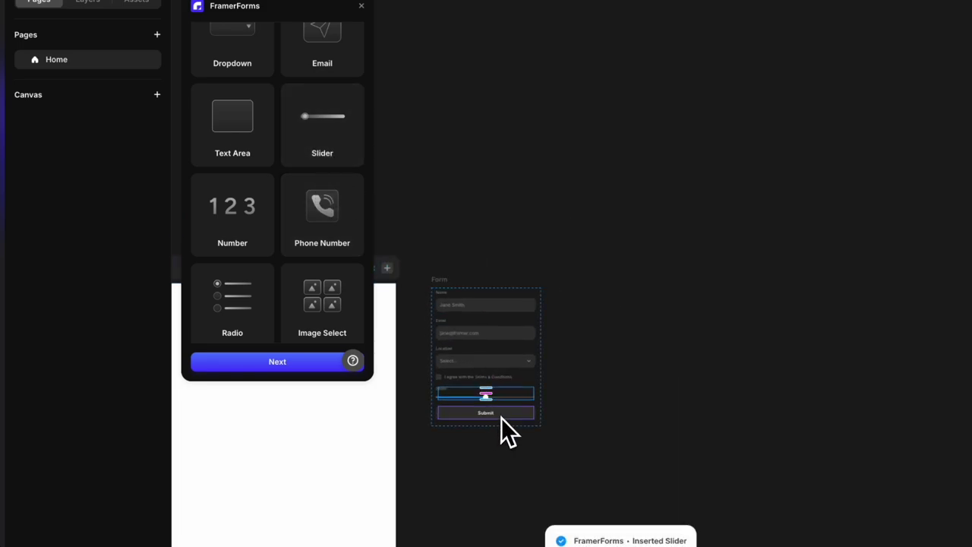
scroll(505, 430, "up", 5)
left_click(528, 379)
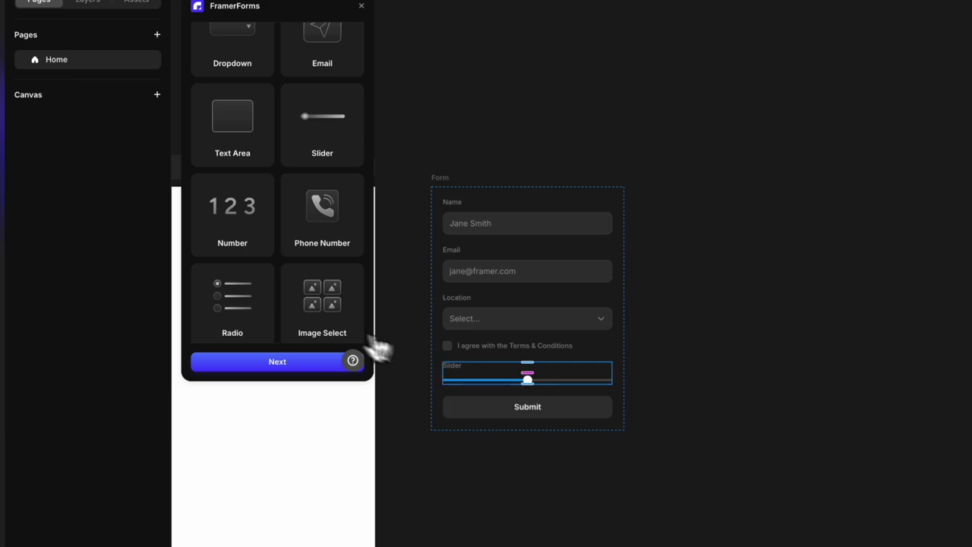
- Add a Radio input and an Image Select input to the form below the slider
left_click(238, 331)
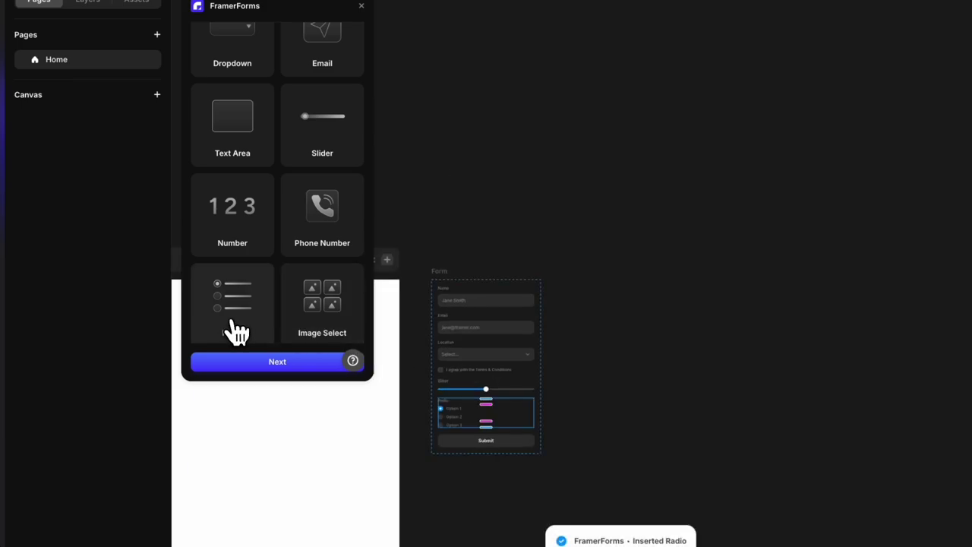
scroll(302, 325, "down", 1)
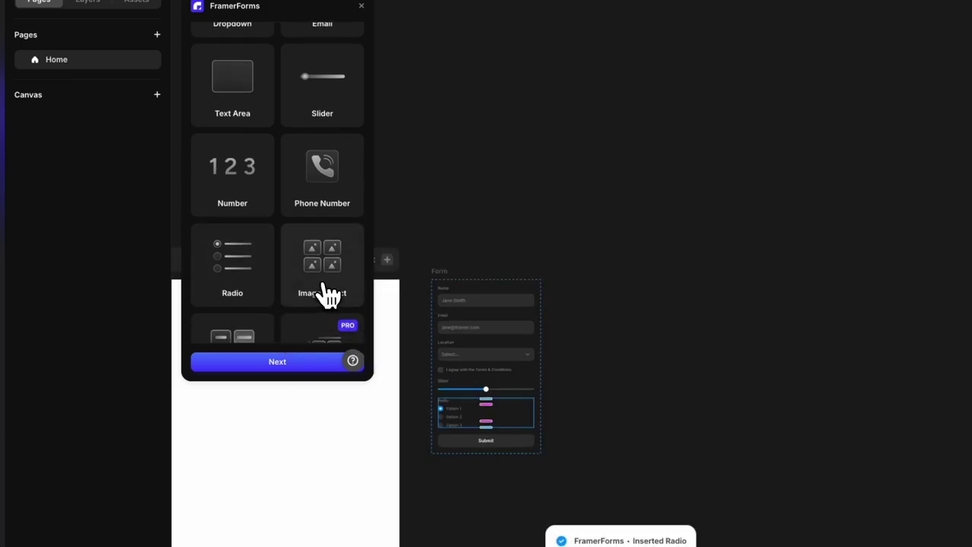
left_click(327, 295)
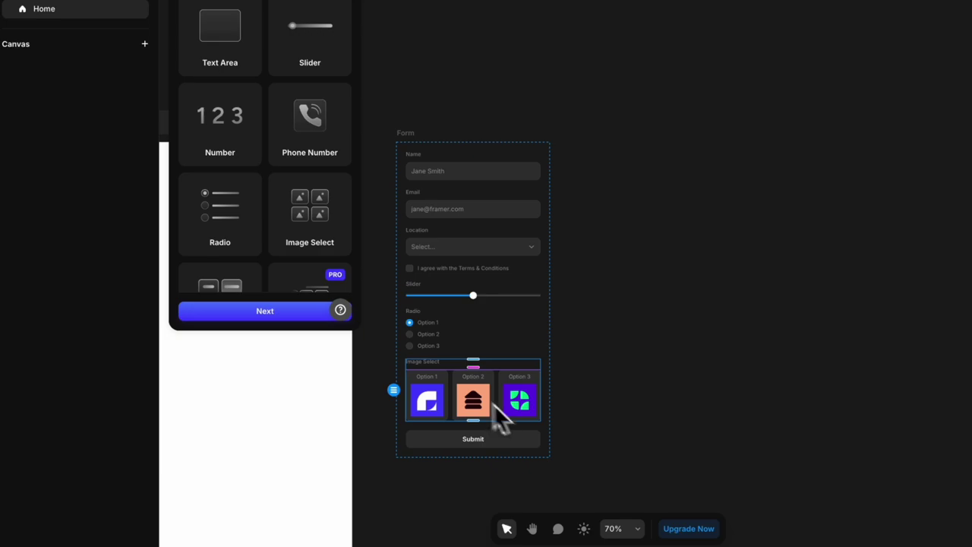
- Add Number, Rating and Date inputs to the form below the image select
scroll(258, 221, "down", 3)
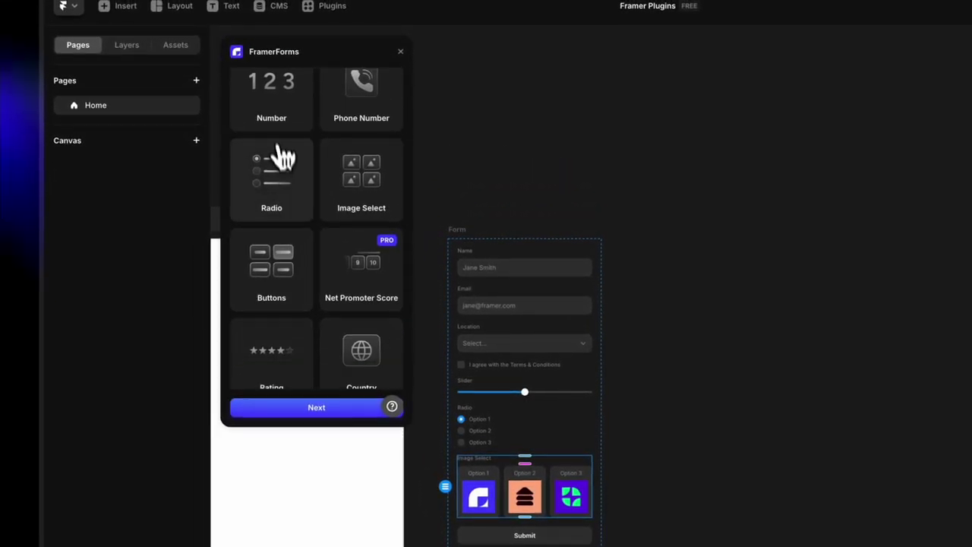
left_click(279, 125)
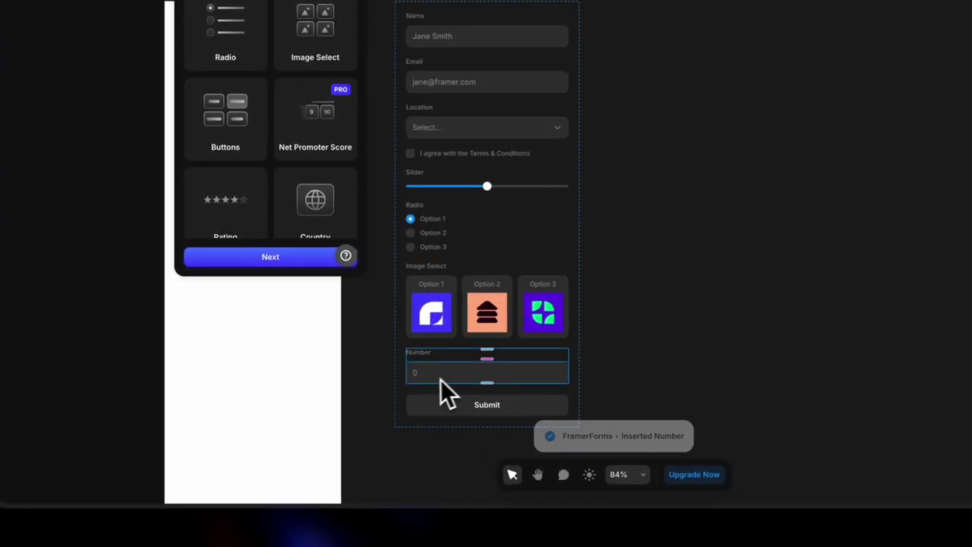
scroll(322, 155, "down", 3)
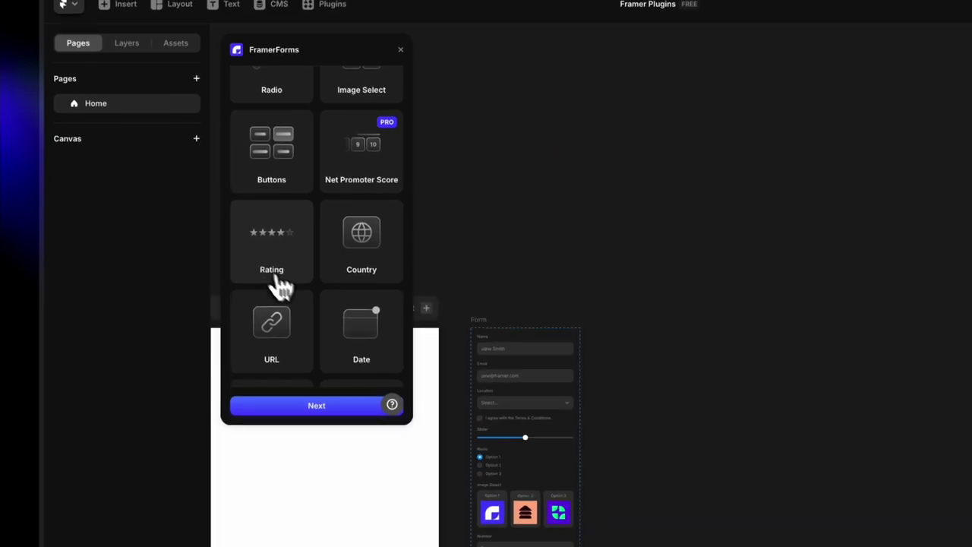
left_click(357, 343)
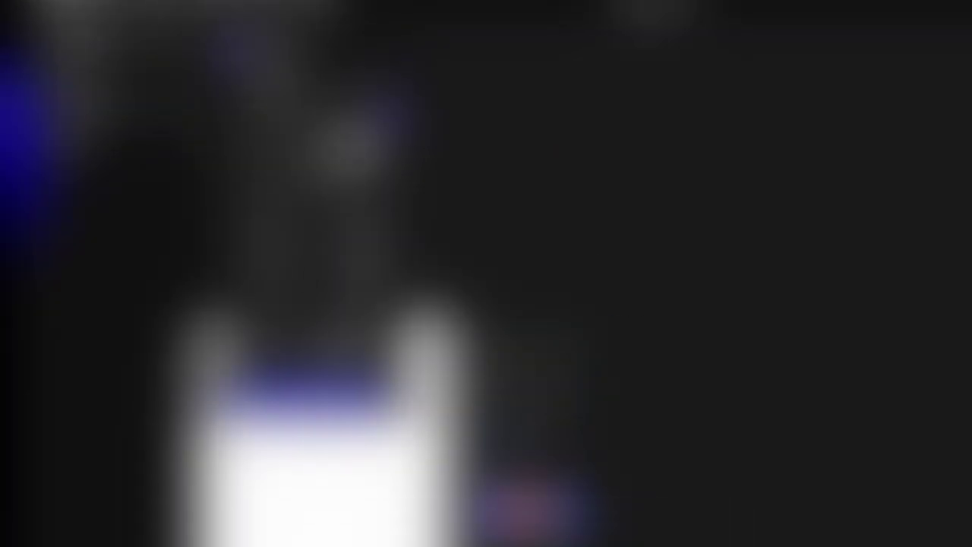
- Examine the Conditional Logic and Pre-fill Form Inputs instructions among FramerForms' logic options, and return to the plugin's start screen
left_click(237, 83)
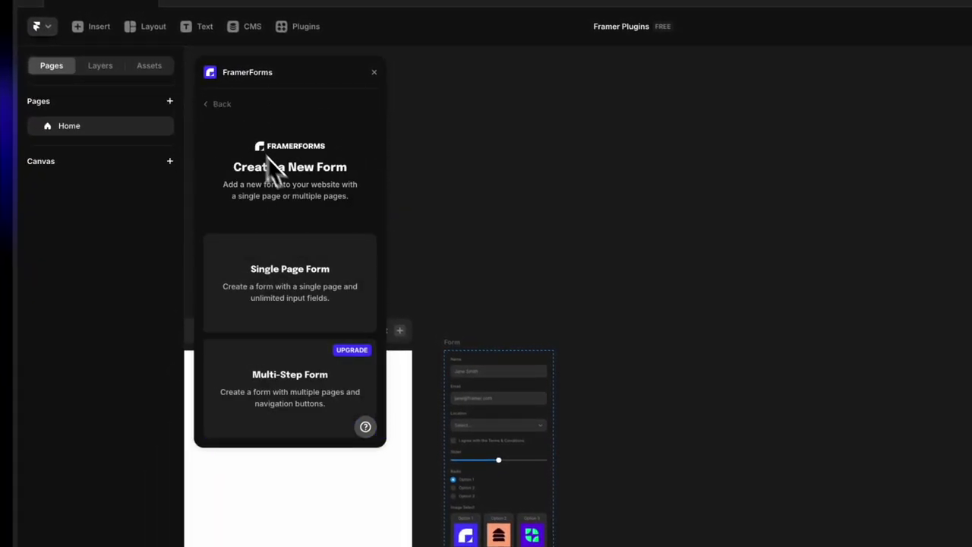
left_click(227, 107)
scroll(342, 287, "down", 2)
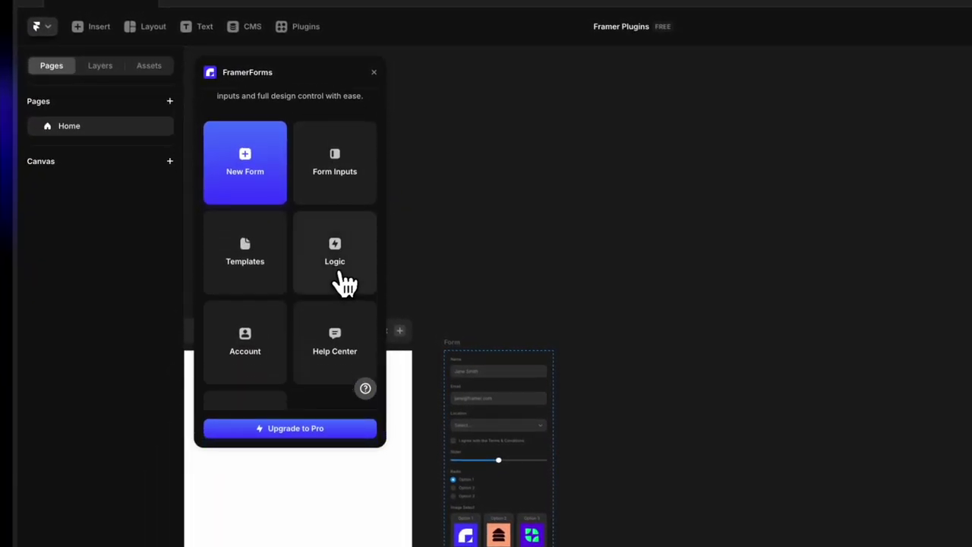
left_click(353, 268)
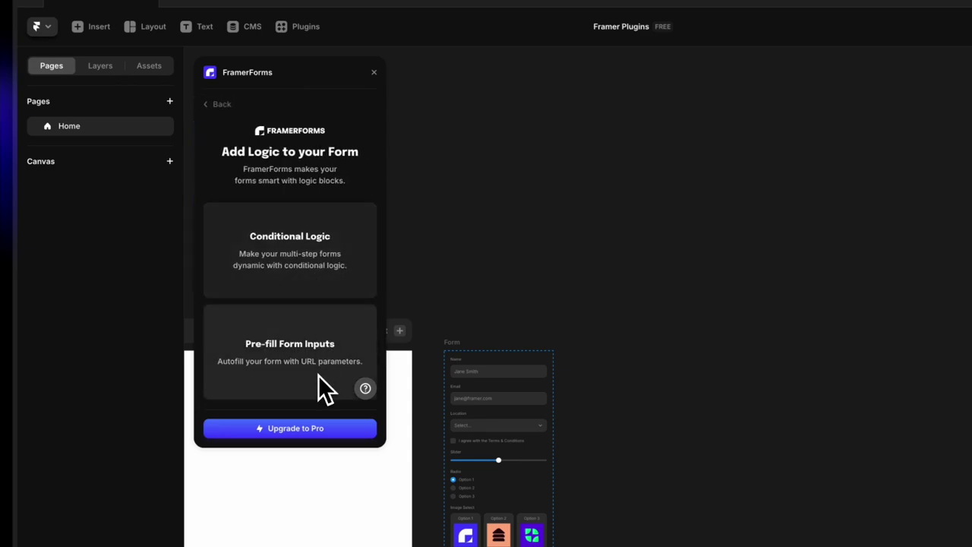
left_click(342, 291)
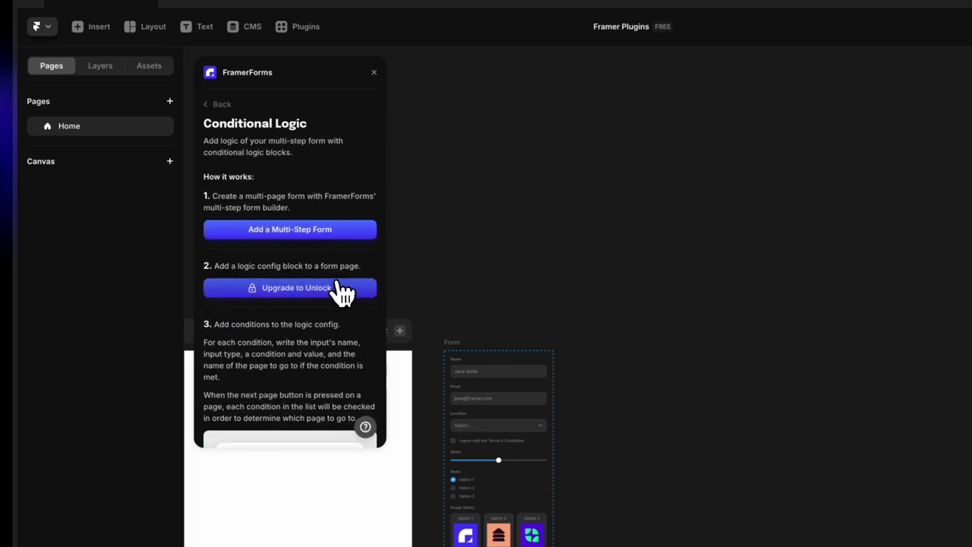
left_click(220, 105)
left_click(276, 372)
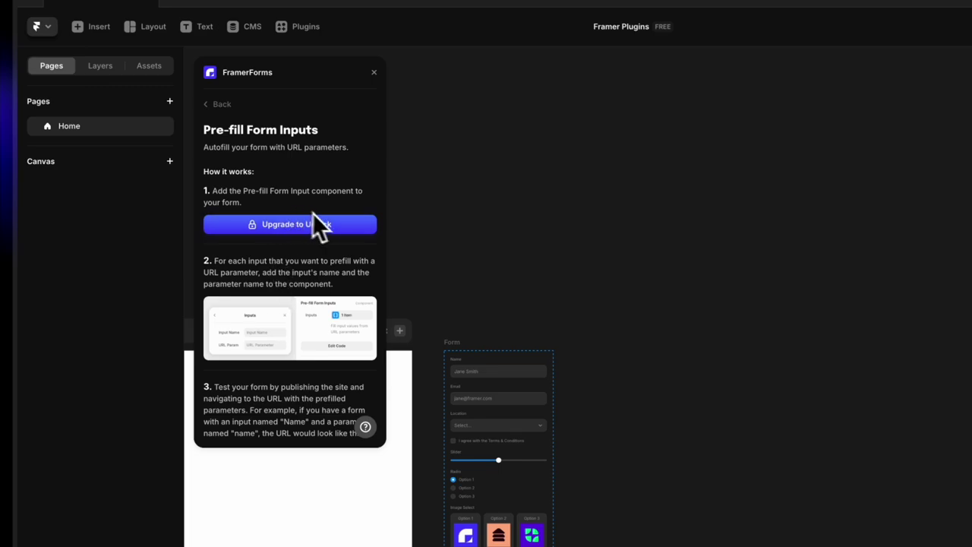
left_click(226, 108)
left_click(226, 108)
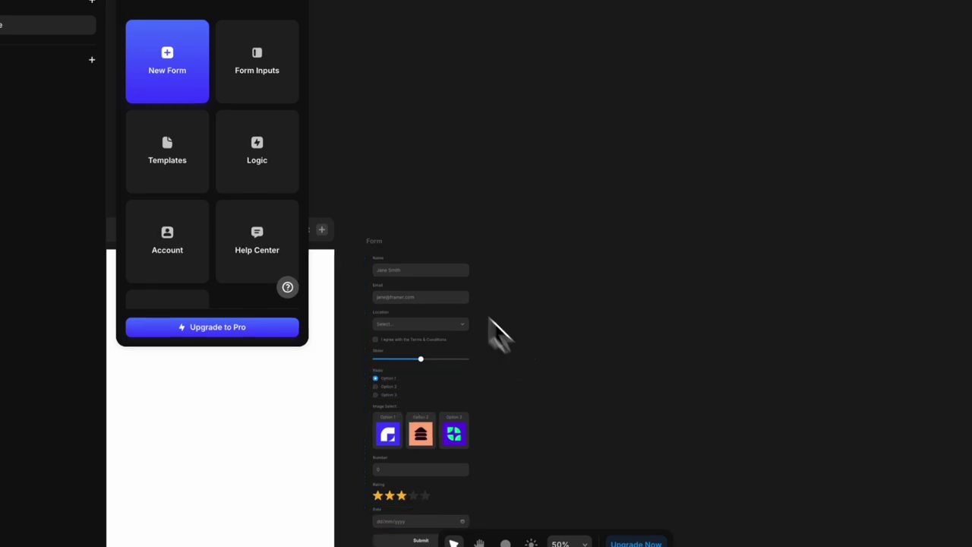
- Close FramerForms and move the finished form into the middle of the Desktop page
scroll(418, 260, "left", 5)
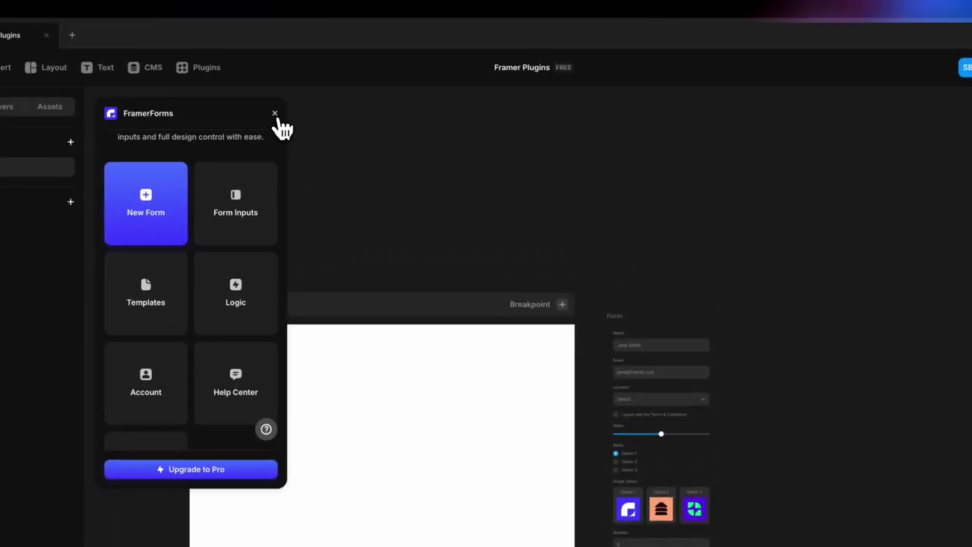
left_click(275, 113)
left_click_drag(629, 330, 346, 319)
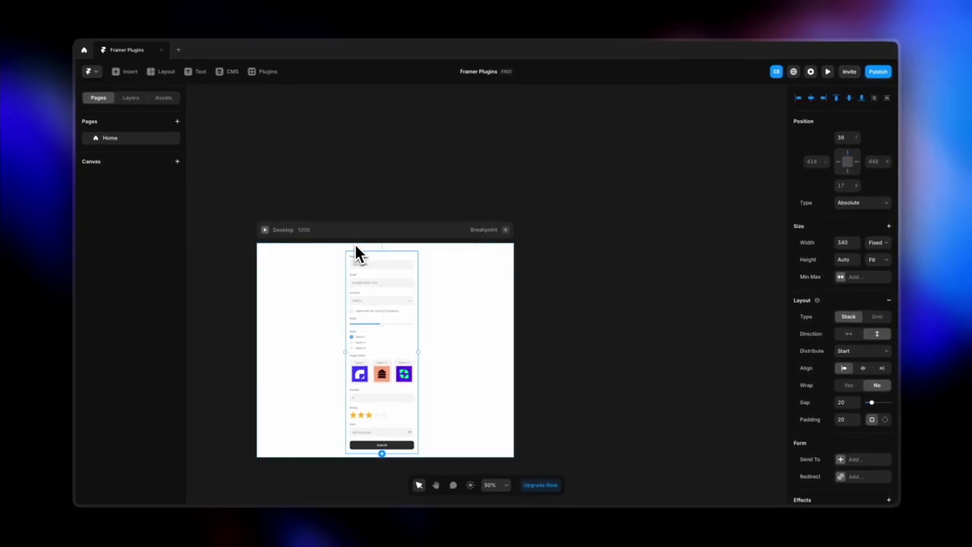
- Examine the style properties of the form's Name input, including its Focus effect settings
key("Escape")
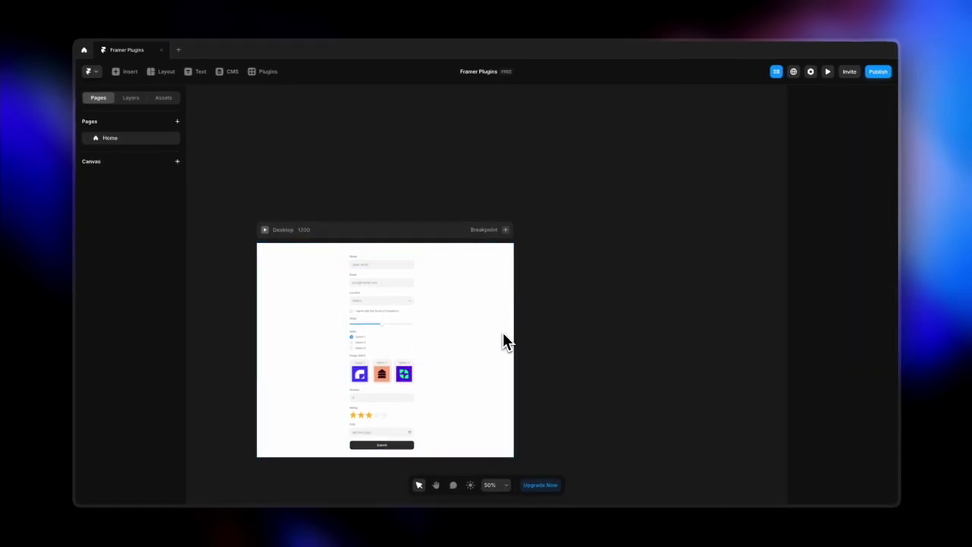
left_click(389, 279)
scroll(820, 383, "down", 1)
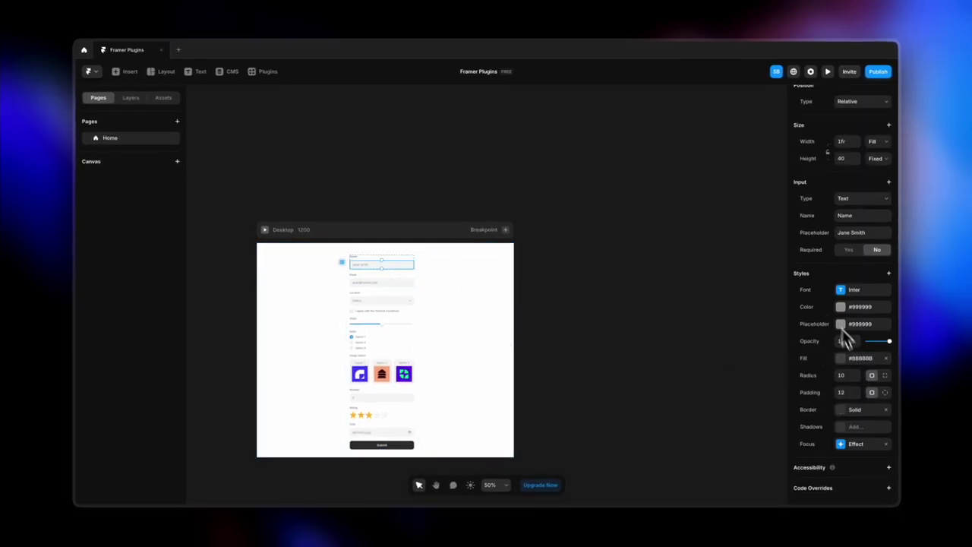
left_click(841, 445)
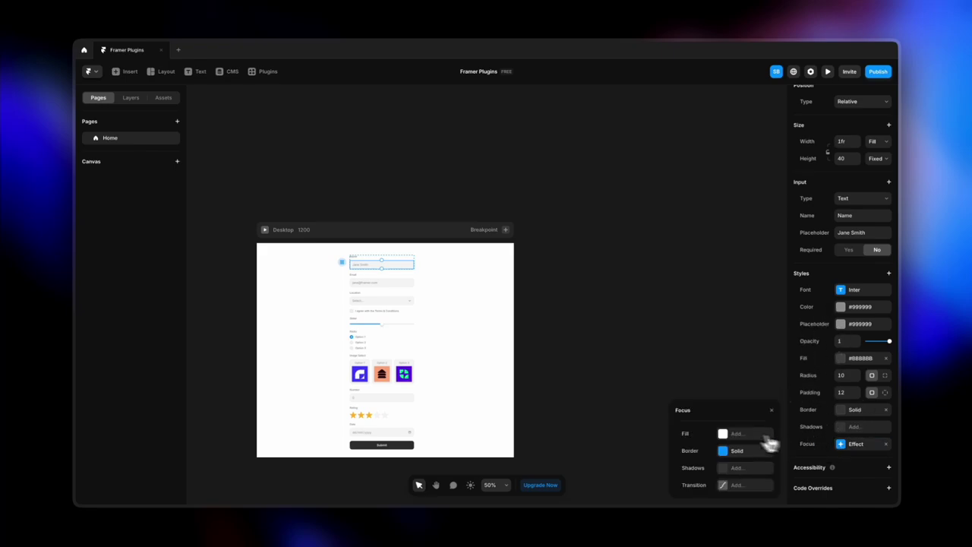
left_click(669, 387)
- Preview the Desktop page, fill in the form's name and e-mail, choose Barcelona as the location and accept the Terms & Conditions
left_click(265, 230)
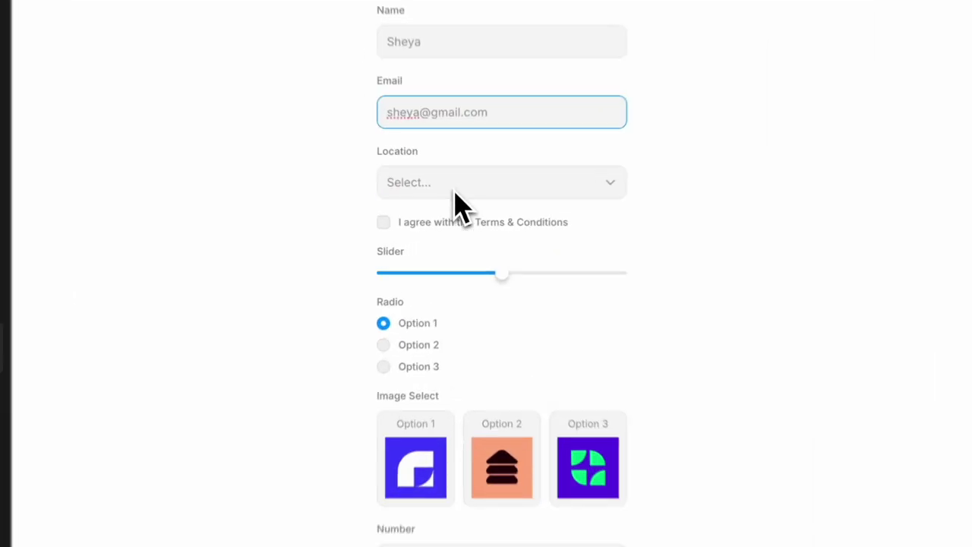
left_click(459, 211)
left_click(467, 220)
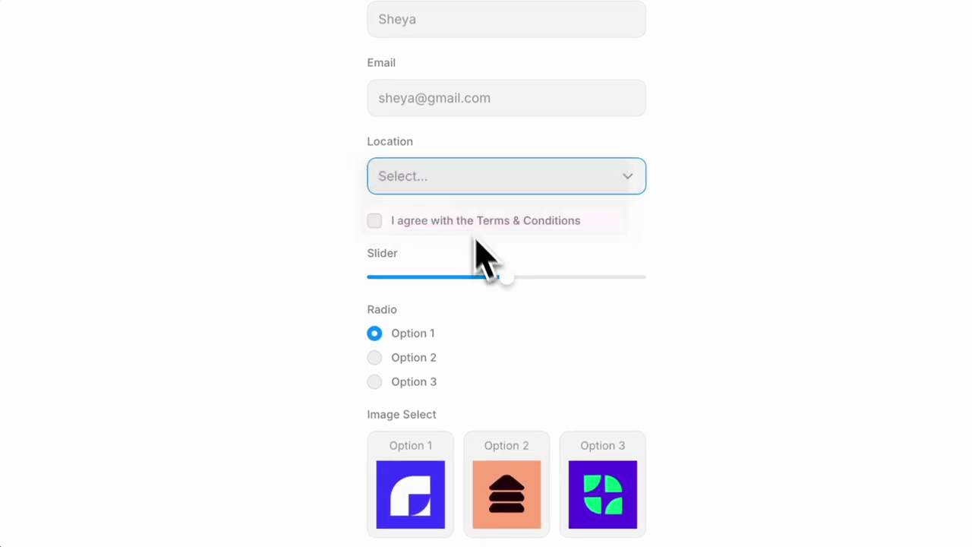
left_click(374, 221)
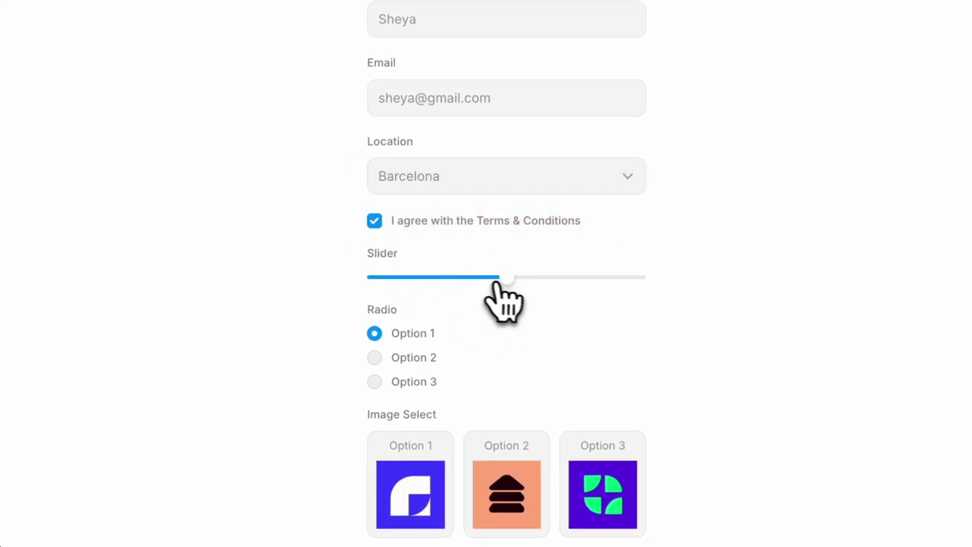
- Raise the form's slider above its midpoint and choose Option 2 for Radio and Option 1 for Image Select
left_click_drag(429, 292, 542, 287)
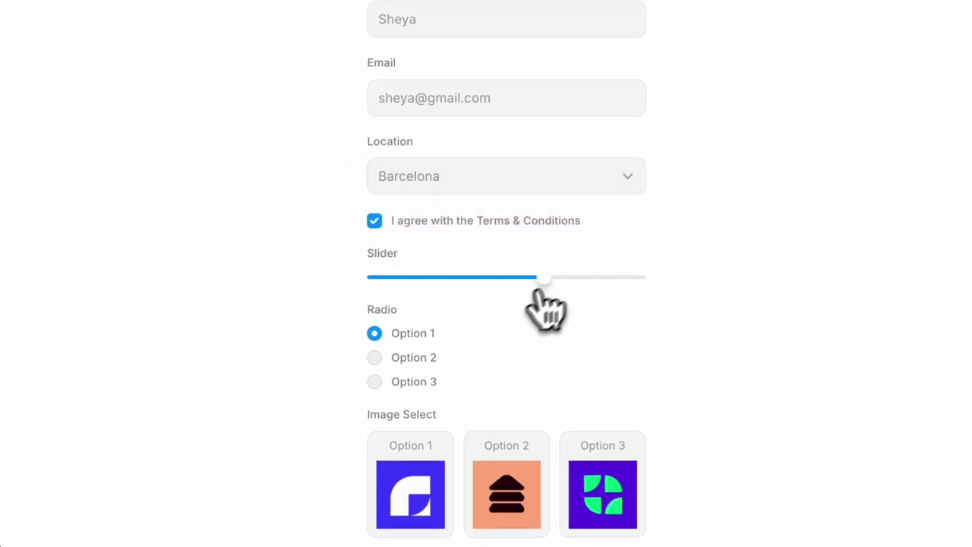
left_click(378, 357)
left_click(414, 467)
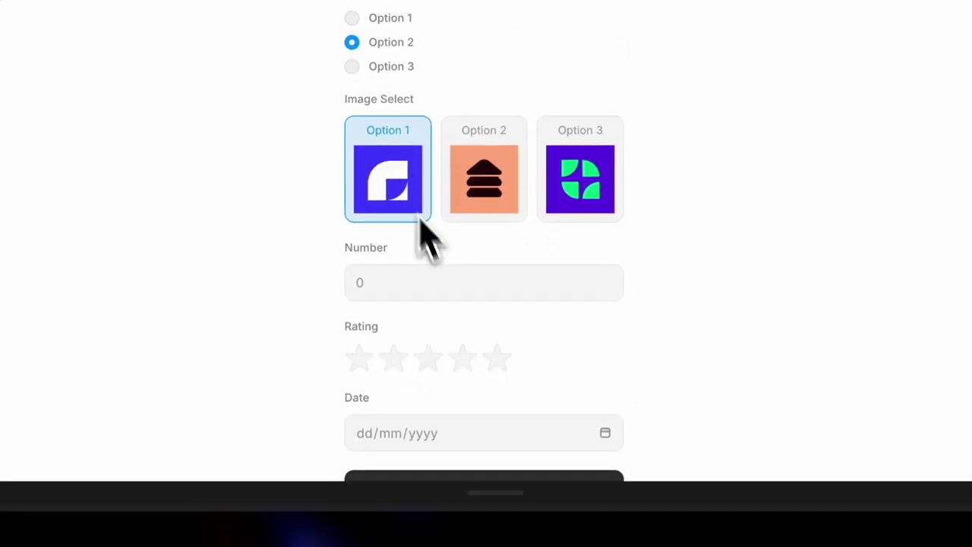
- Complete the remaining form fields with number 34, a four-star rating and the date 15/10/2024
left_click(446, 220)
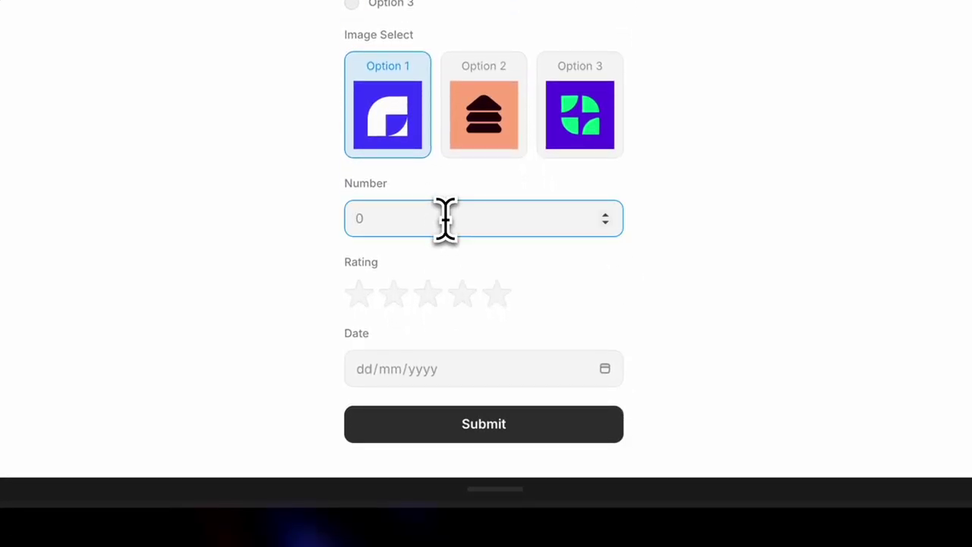
left_click(394, 298)
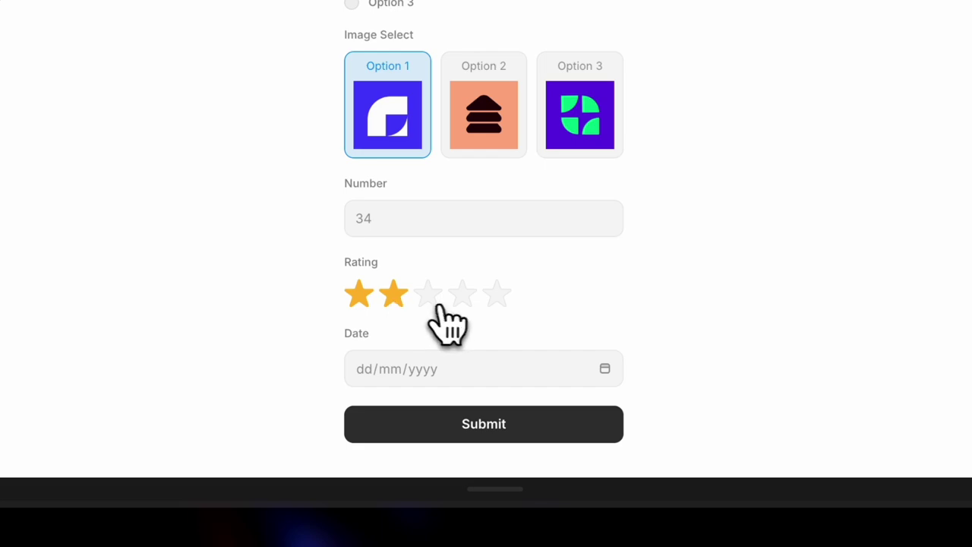
left_click(604, 368)
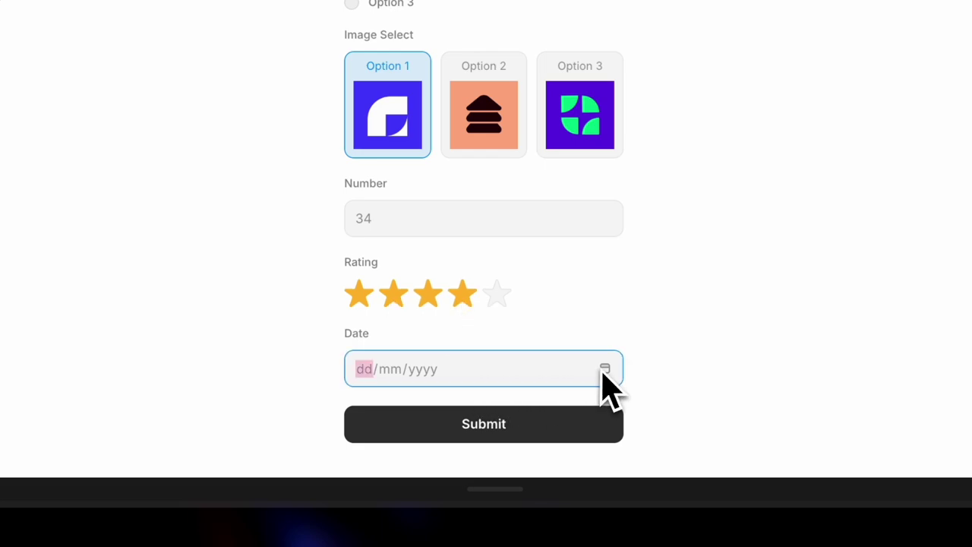
left_click(419, 222)
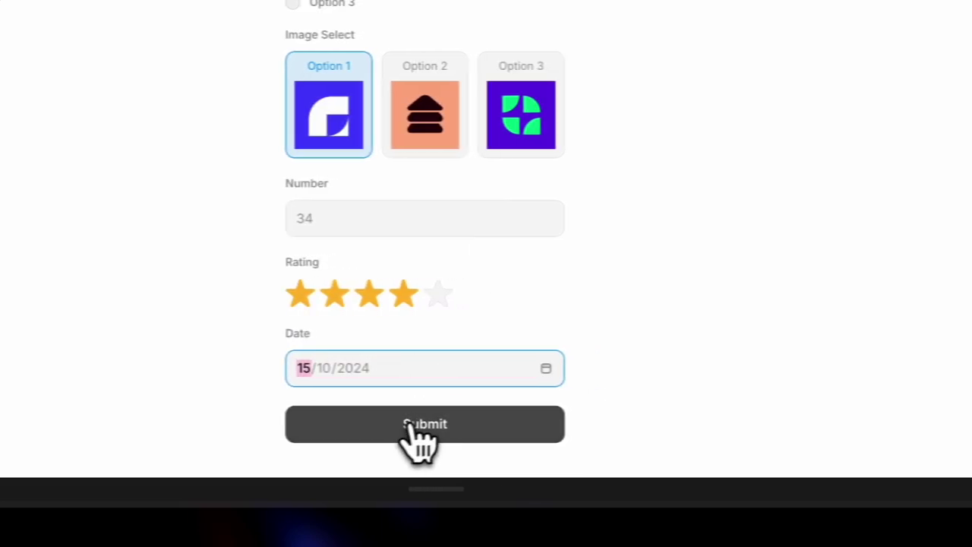
- Submit the completed test form and return from the preview to the design canvas
left_click(471, 425)
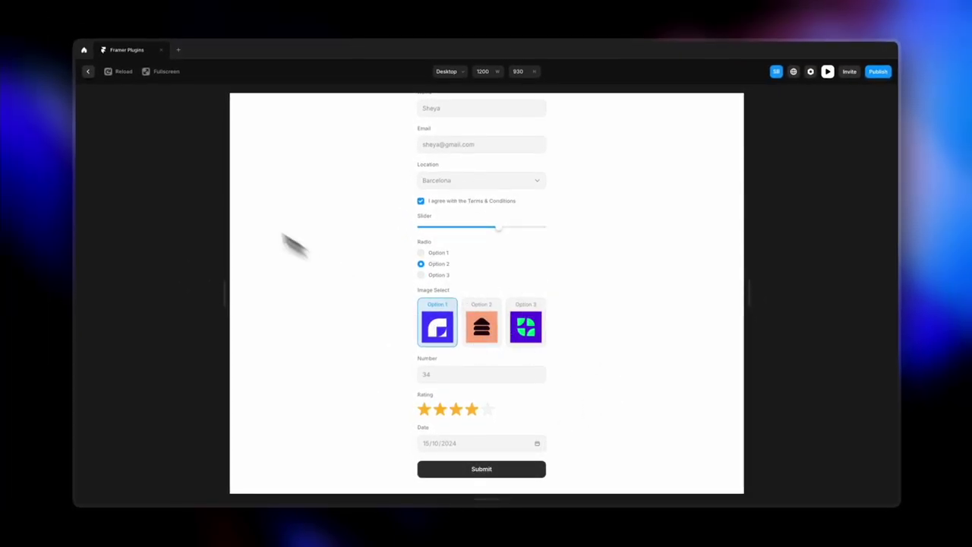
left_click(89, 73)
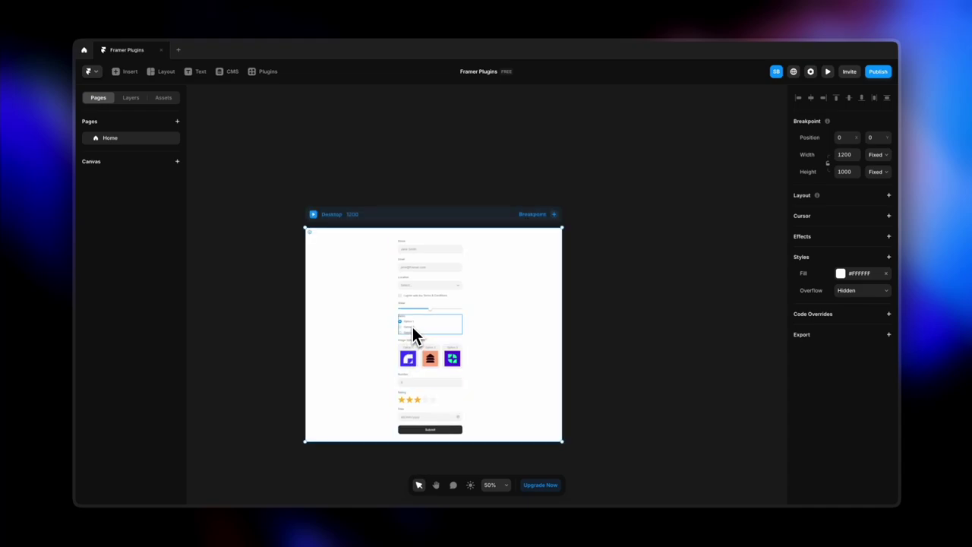
left_click(464, 247)
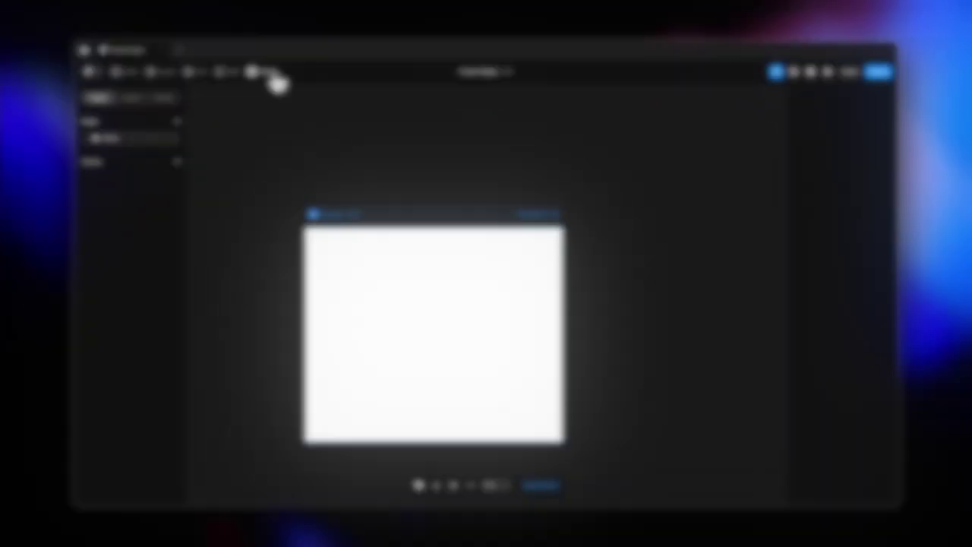
- Find the Lummi plugin by searching for "lumm", open it and browse its photos
left_click(266, 71)
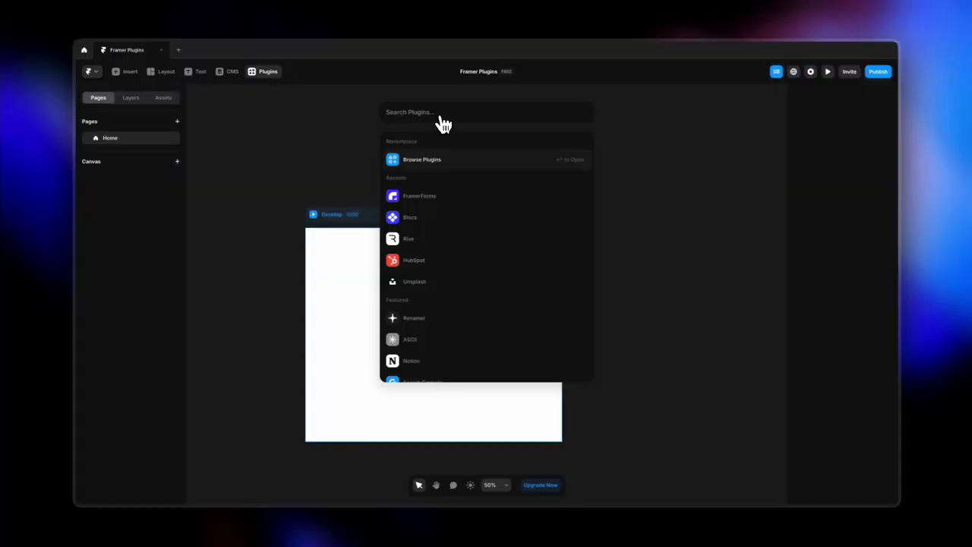
type("lumm")
left_click(444, 164)
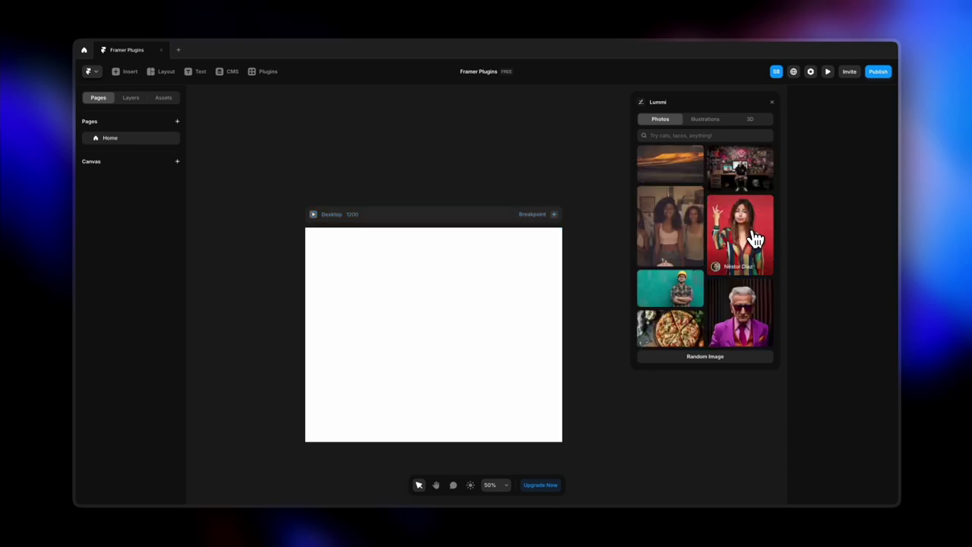
scroll(712, 271, "down", 5)
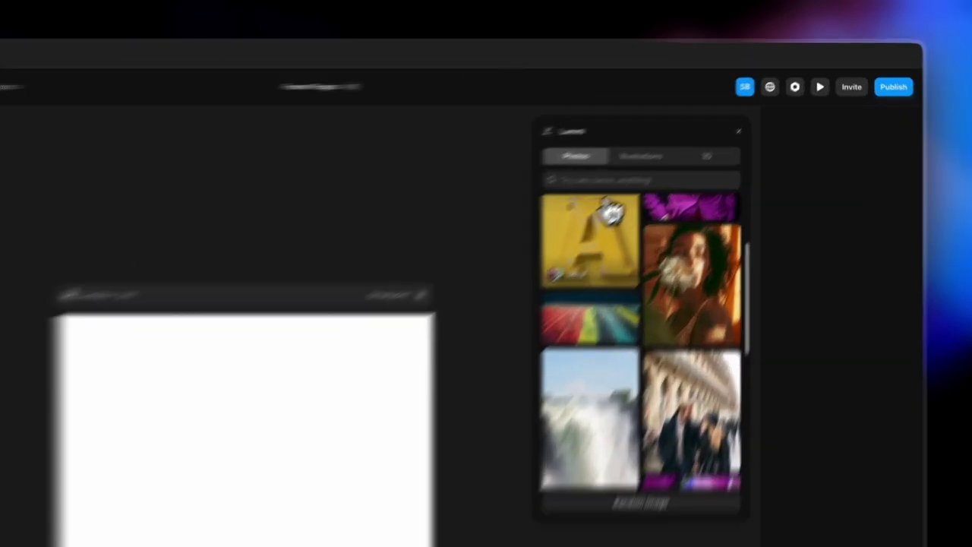
- Search Lummi for "pizza" and browse the matching photos and illustrations
left_click(675, 135)
type("pizza")
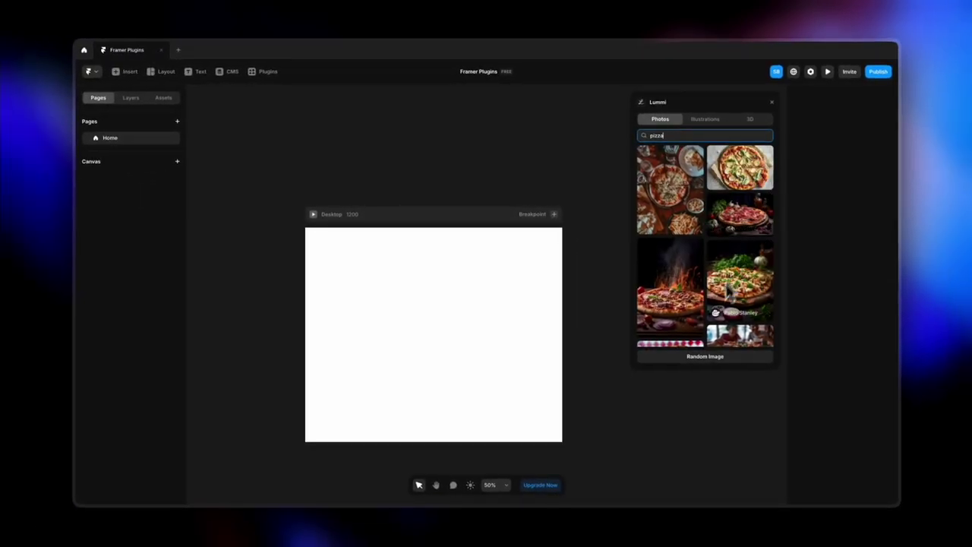
scroll(714, 323, "down", 5)
scroll(717, 330, "down", 5)
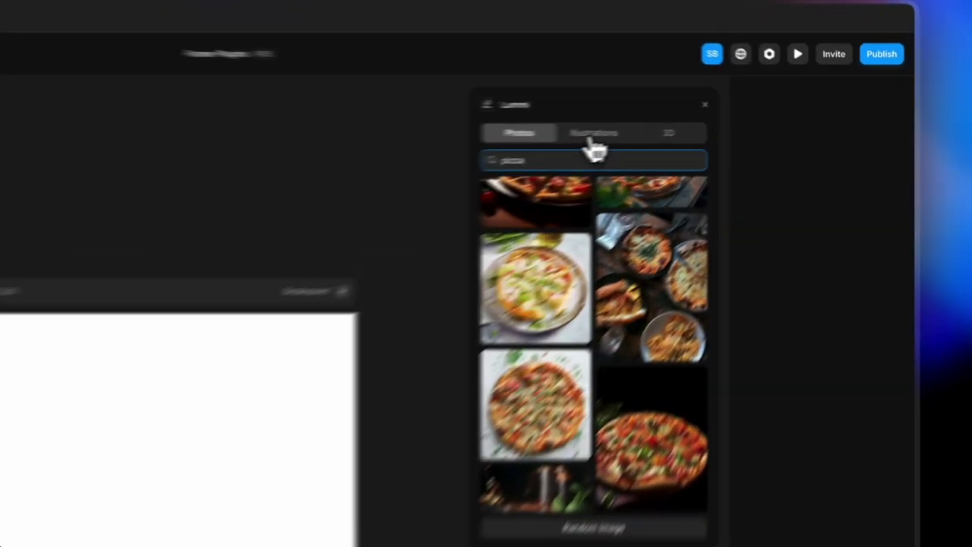
left_click(592, 139)
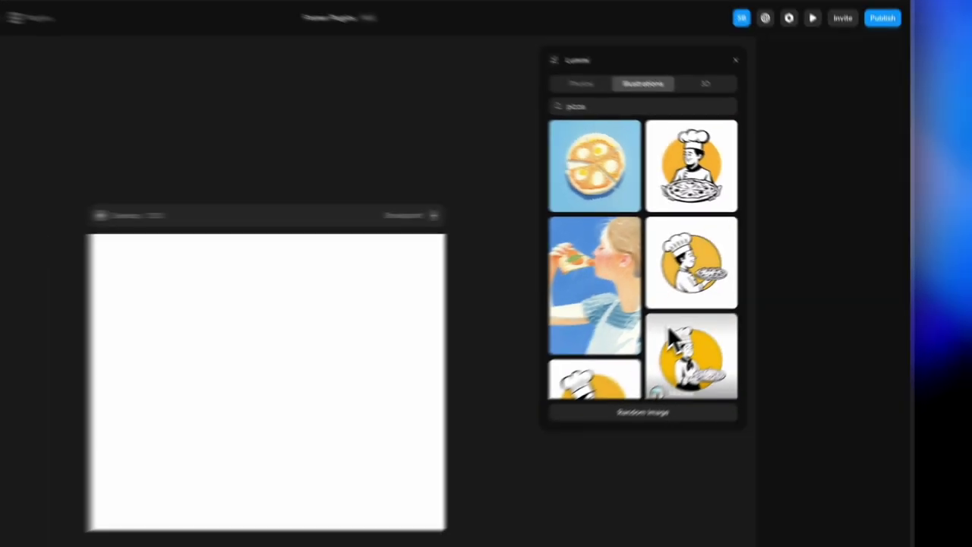
scroll(552, 455, "down", 5)
scroll(723, 294, "down", 10)
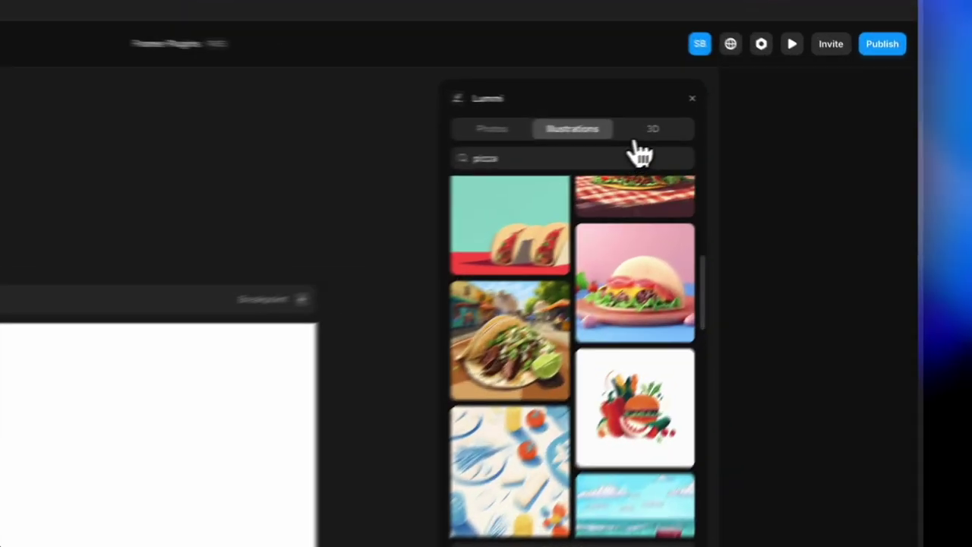
- Browse Lummi's 3D images for "pizza" and insert the burger and fries image with the green background into the Desktop page
left_click(749, 119)
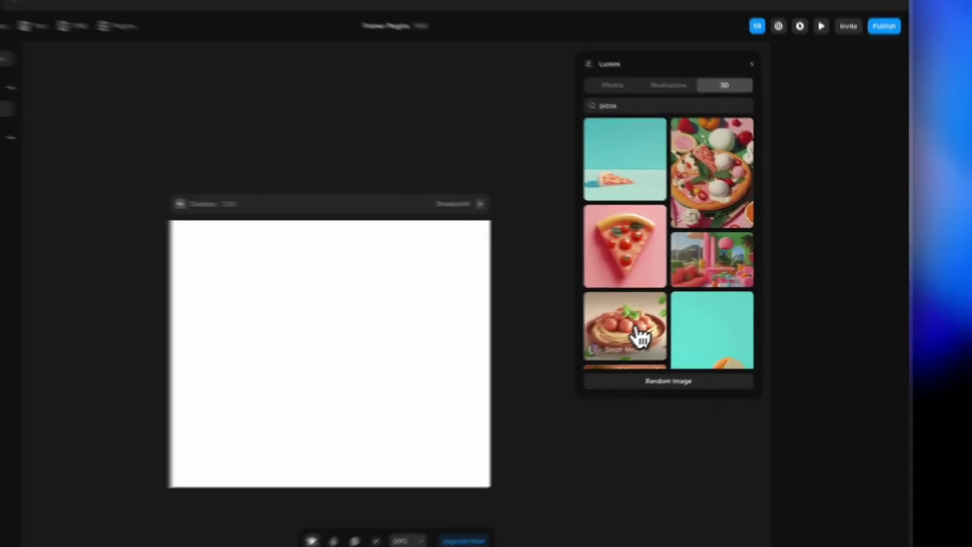
scroll(455, 531, "down", 3)
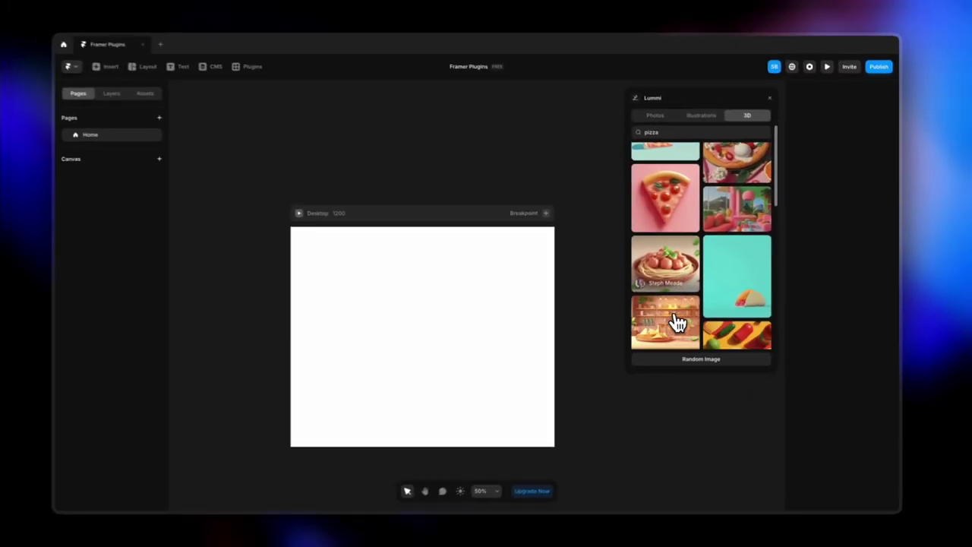
scroll(679, 323, "down", 5)
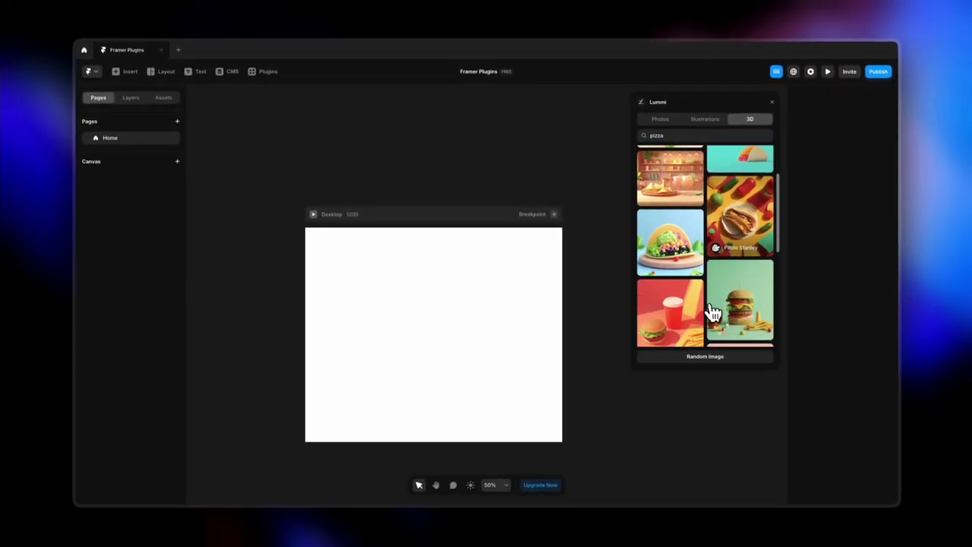
scroll(712, 311, "down", 5)
scroll(749, 253, "down", 5)
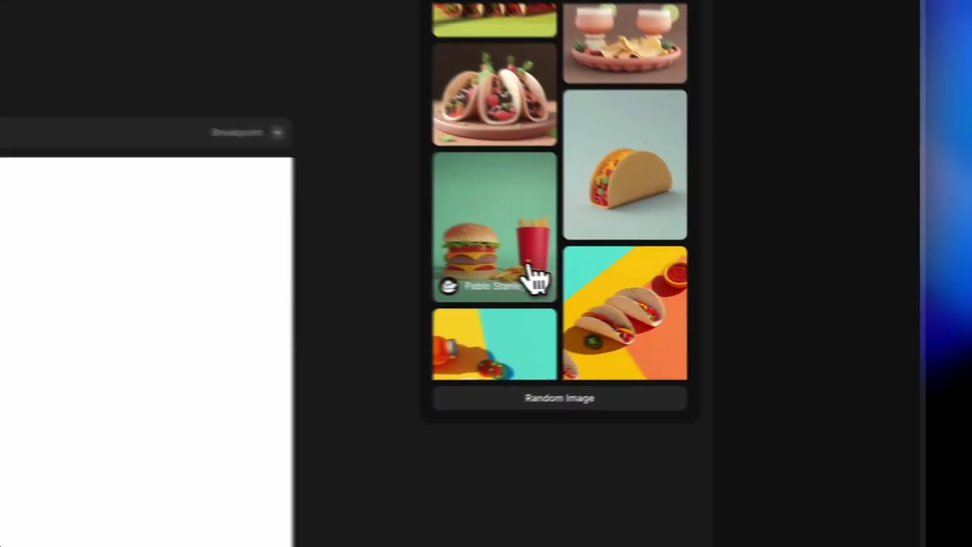
left_click(534, 280)
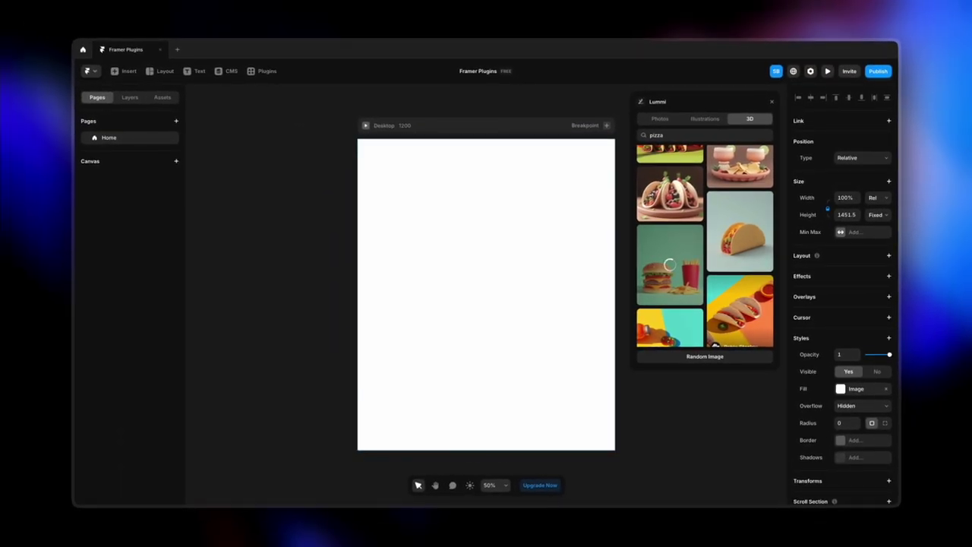
left_click(534, 342)
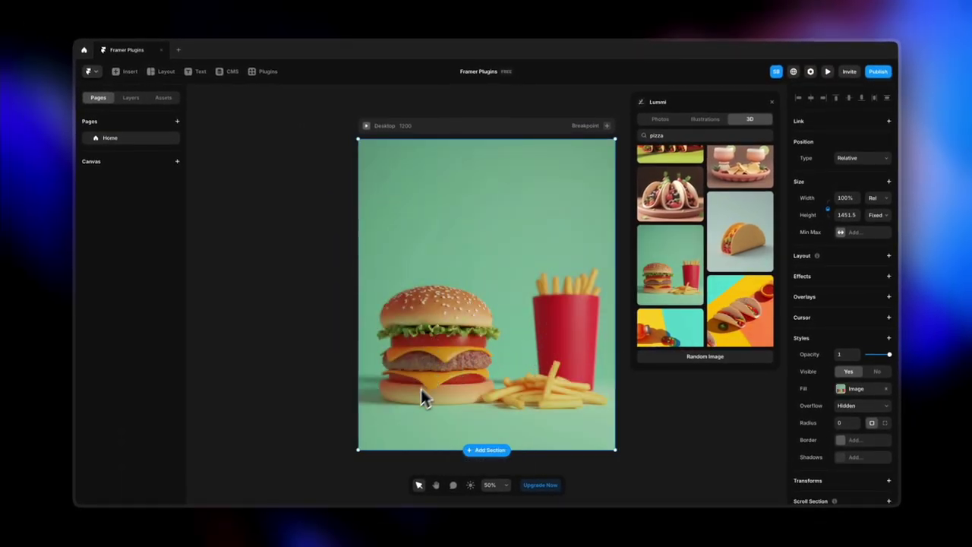
- Search Lummi's 3D images for "buildings" and browse the results
scroll(705, 278, "down", 5)
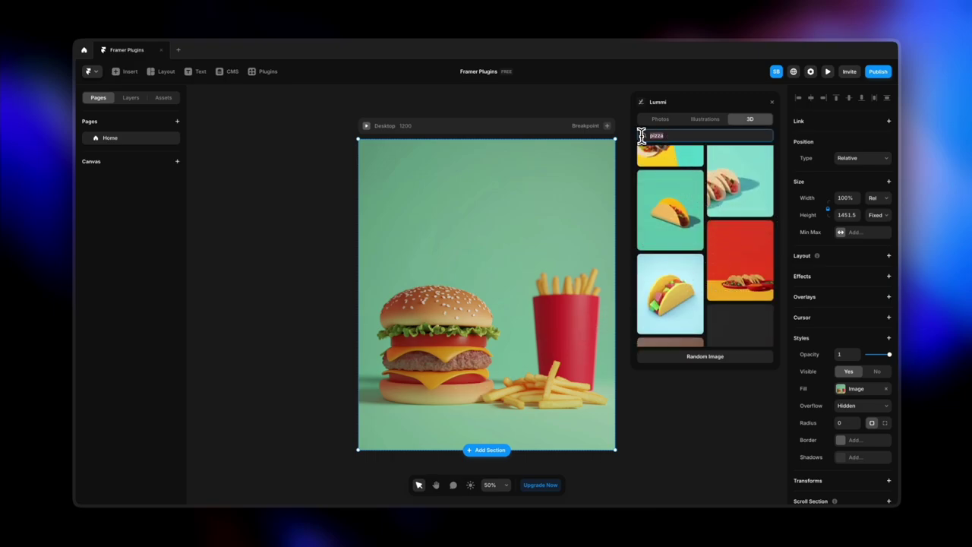
type("buildings")
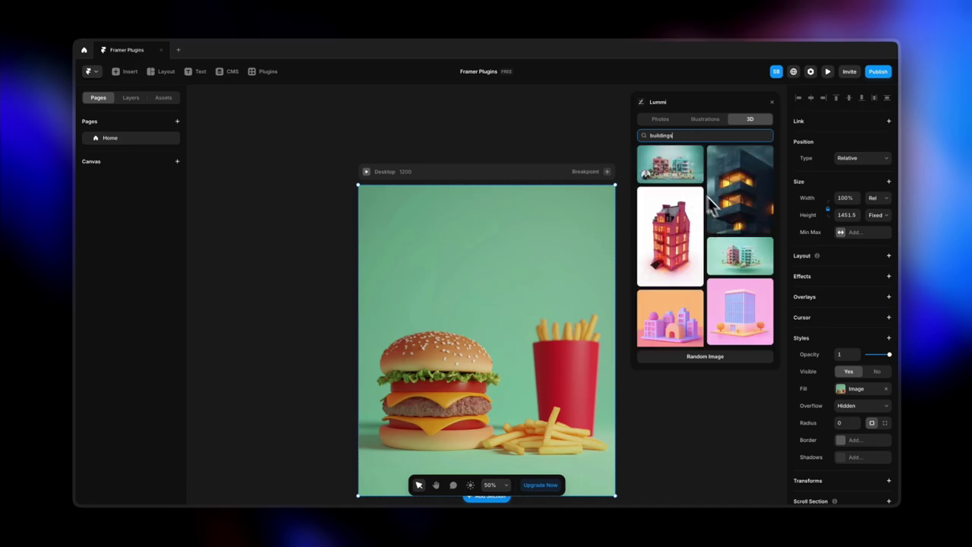
scroll(722, 284, "down", 2)
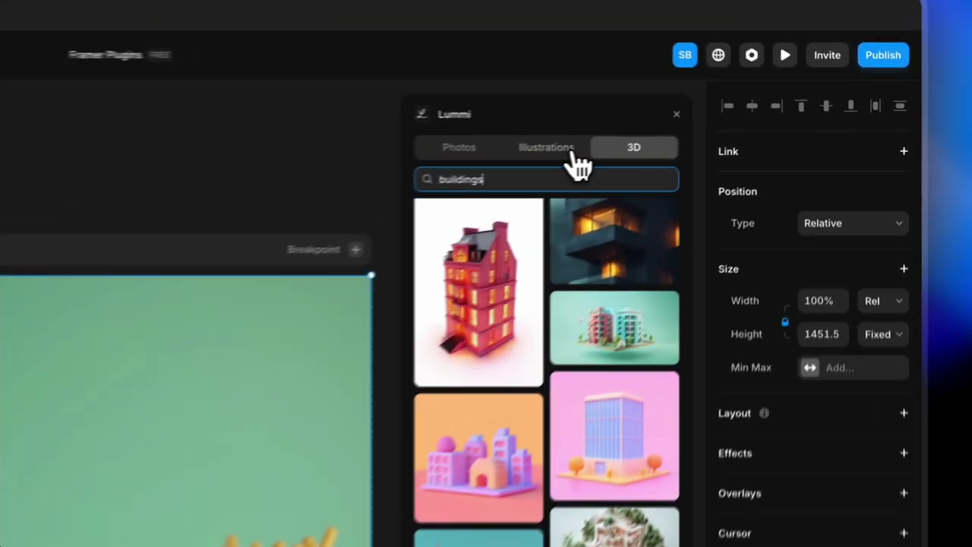
- Browse the illustrations and photos that Lummi offers for "buildings"
left_click(708, 120)
scroll(541, 372, "down", 5)
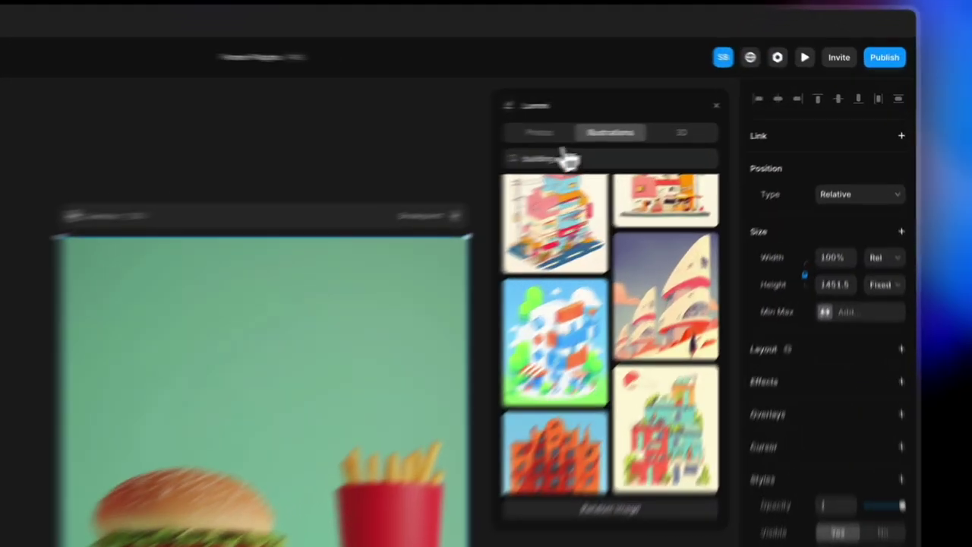
left_click(660, 119)
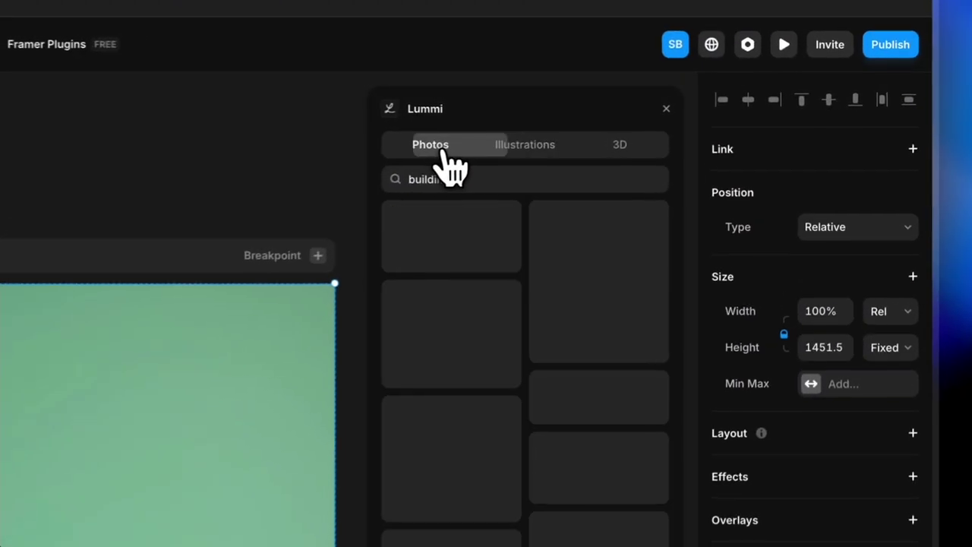
scroll(582, 369, "down", 2)
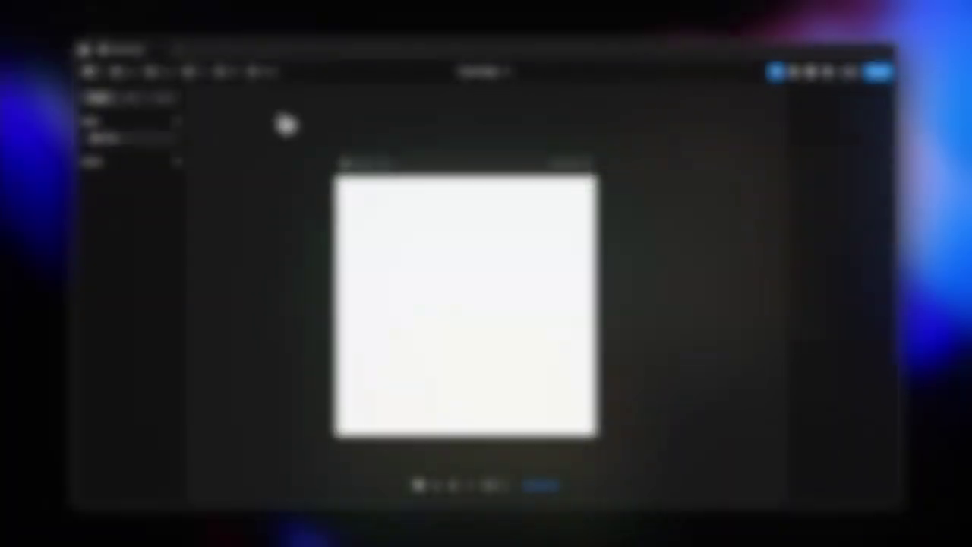
- Launch the Doodles plugin, draw a five-pointed star with stroke 5, and add it to the Desktop page
left_click(267, 72)
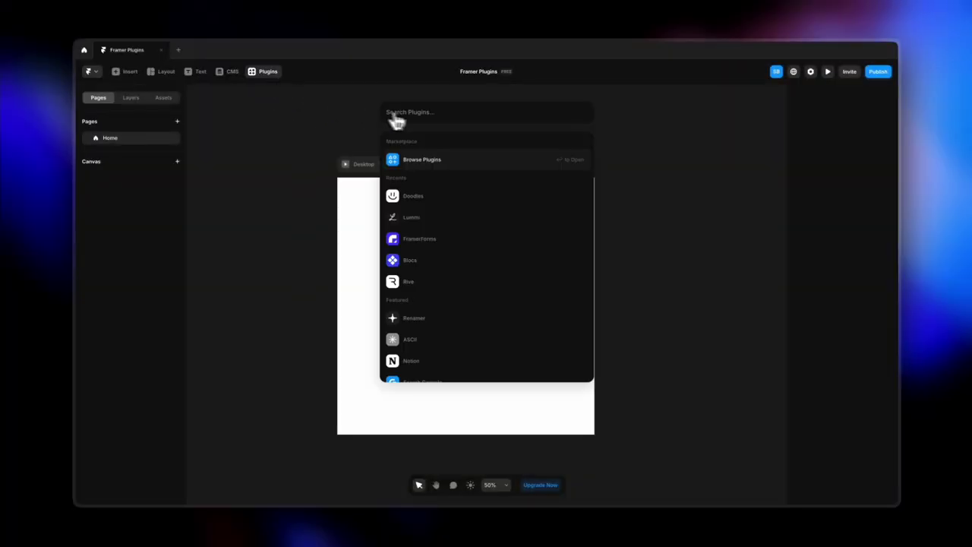
left_click(414, 196)
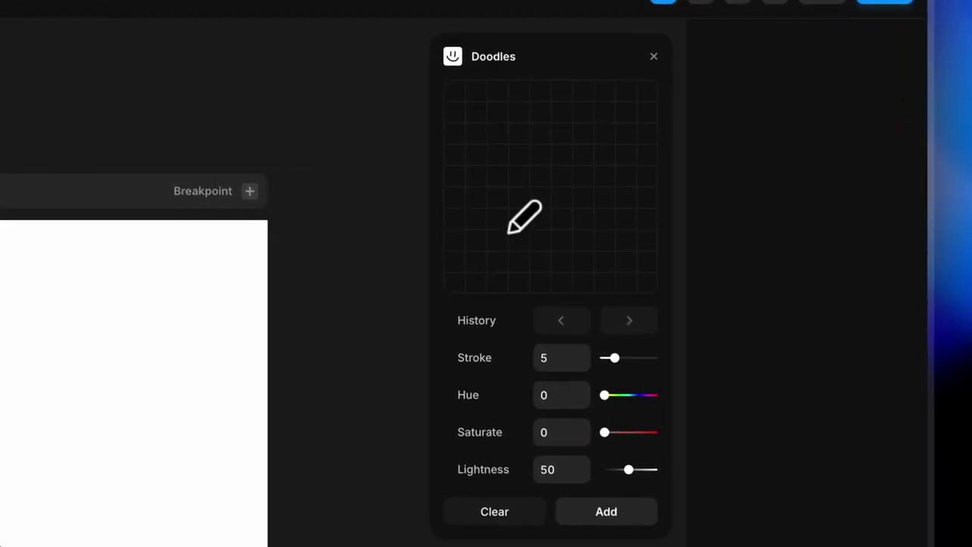
left_click(509, 231)
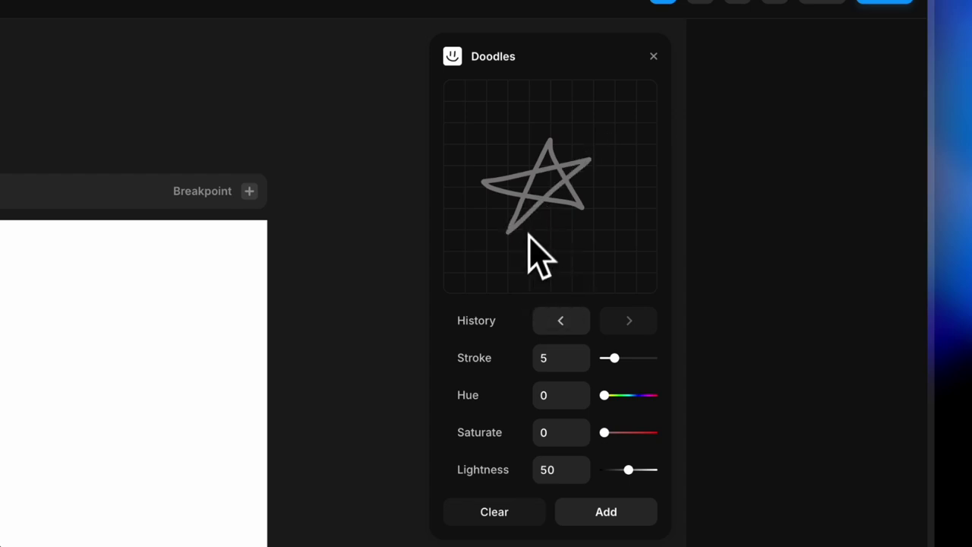
left_click(628, 511)
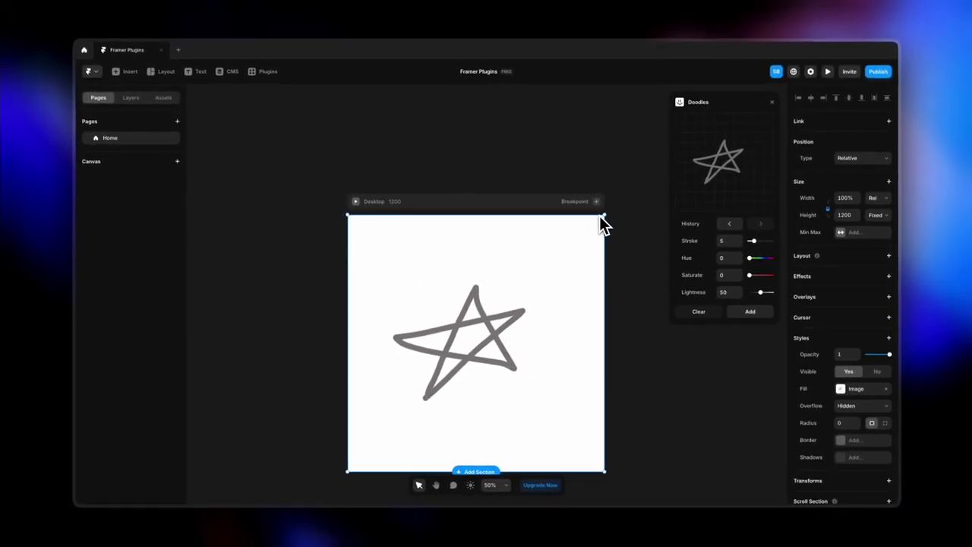
- Scale the star doodle down to 61% width and 728 height, and inspect its image fill settings
left_click_drag(603, 215, 503, 309)
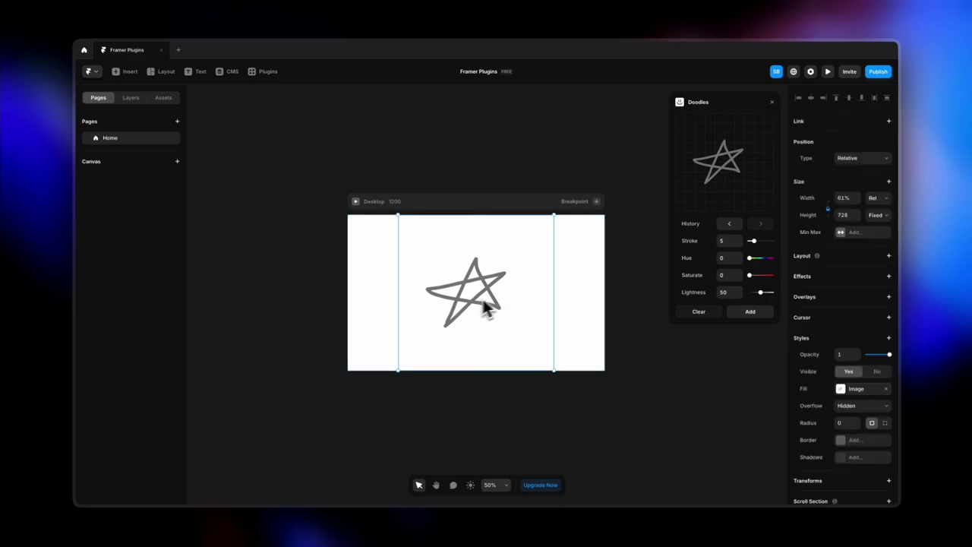
scroll(861, 370, "down", 2)
left_click(839, 317)
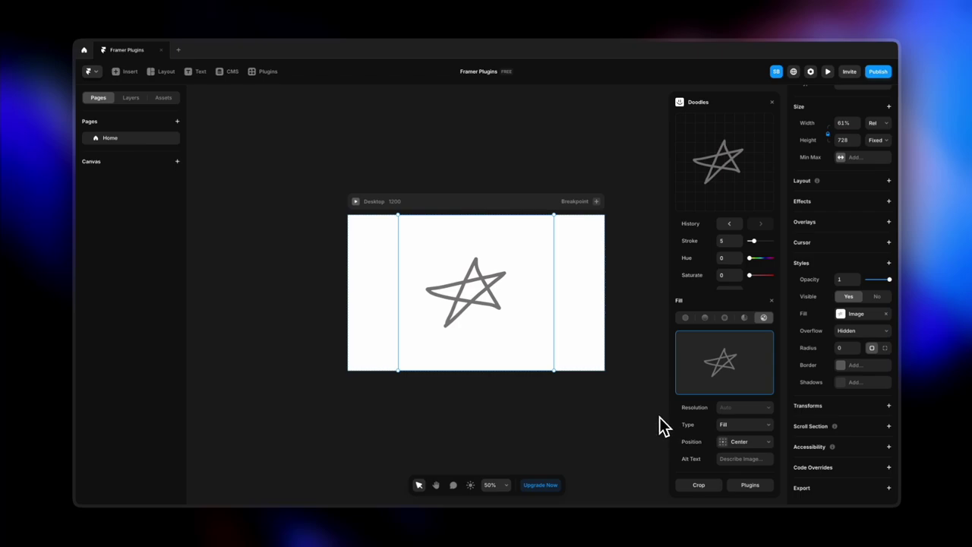
left_click(772, 300)
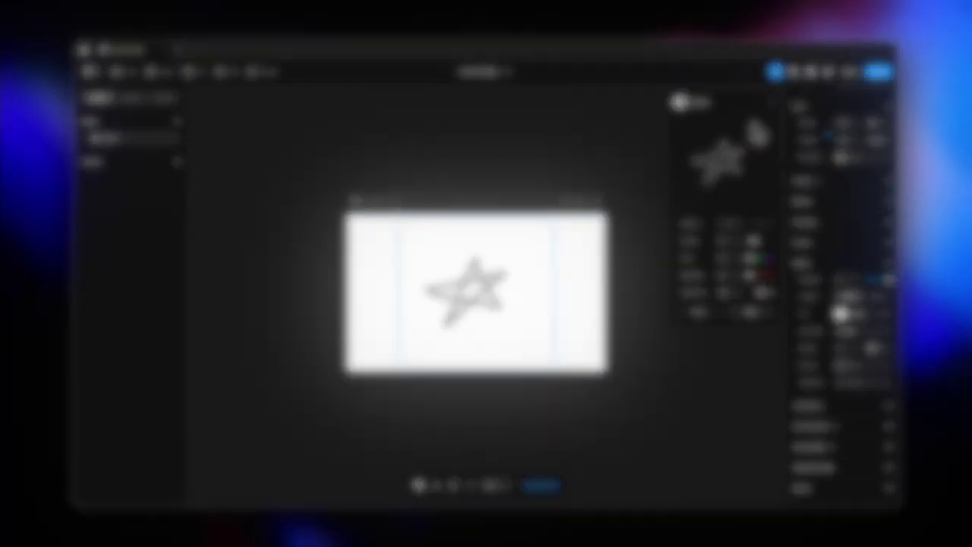
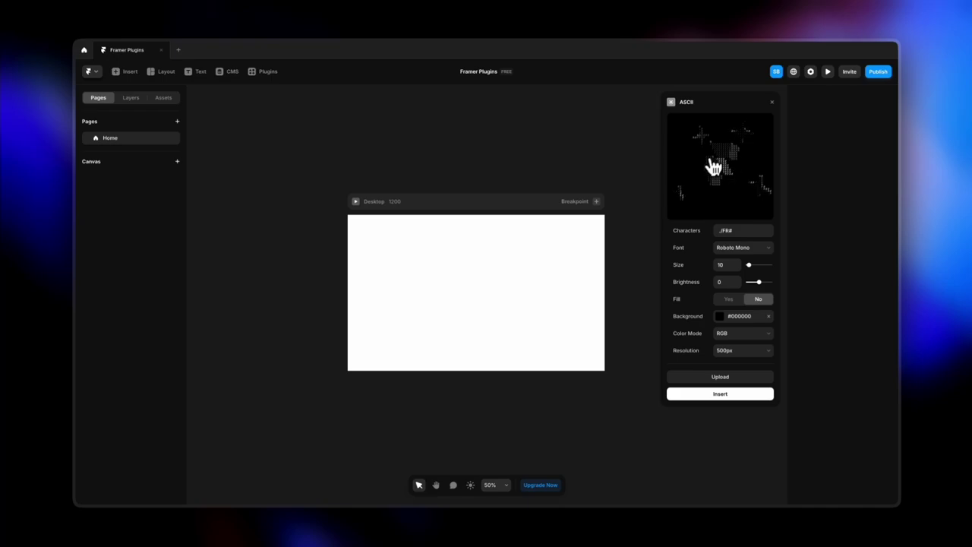
- Replace the ASCII plugin's characters with "ryze"
left_click(739, 231)
key("BackSpace")
key("BackSpace")
key("BackSpace")
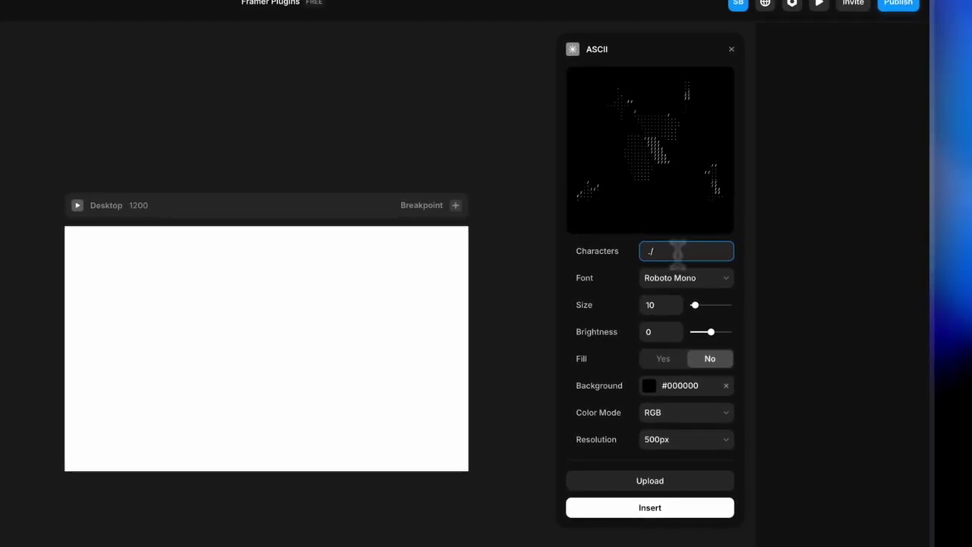
key("BackSpace")
key("BackSpace")
type("ryze")
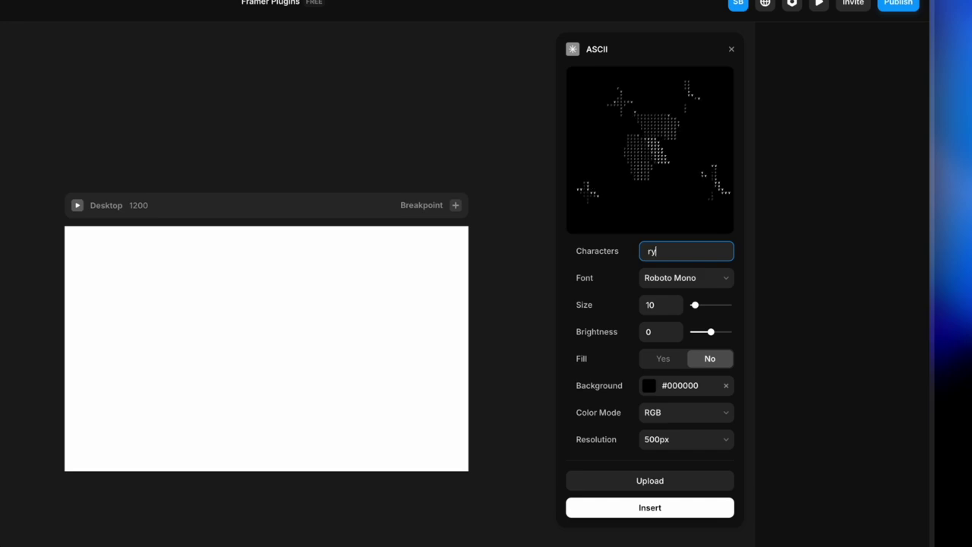
- Set the ASCII font to Fragment Mono and the size to 20, and insert the artwork
left_click(676, 278)
left_click(682, 296)
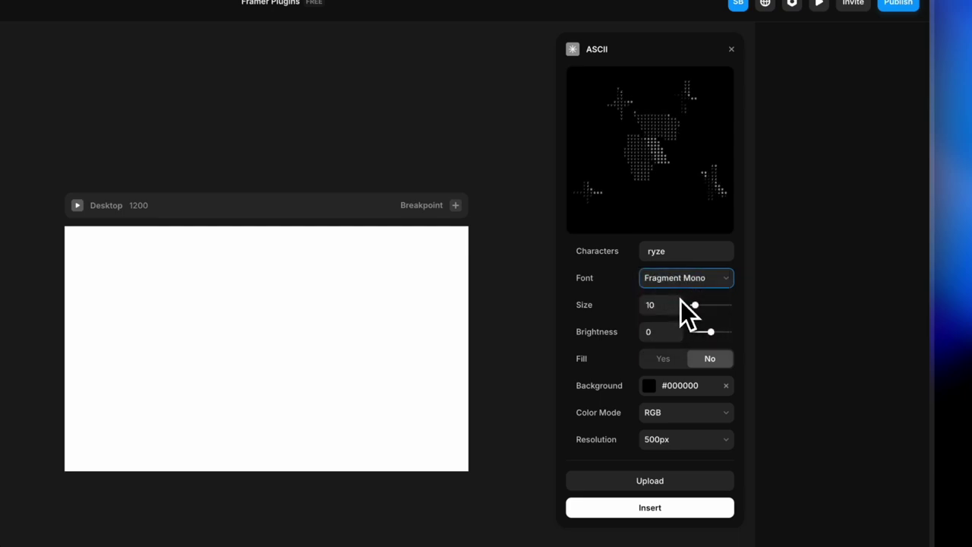
left_click(701, 308)
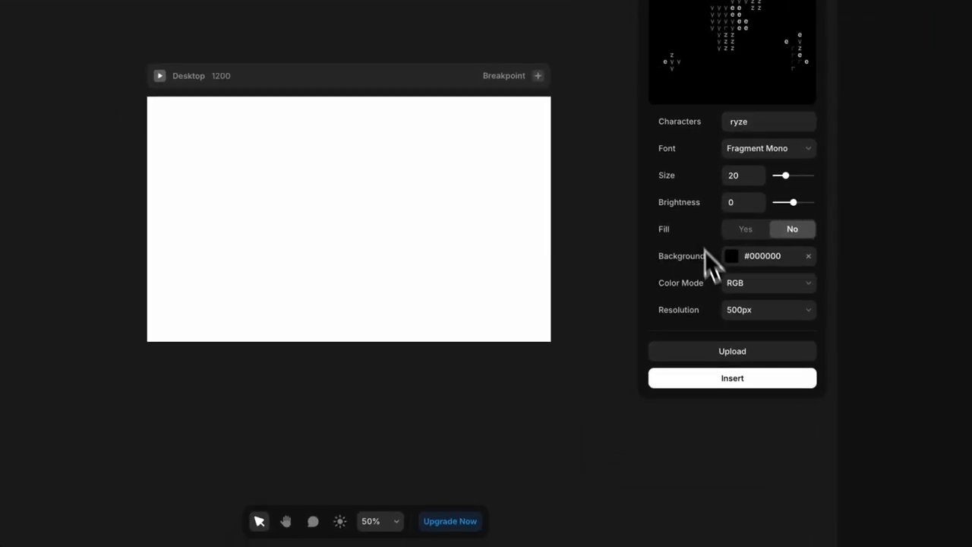
left_click(752, 380)
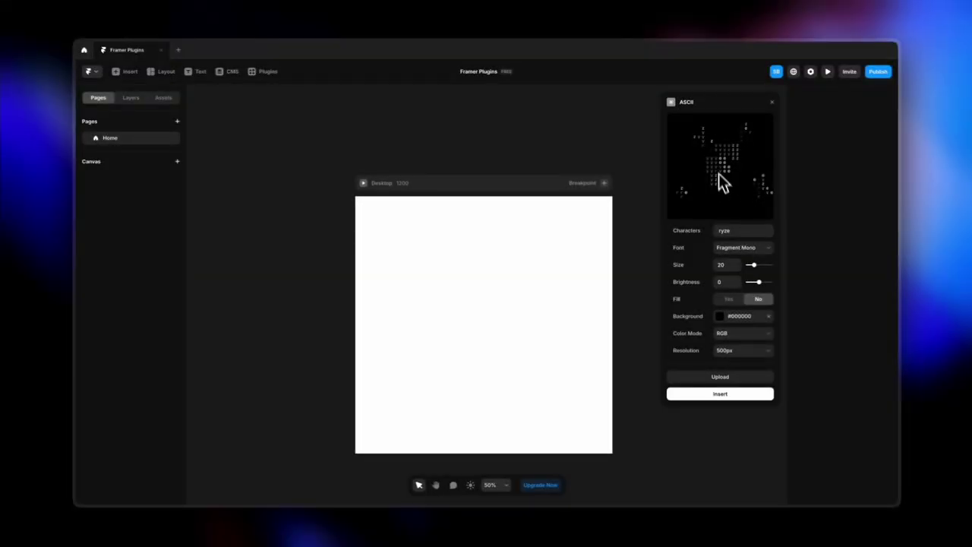
- Set the ASCII size to 8 and the background color to bright blue #2414FF
left_click_drag(753, 264, 734, 261)
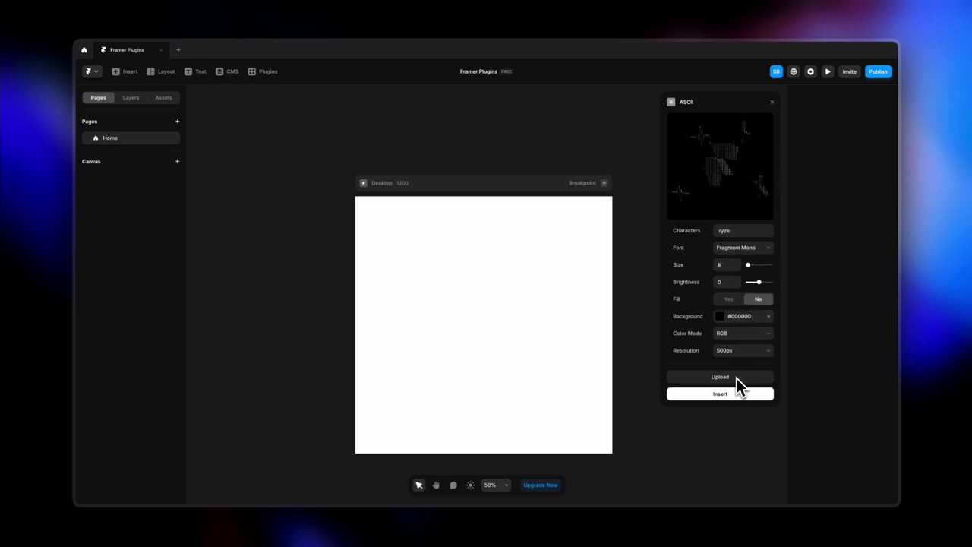
left_click(719, 316)
left_click(806, 319)
left_click(770, 390)
key("Escape")
- Raise the ASCII brightness to 73 and go through the resolution and font options, keeping Fragment Mono
left_click(742, 352)
mouse_move(758, 282)
left_mouse_down()
mouse_move(746, 278)
mouse_move(767, 282)
left_mouse_up()
left_click_drag(748, 264, 748, 264)
left_click(745, 246)
left_click(748, 273)
- Upload Shiny Yellow Star.png to the ASCII plugin, set the characters to "2", and insert the artwork into the page
left_click(720, 376)
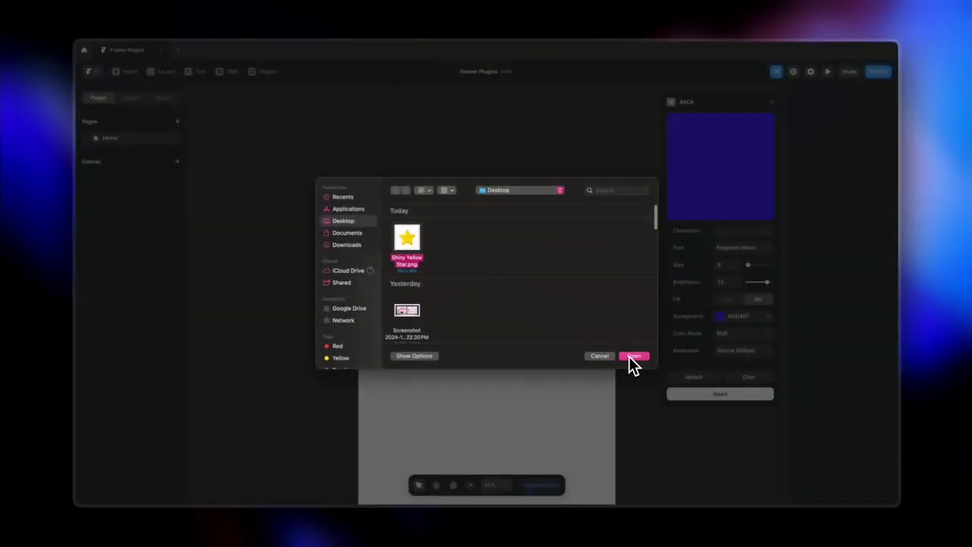
left_click(634, 356)
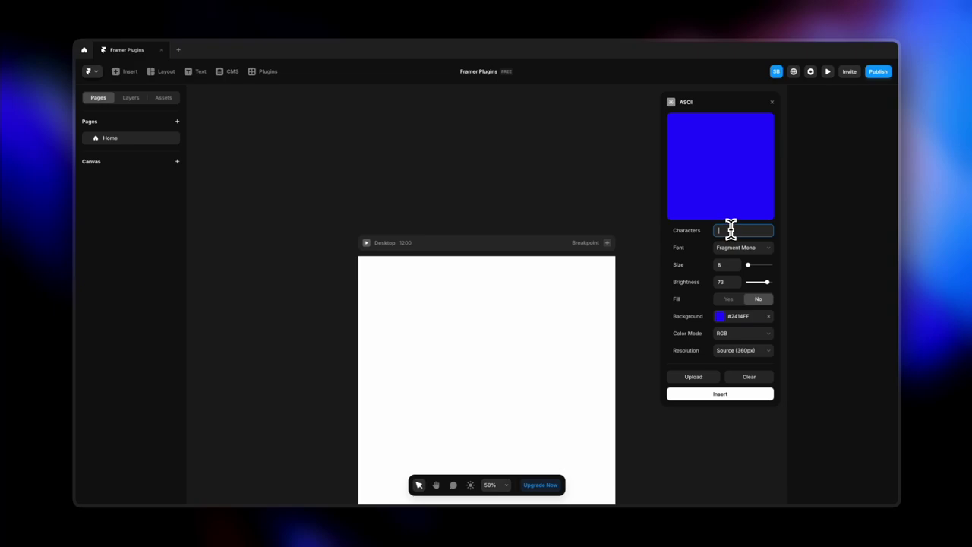
type("2")
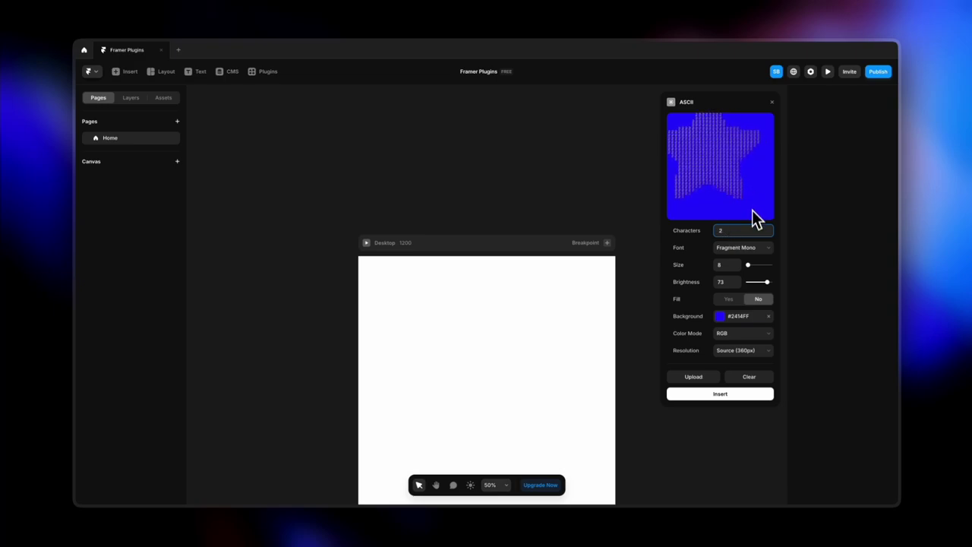
left_click(735, 397)
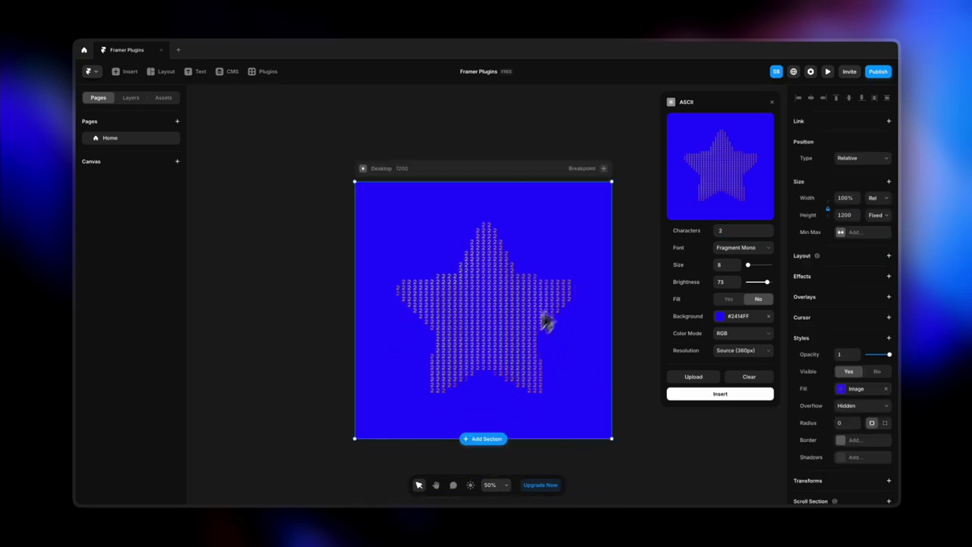
- Change the ASCII background to pink #DA2F8A and insert a second star below the blue one
left_click(722, 319)
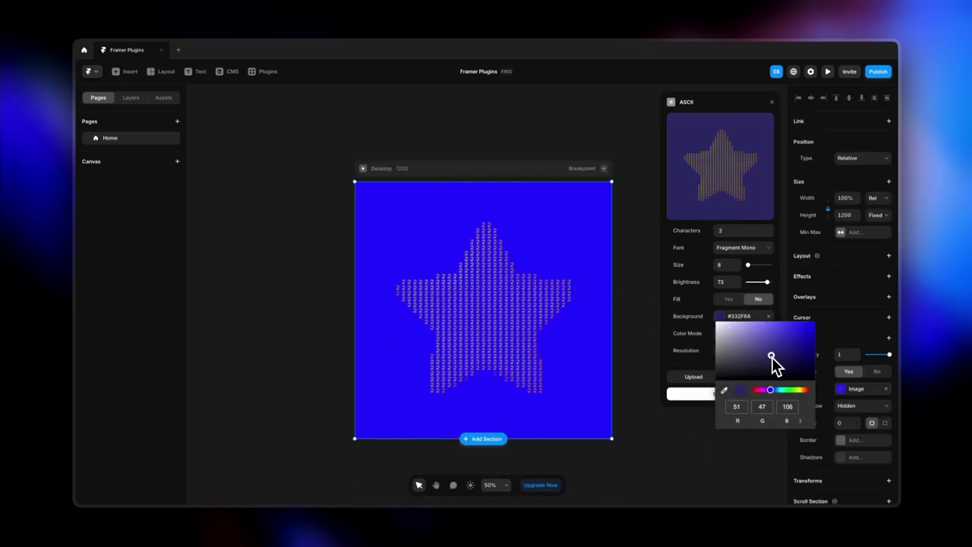
left_click_drag(773, 351, 793, 331)
left_click_drag(770, 391, 762, 391)
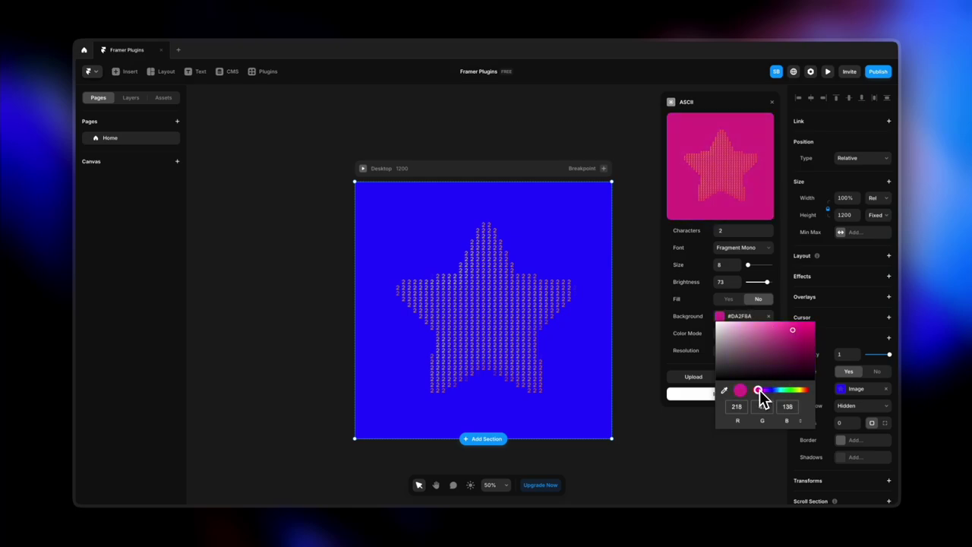
left_click(705, 395)
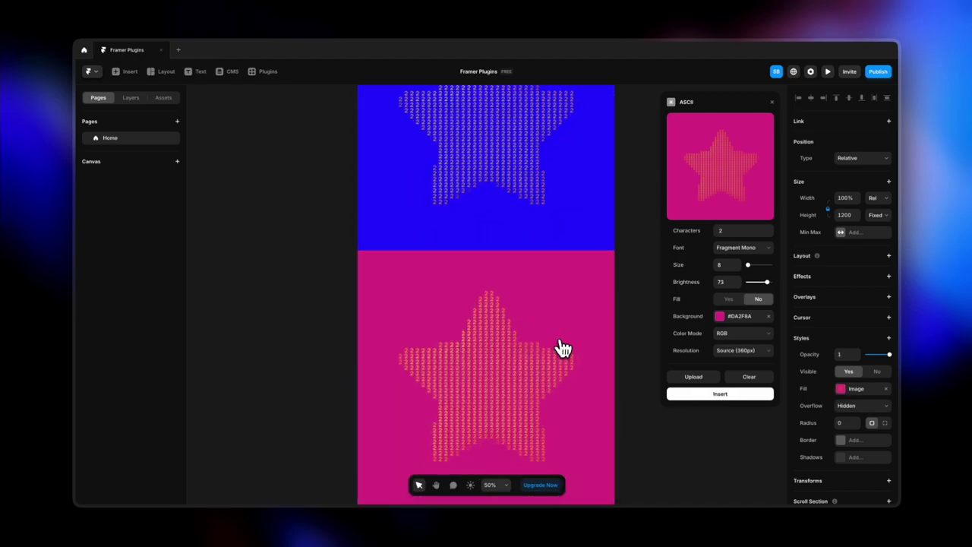
scroll(560, 347, "down", 3)
scroll(495, 292, "up", 6)
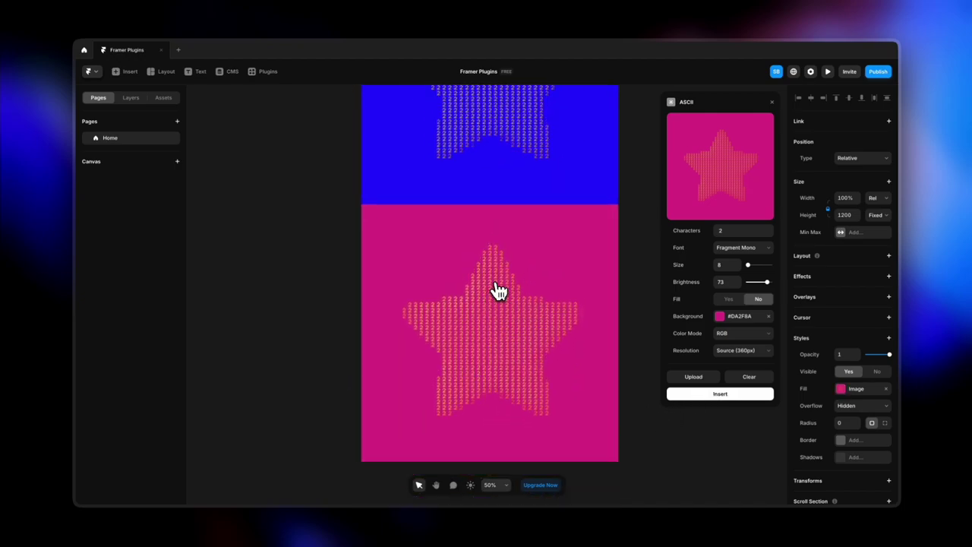
- Close the ASCII plugin and launch the Dither plugin with the pink star image selected
left_click(771, 103)
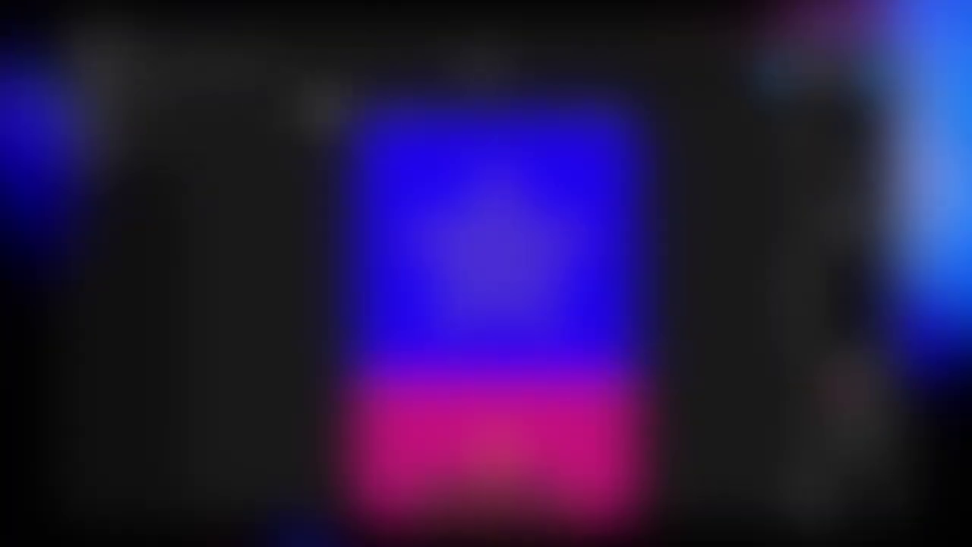
left_click(267, 71)
type("di")
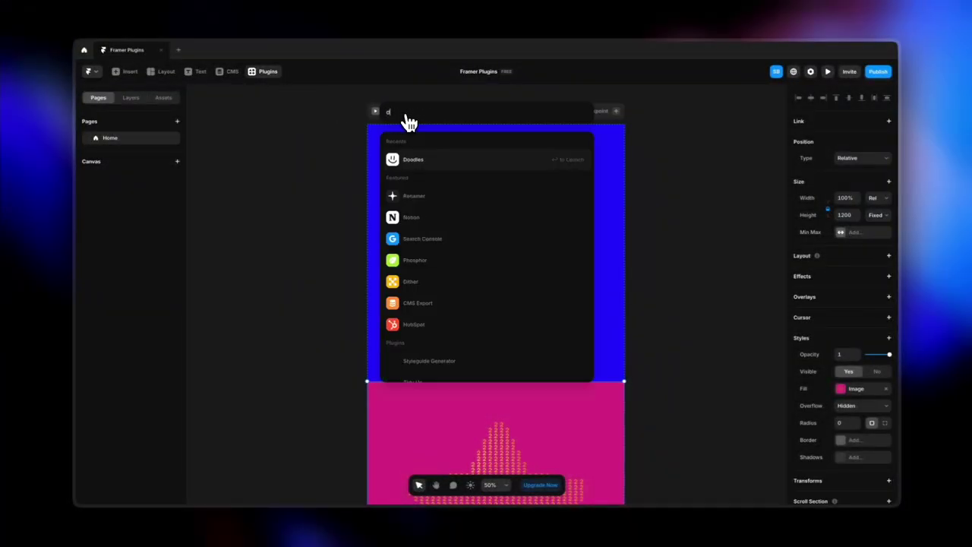
left_click(402, 161)
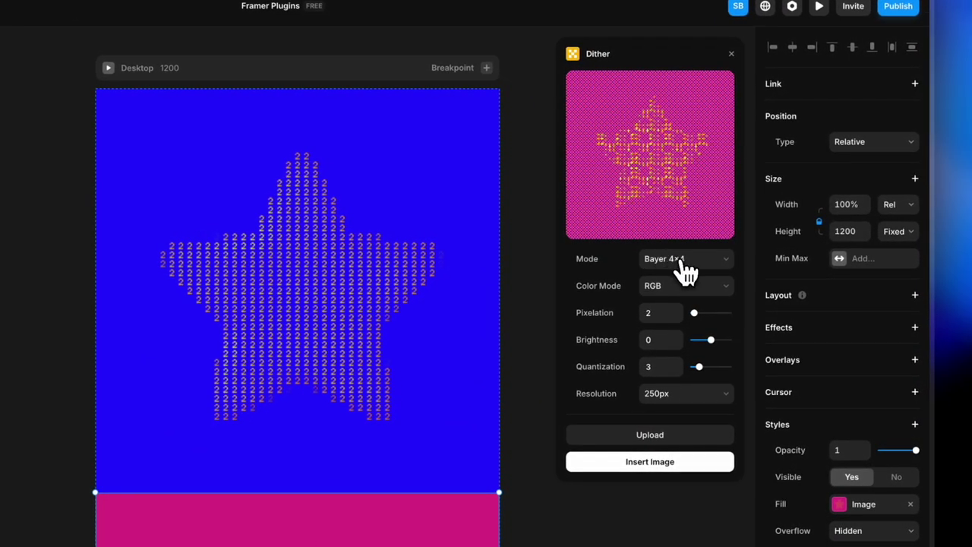
- Try the Line Horizontal 1x4 dither mode, then choose Dot Matrix 5x5 and set the pixelation to 1
left_click(679, 258)
left_click(687, 275)
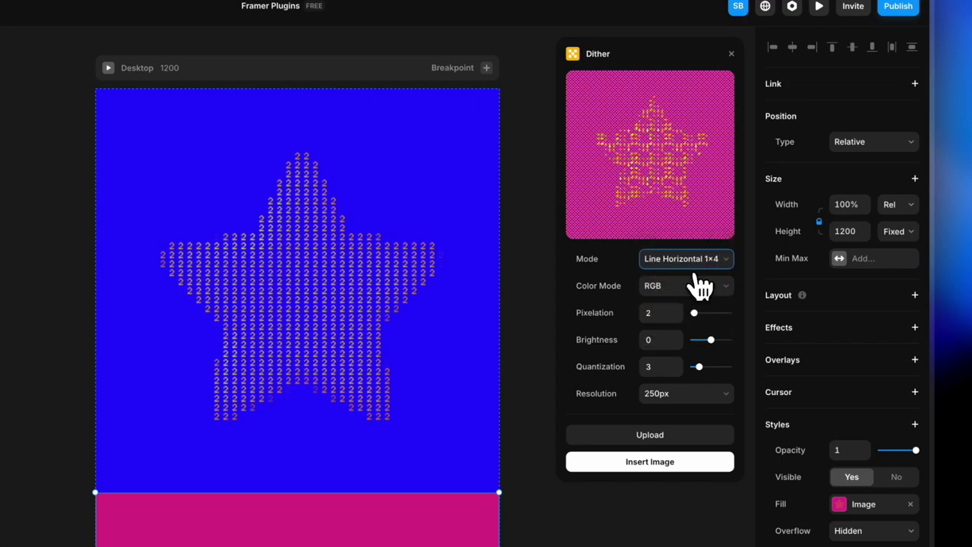
left_click(705, 262)
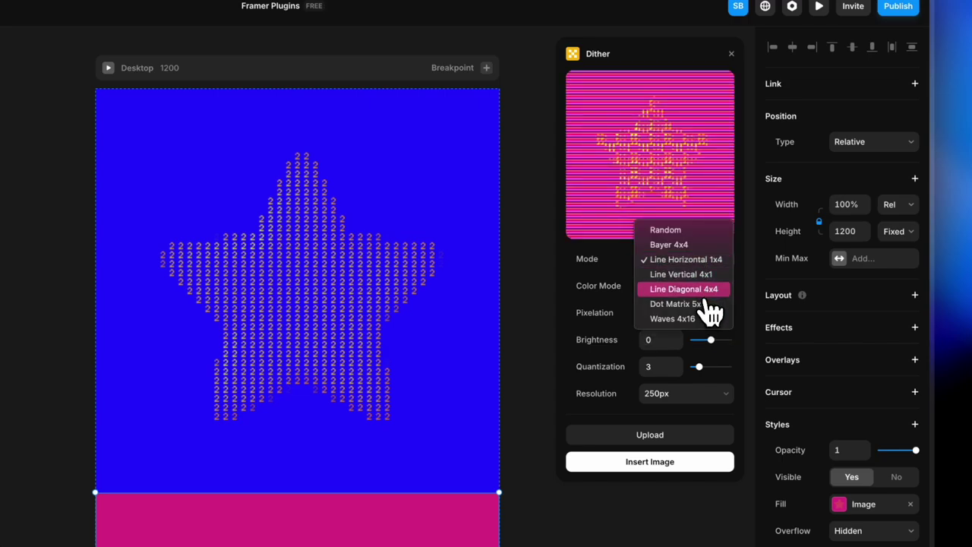
left_click(708, 306)
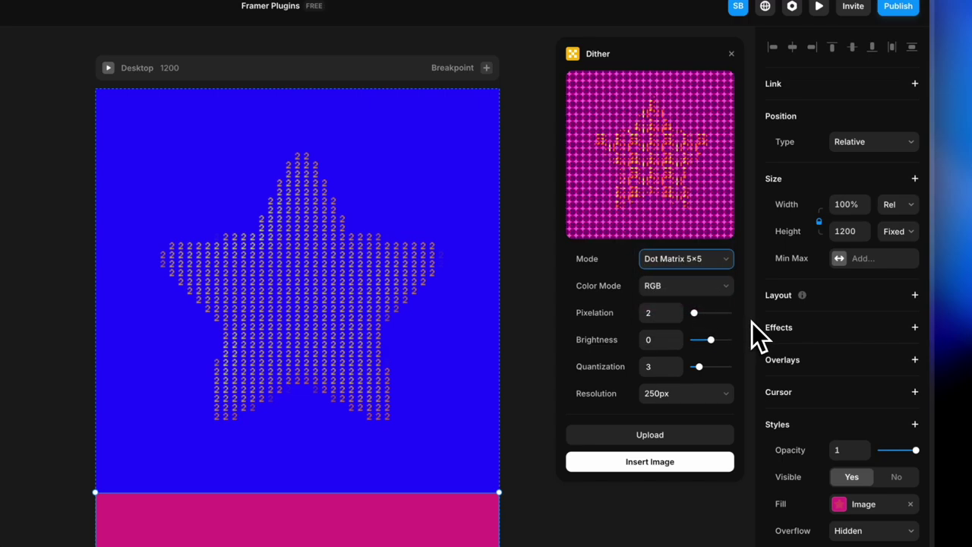
left_click_drag(699, 319, 647, 312)
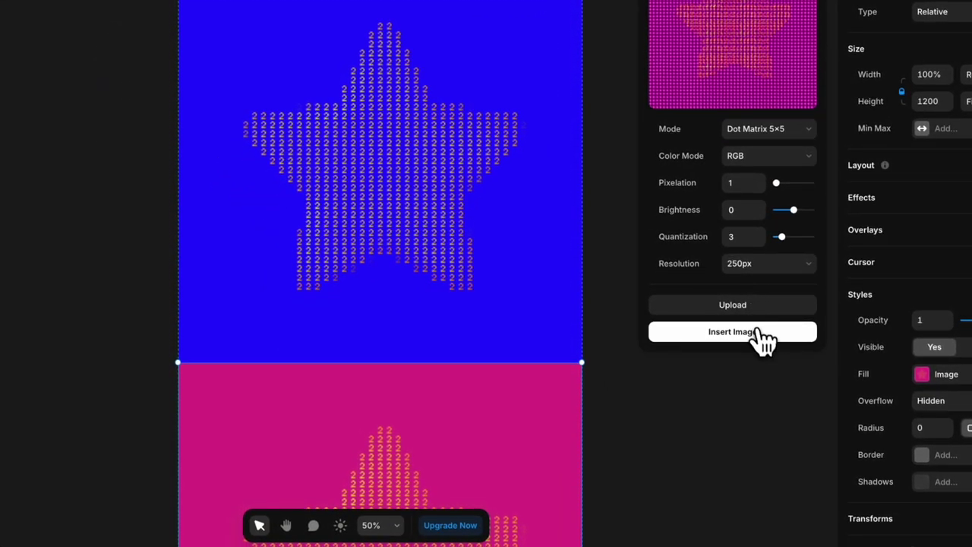
- Apply the dithered image to the pink star section and inspect it on the canvas
left_click(759, 333)
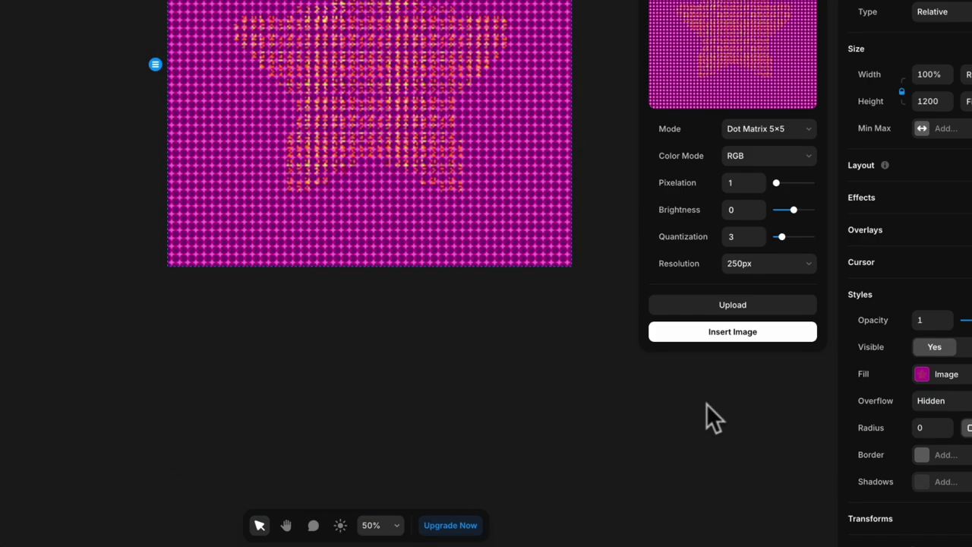
scroll(464, 228, "up", 5)
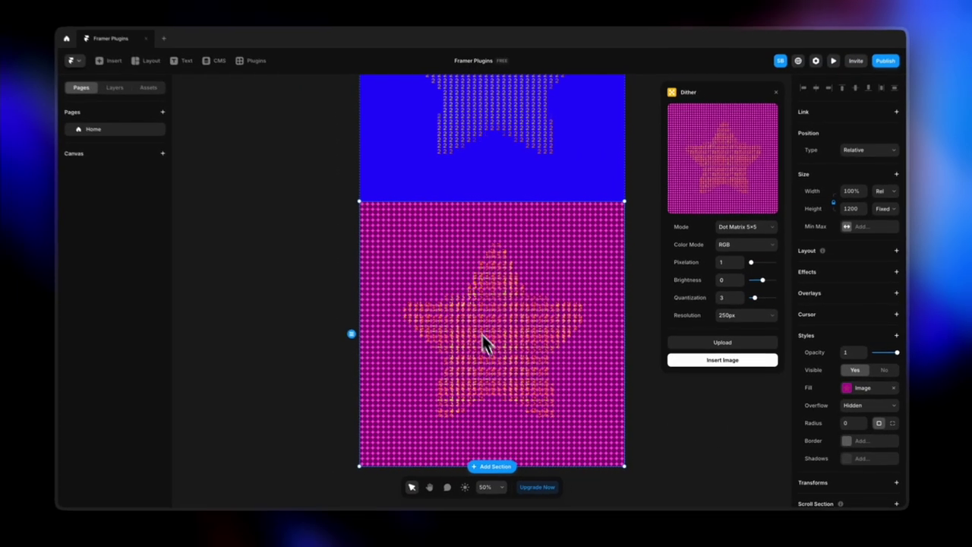
left_click(648, 306)
scroll(646, 307, "down", 3)
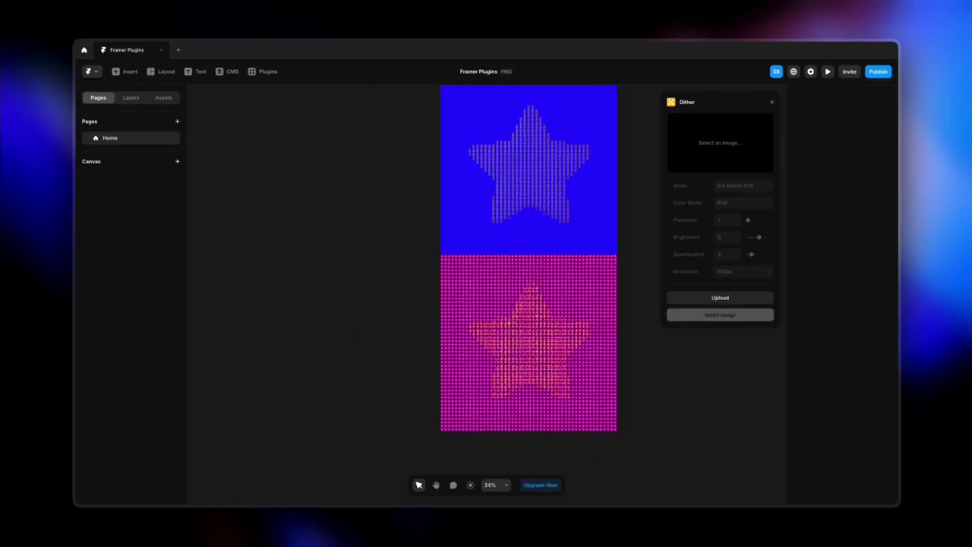
- Delete the star images from the Desktop page and close the Dither plugin
left_click(524, 350)
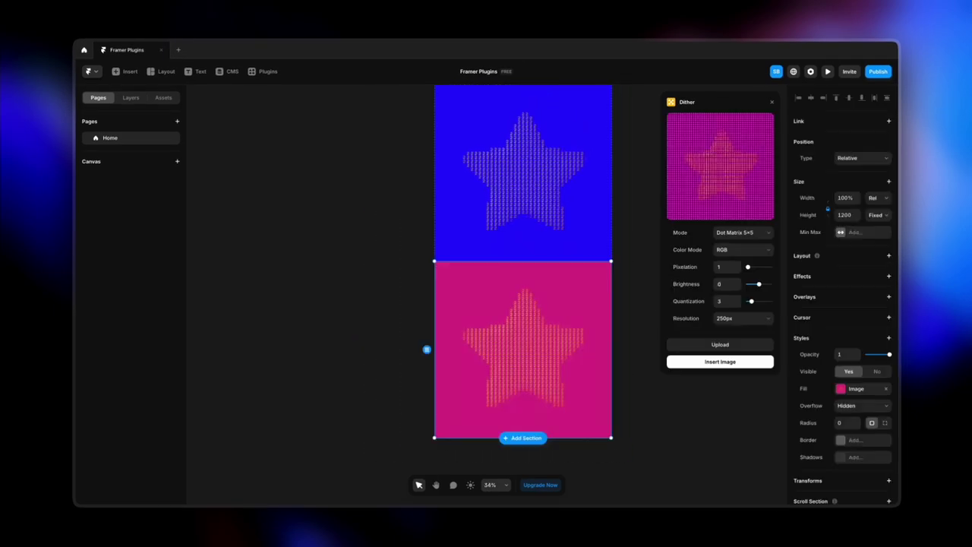
key("Delete")
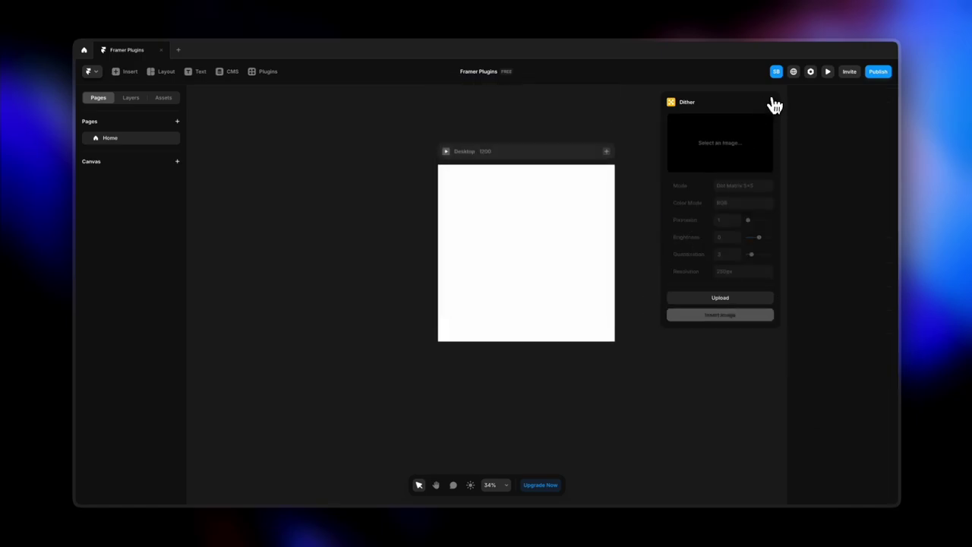
left_click(772, 102)
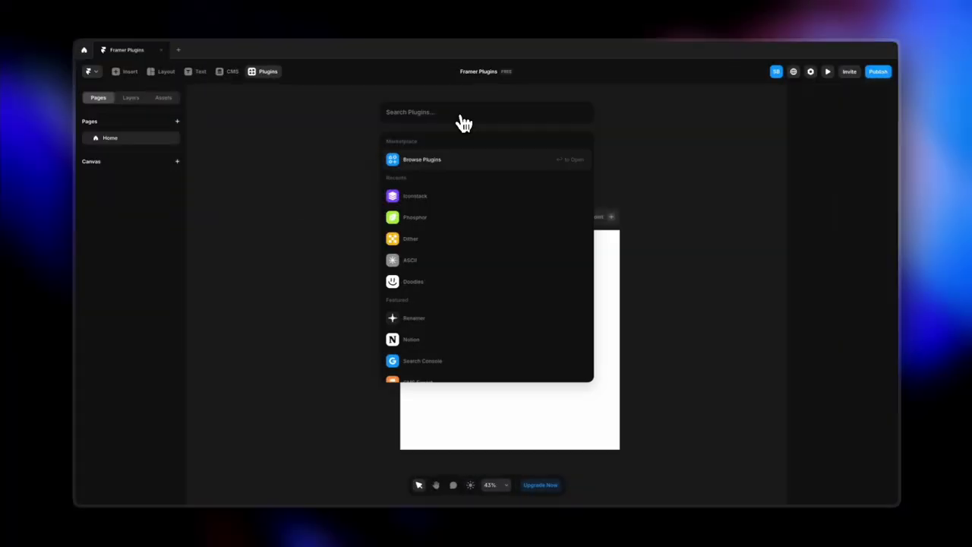
- Launch the Phosphor plugin and search its icon library for "email"
type("phos")
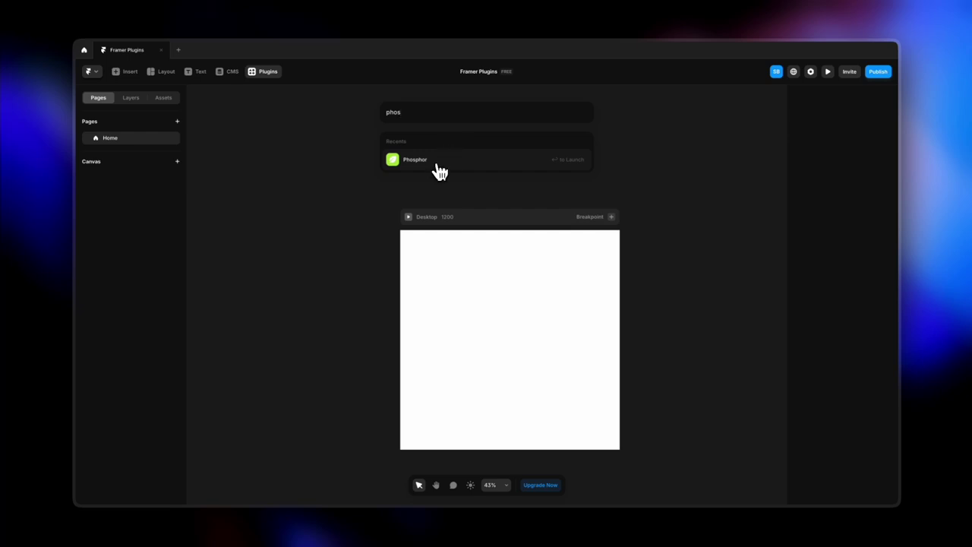
left_click(437, 161)
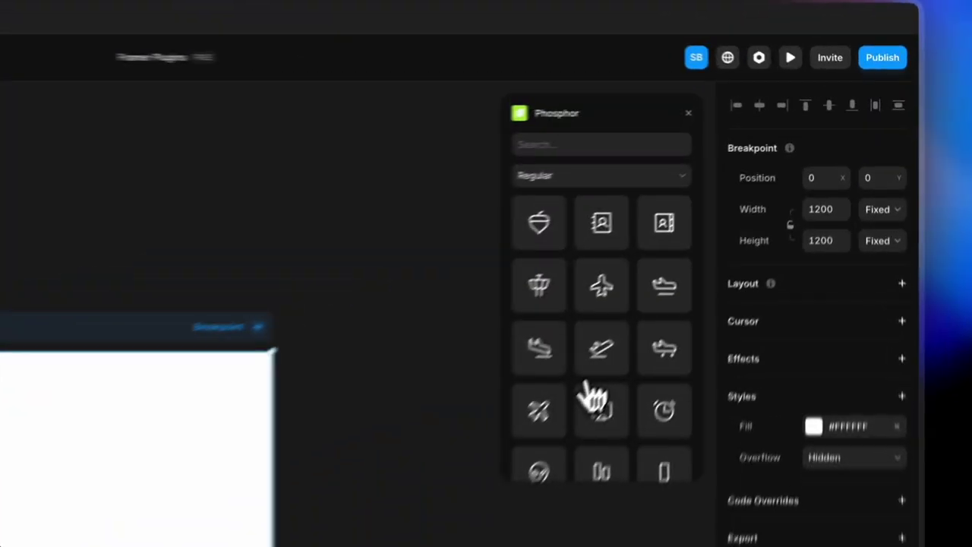
scroll(724, 251, "down", 3)
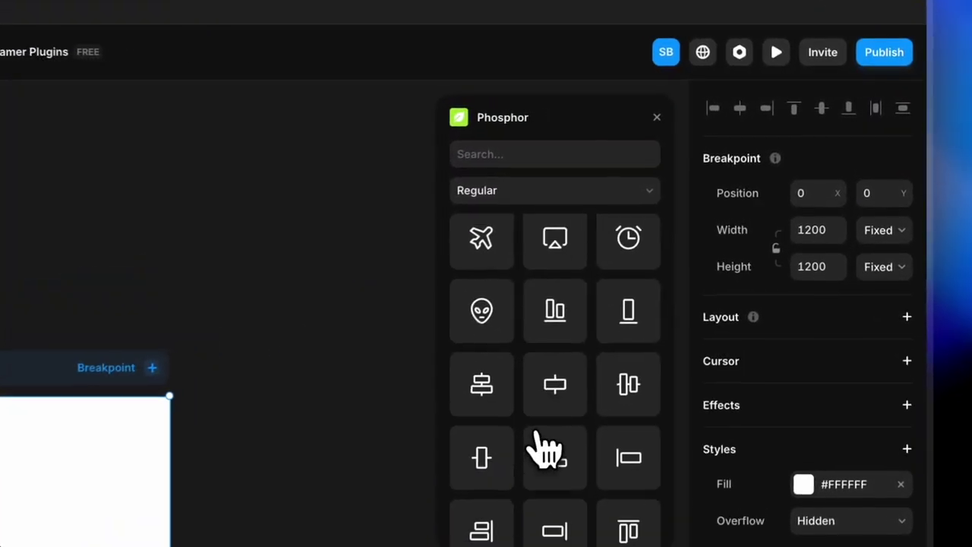
left_click(703, 119)
type("email")
scroll(592, 379, "down", 1)
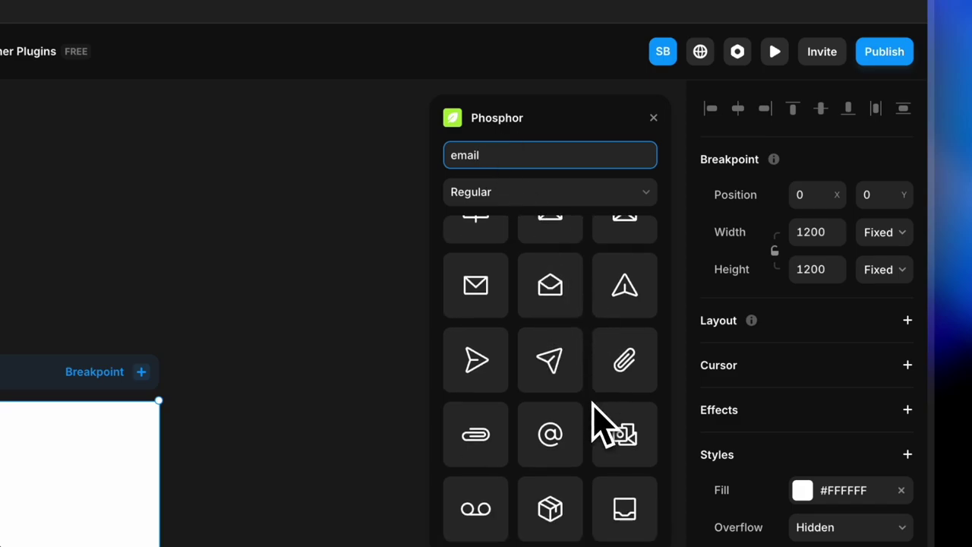
scroll(585, 372, "up", 1)
- Try the Bold icon weight in Phosphor, and settle on the Duotone style
left_click(581, 194)
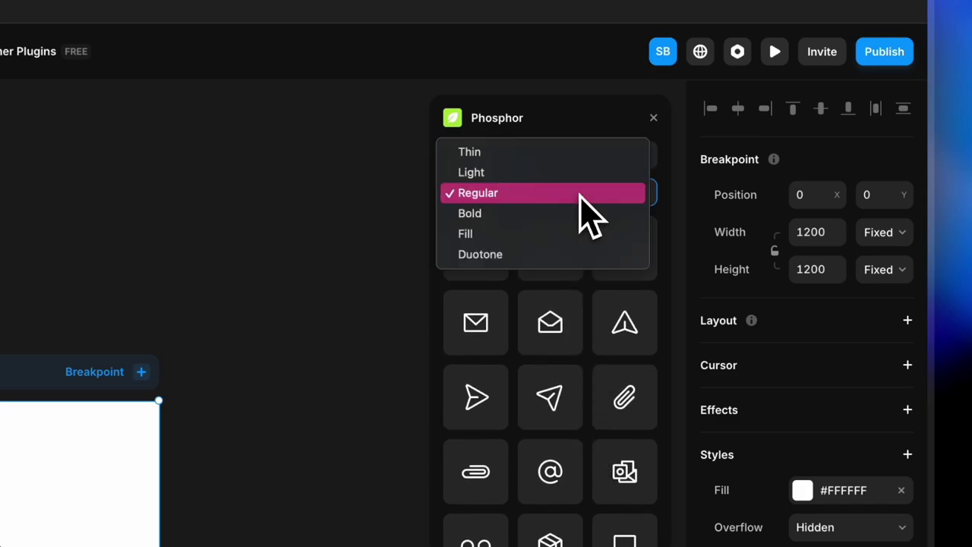
left_click(530, 214)
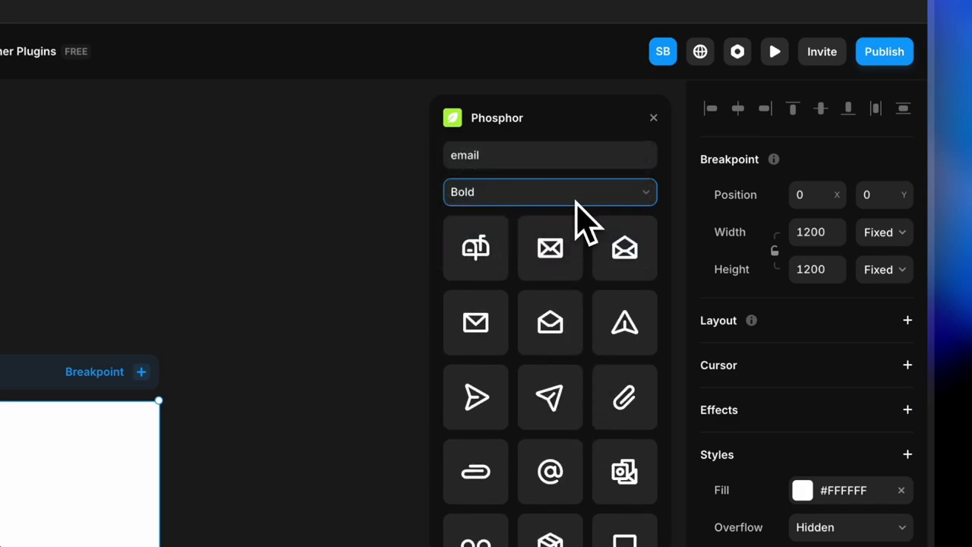
left_click(574, 199)
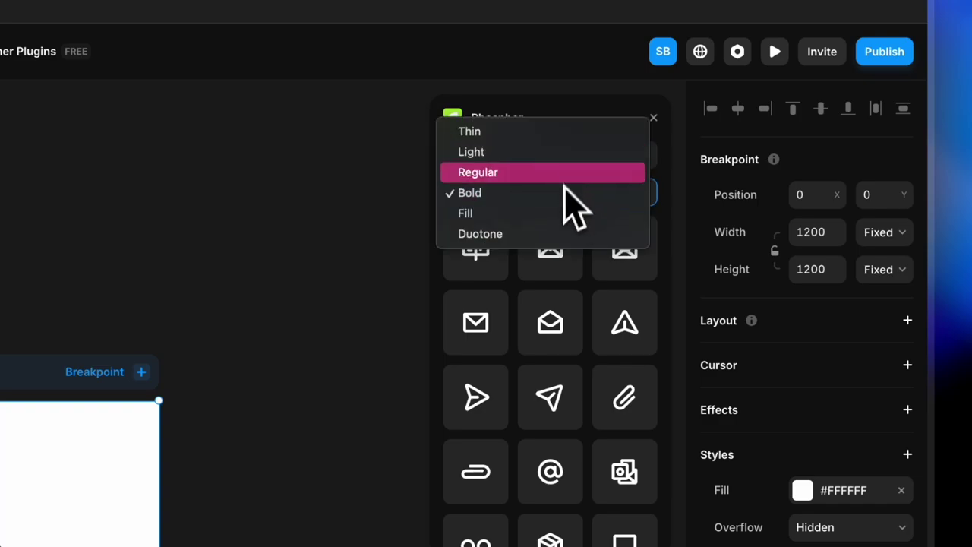
left_click(562, 234)
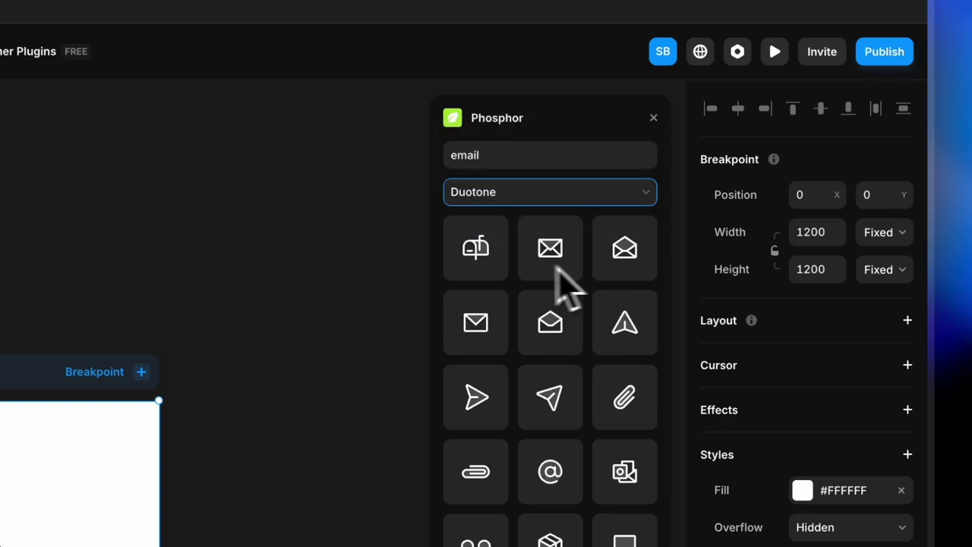
- Insert the duotone closed envelope icon with crossed lines on the Desktop page and enlarge it to about 186 by 186
left_click(557, 266)
left_click(559, 268)
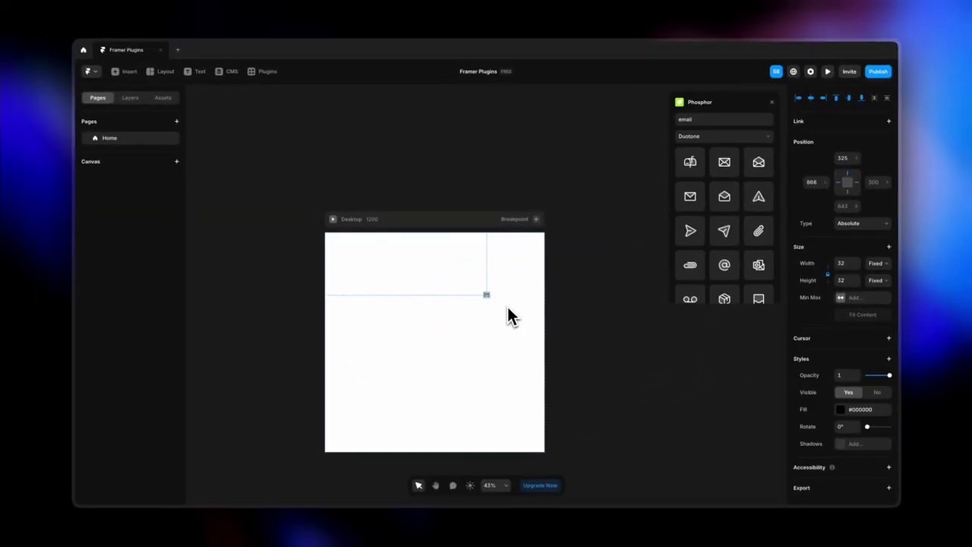
scroll(508, 308, "up", 5)
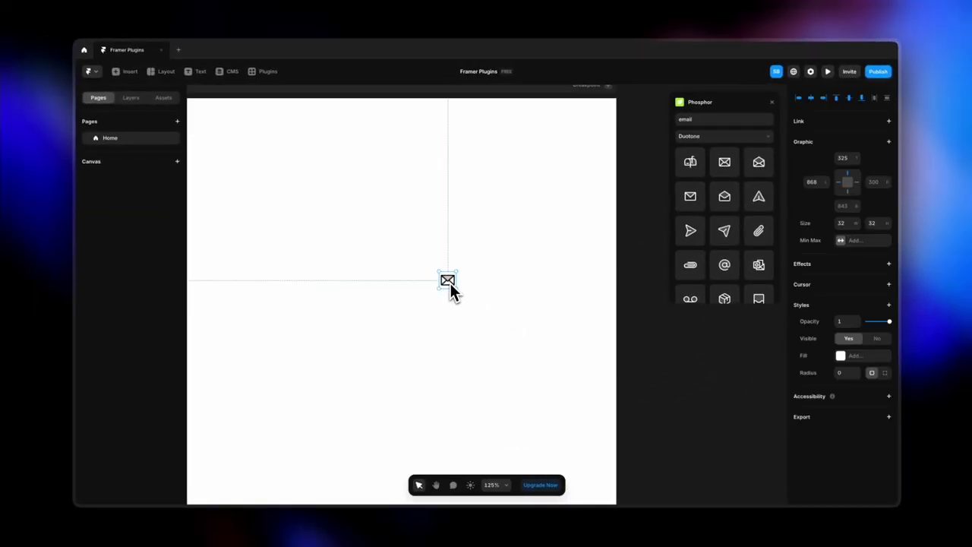
left_click_drag(393, 332, 366, 367)
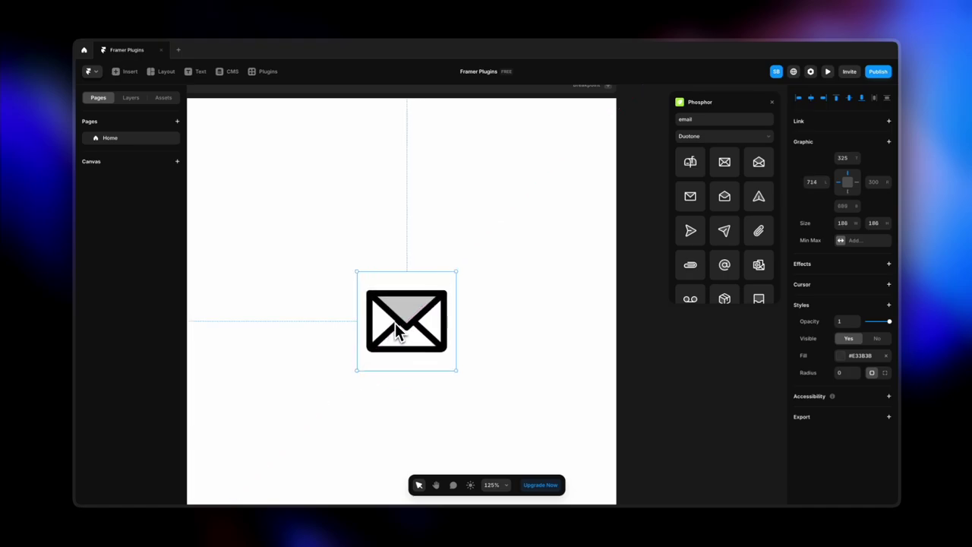
- Edit the envelope graphic and recolor its translucent flap shape to the blue fill #1D35CF
scroll(740, 273, "down", 1)
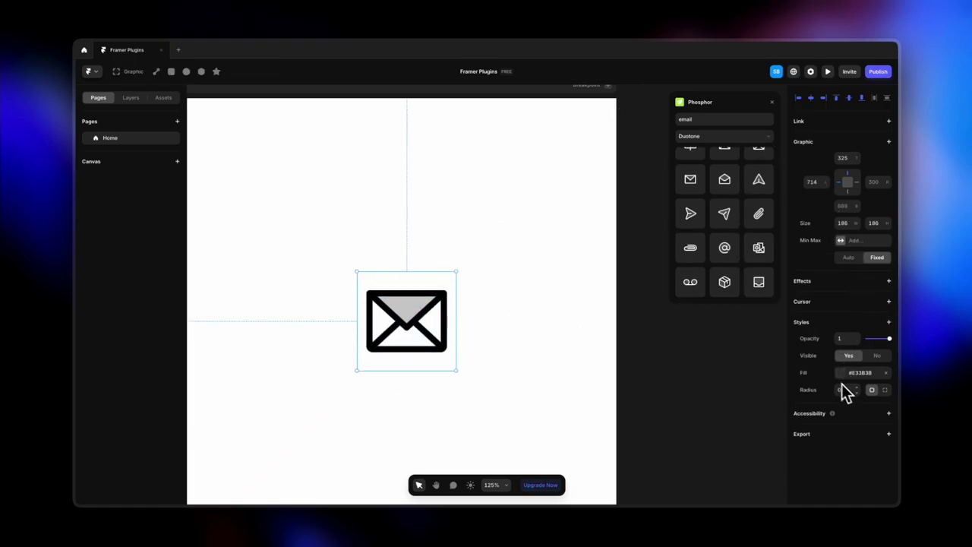
key("Return")
left_click(841, 272)
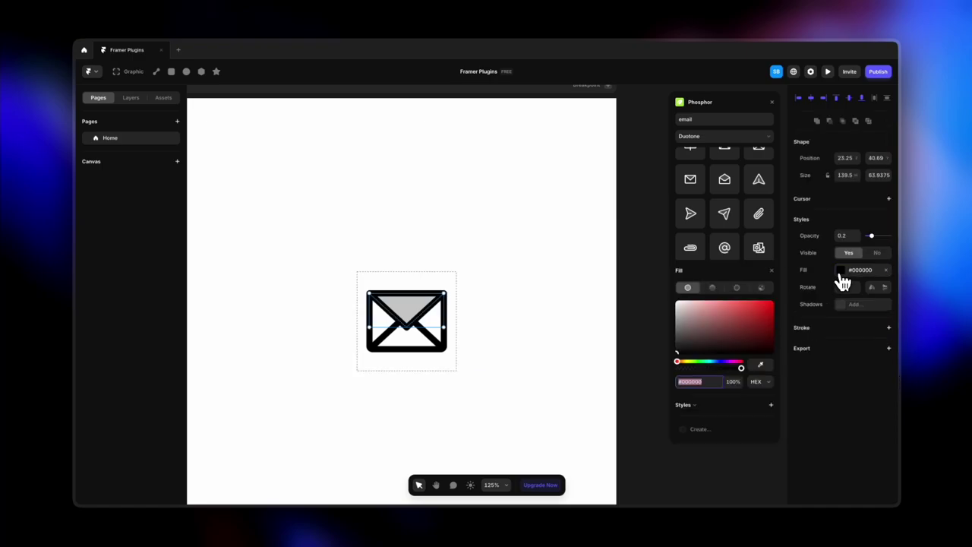
left_click(719, 362)
left_click(741, 328)
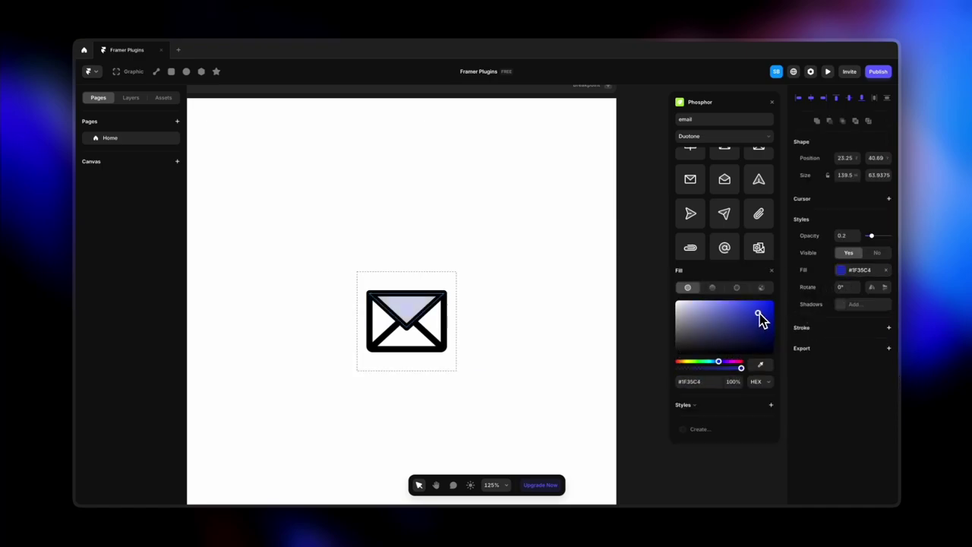
left_click(772, 274)
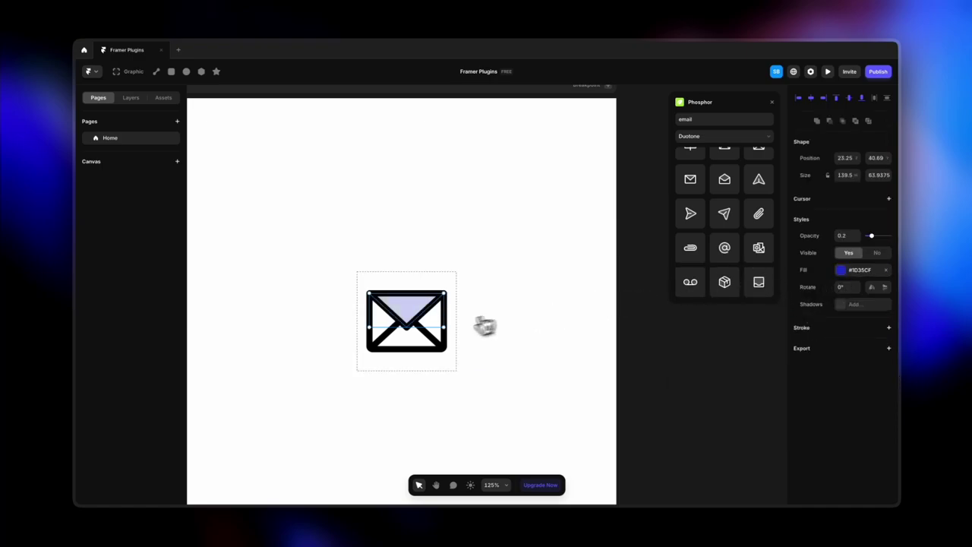
- Recolor the envelope's black outline shape to the blue fill #2744D6 and leave graphic editing
left_click(439, 347)
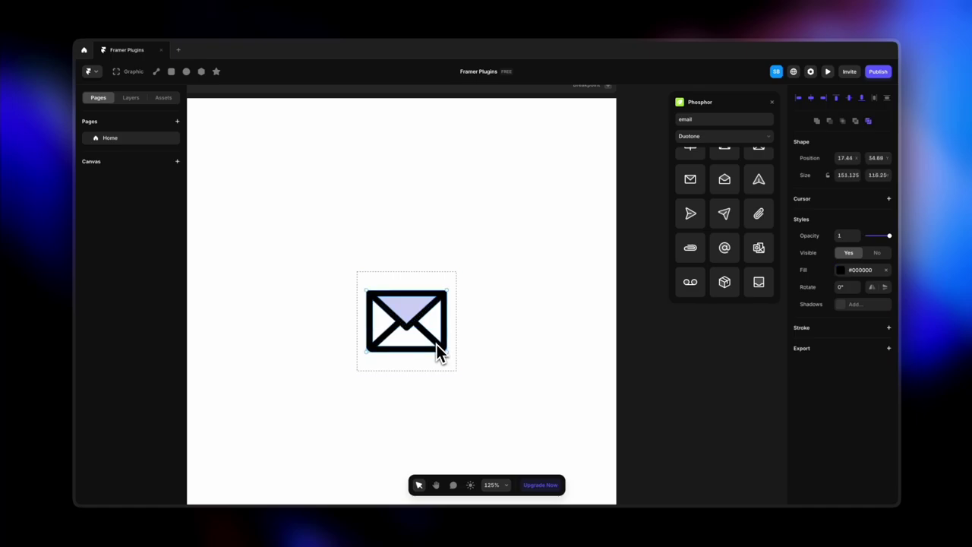
left_click(841, 272)
left_click(720, 362)
left_click_drag(743, 340, 756, 311)
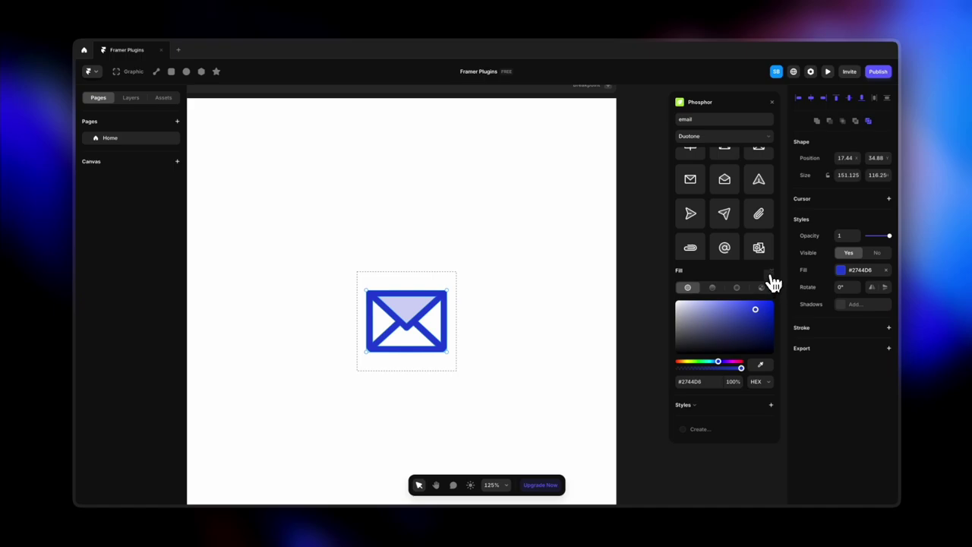
left_click(691, 419)
scroll(691, 419, "down", 5)
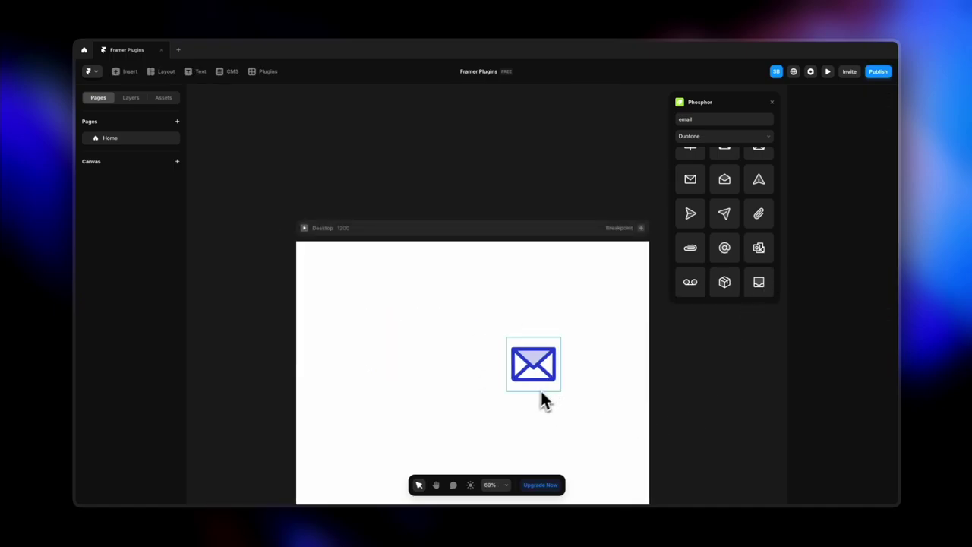
scroll(540, 395, "down", 2)
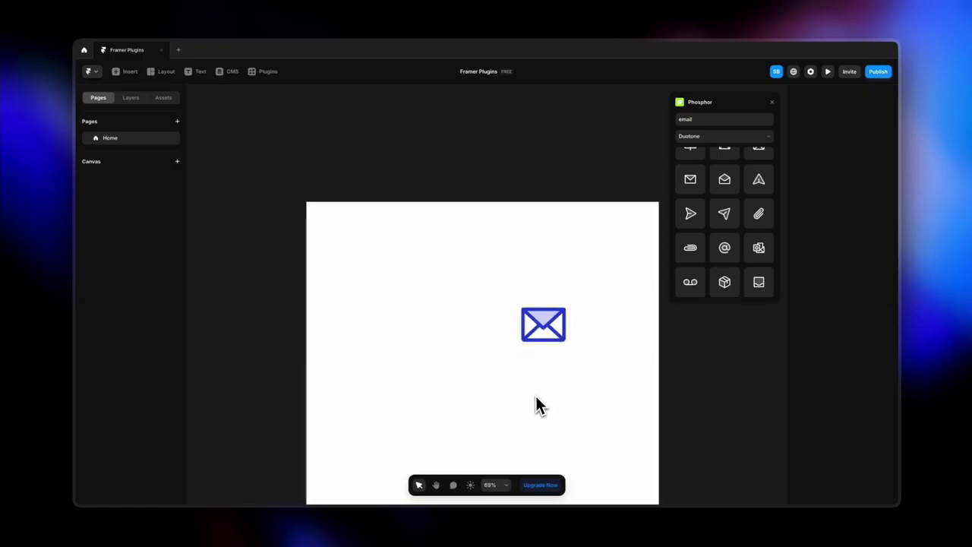
- Close the Phosphor plugin and launch the Iconstack plugin
left_click(773, 103)
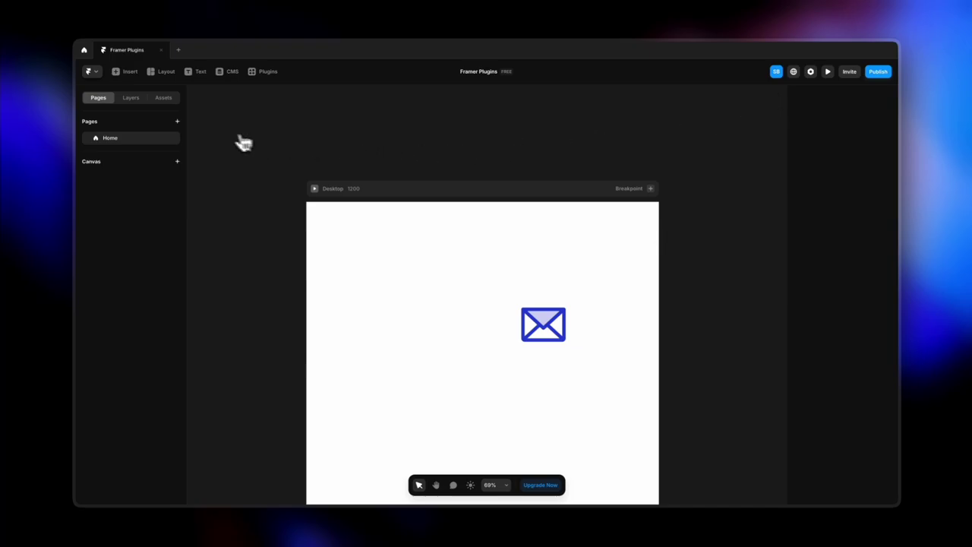
left_click(268, 71)
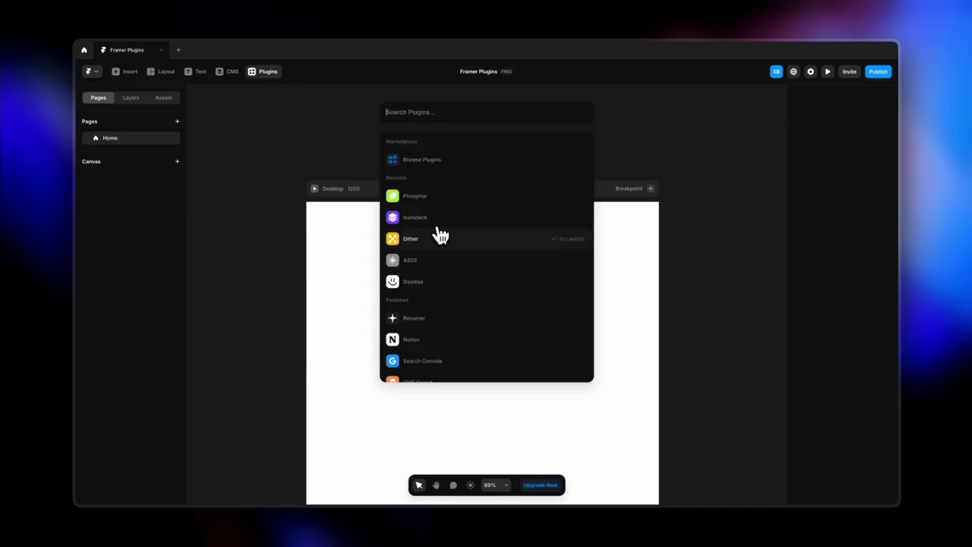
left_click(441, 233)
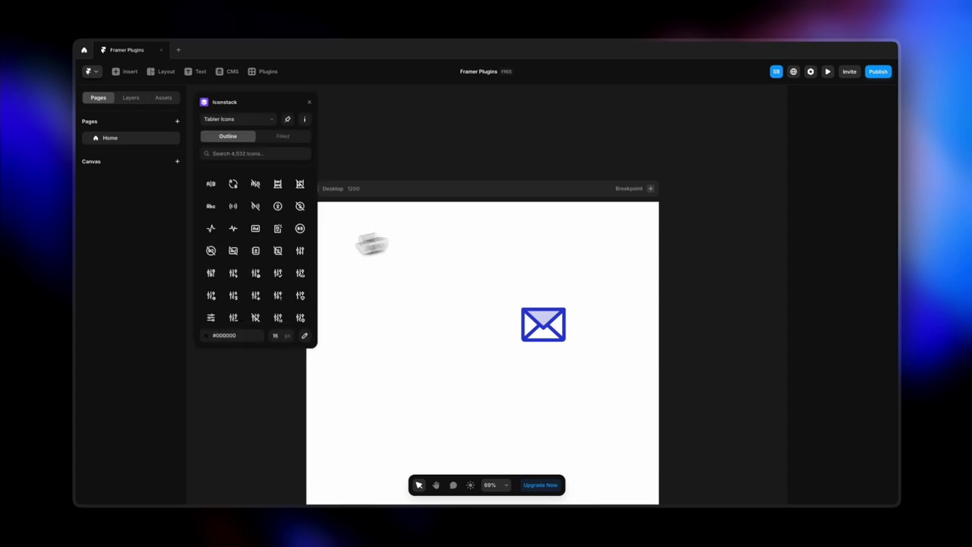
- Set Iconstack's custom icon color to blue #006EFF in its customization settings
left_click(235, 338)
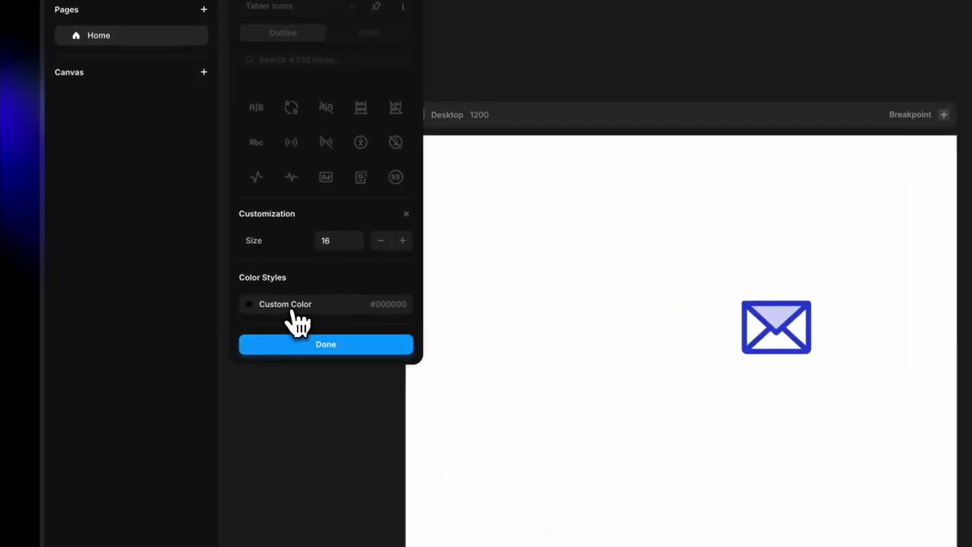
left_click(335, 311)
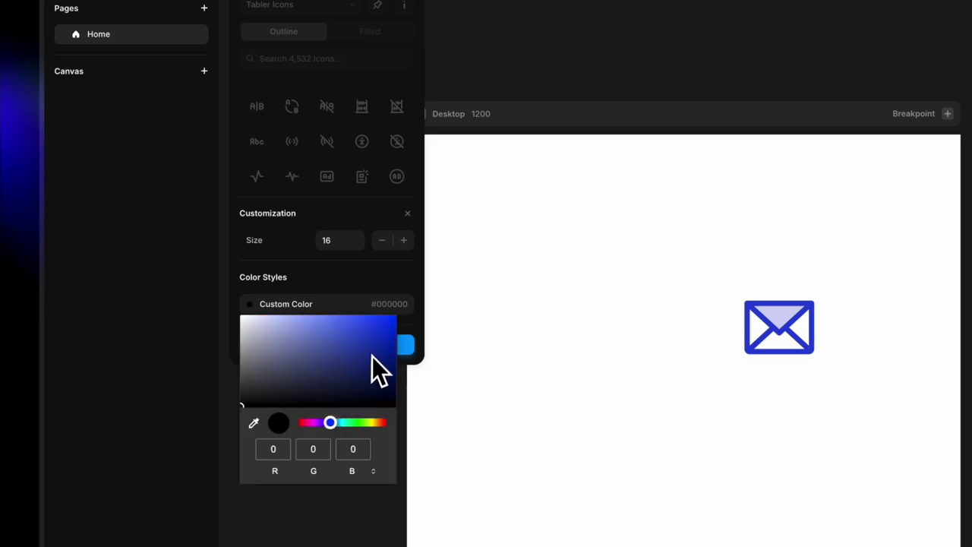
left_click_drag(339, 422, 336, 426)
left_click_drag(372, 354, 404, 322)
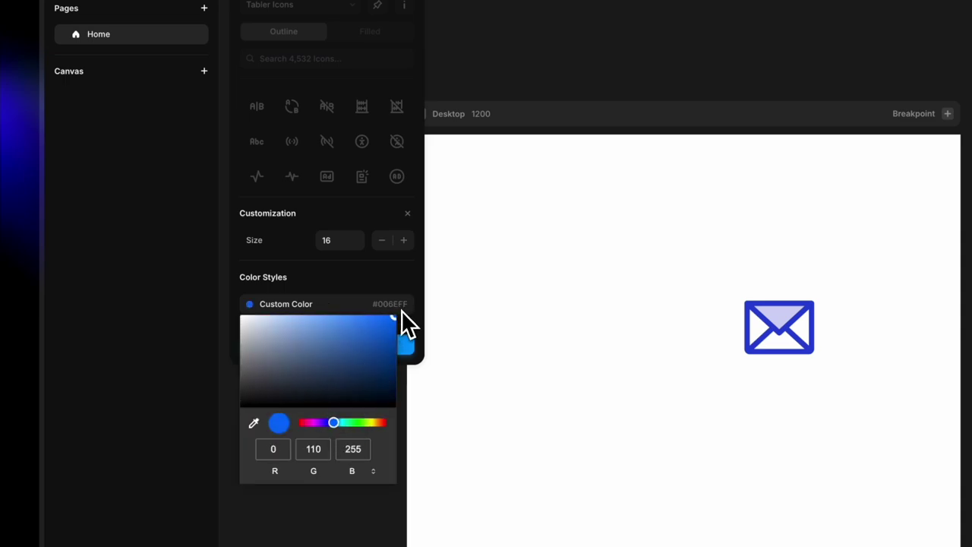
left_click(373, 289)
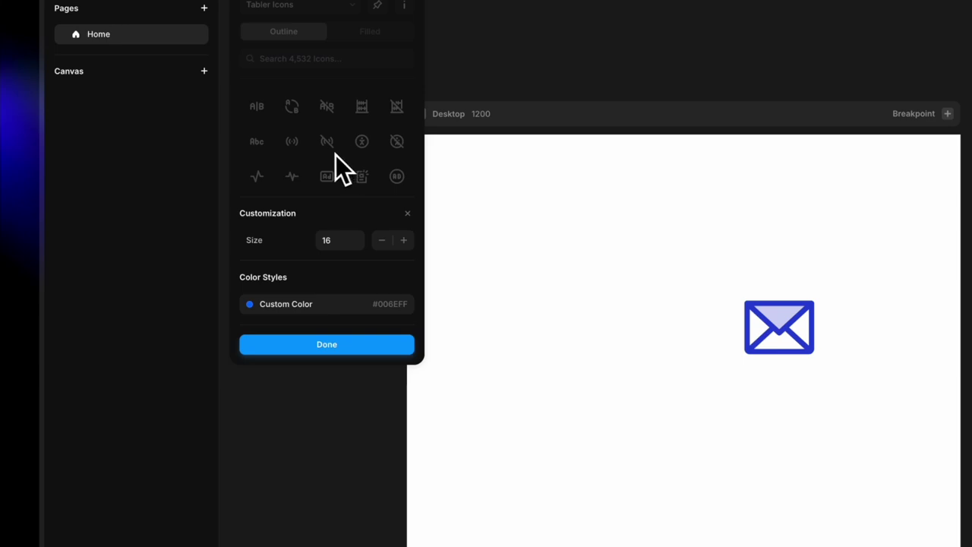
left_click(407, 214)
- Switch Tabler Icons to the filled style and insert the align-box-bottom-right-filled icon on the Desktop page
scroll(302, 312, "down", 4)
scroll(327, 273, "down", 2)
scroll(360, 296, "down", 10)
scroll(354, 292, "down", 3)
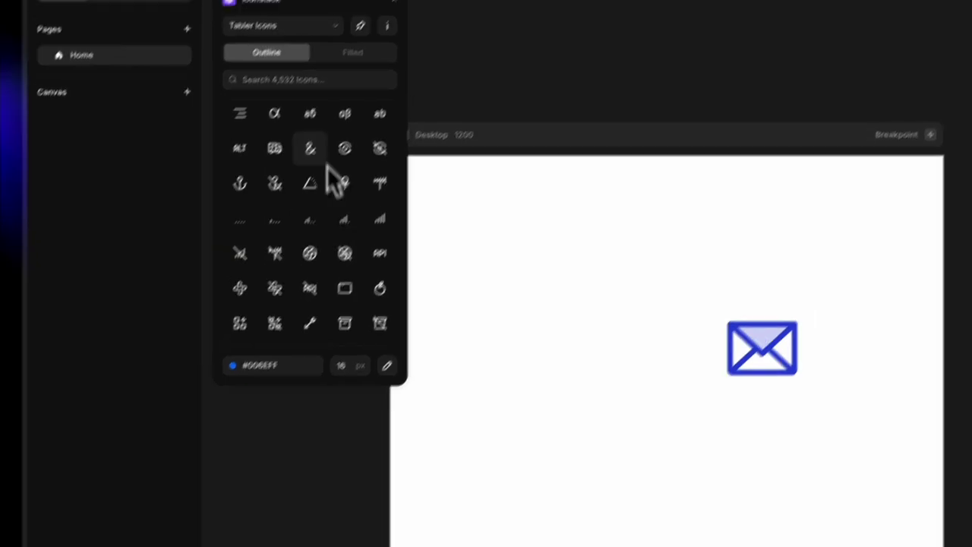
left_click(325, 114)
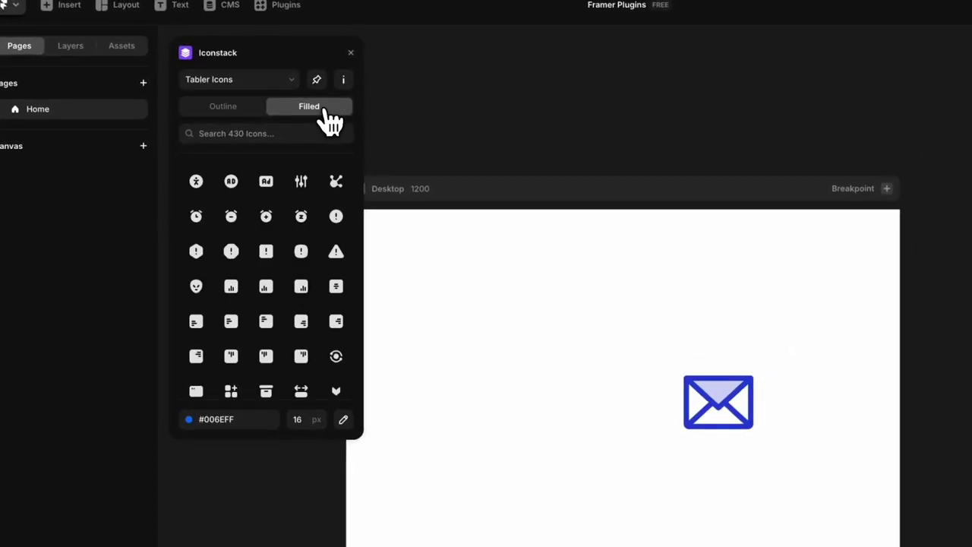
left_click(304, 293)
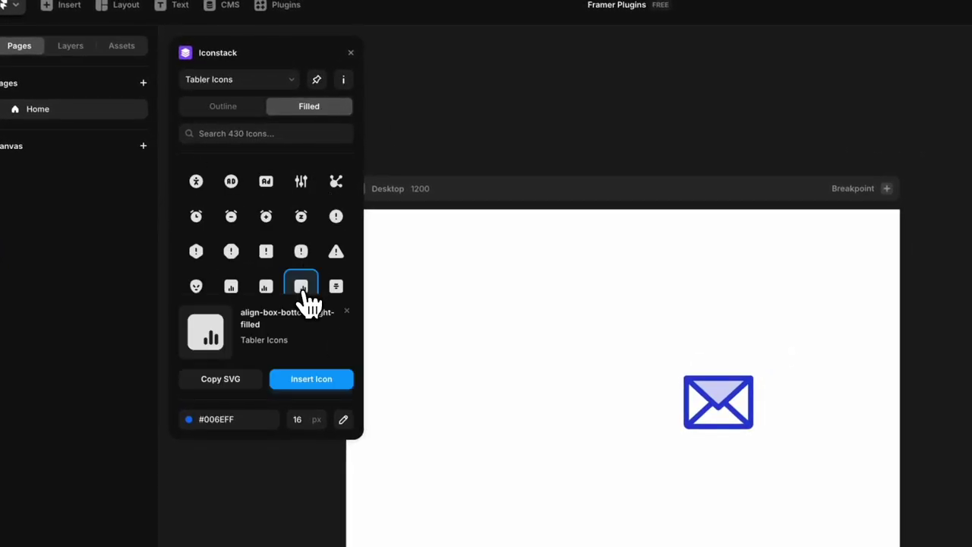
left_click(319, 381)
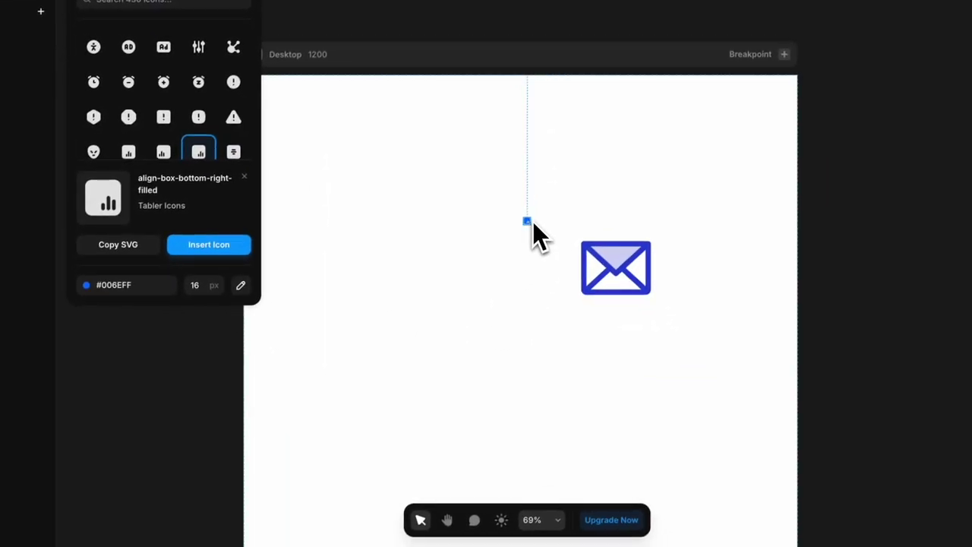
- Enlarge the inserted bar chart icon to roughly the size of the envelope icon beside it
scroll(532, 223, "up", 5)
left_click_drag(513, 240, 341, 451)
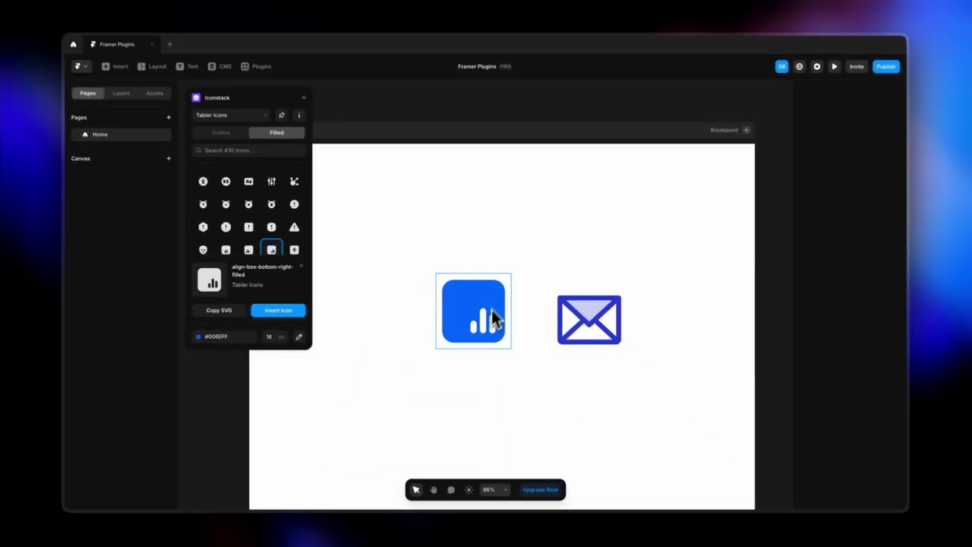
scroll(582, 271, "down", 4)
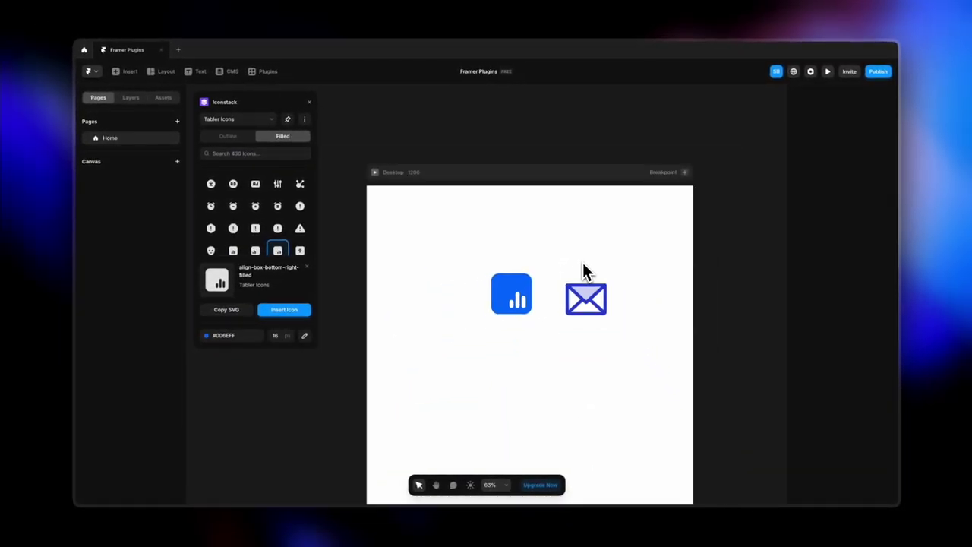
- Delete both icons from the Desktop page and close Iconstack to return to the plugin list
left_click_drag(597, 338, 617, 343)
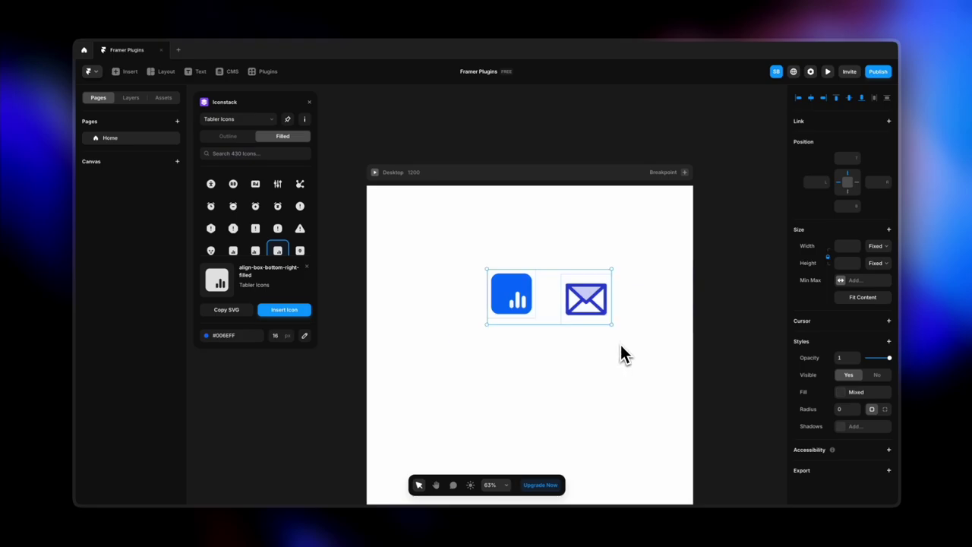
key("Delete")
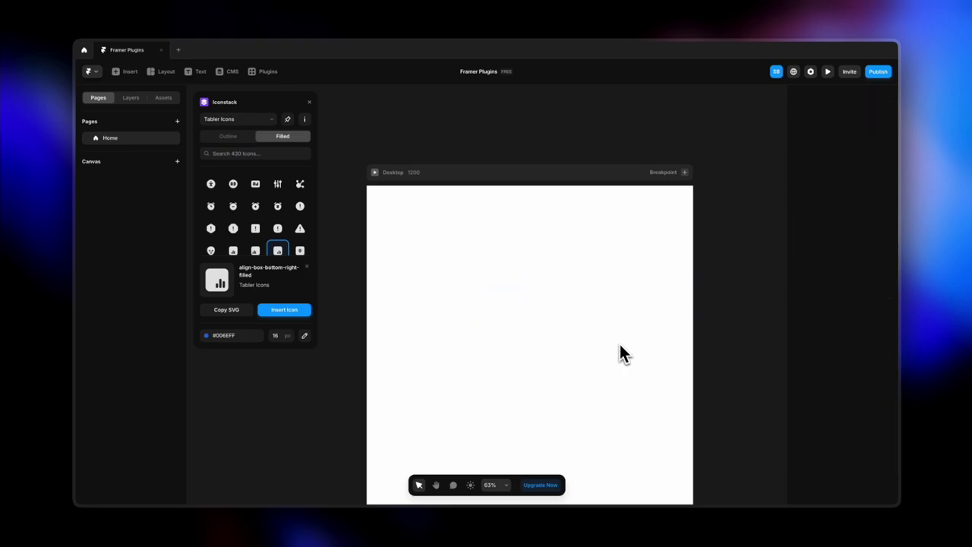
left_click(311, 101)
left_click(267, 71)
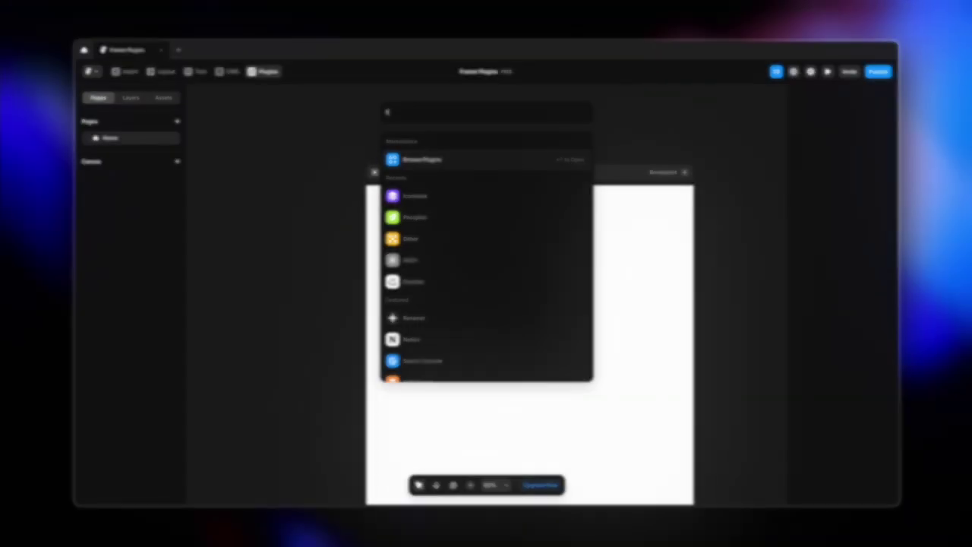
- Launch the Tidy Up plugin and scatter four frames of about 191 × 117 px on the canvas beside the Desktop page
type("tidy")
left_click(420, 161)
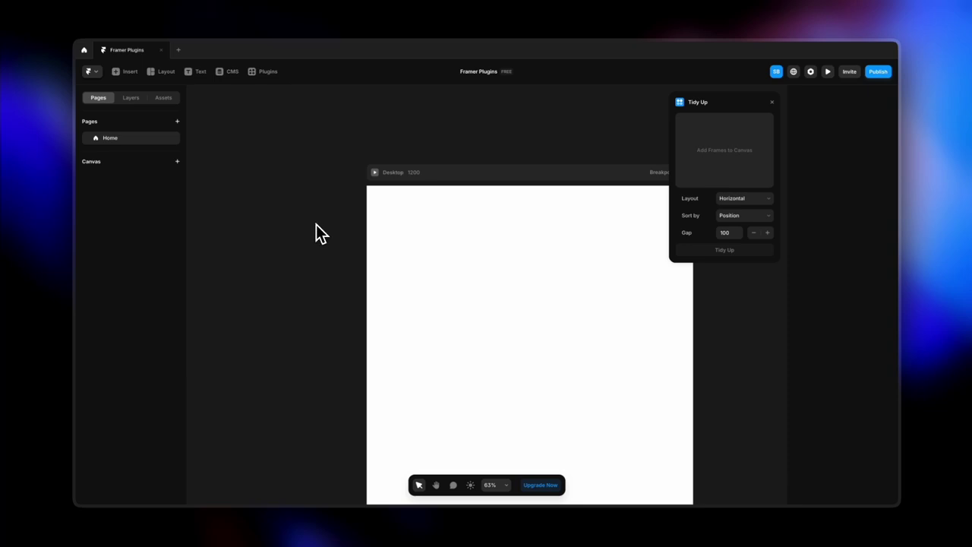
scroll(316, 224, "left", 5)
left_click_drag(252, 210, 305, 242)
key("ctrl+d")
key("ctrl+d")
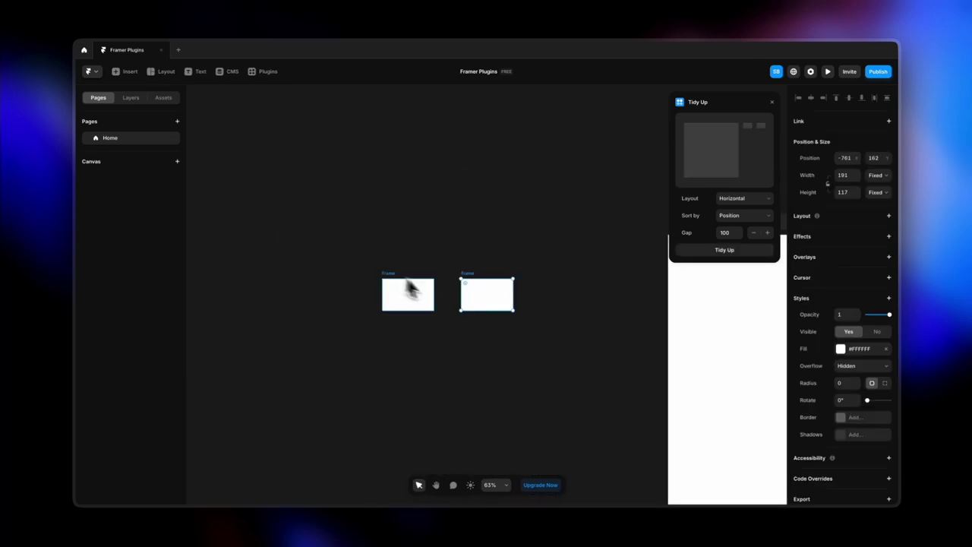
left_click_drag(464, 294, 354, 386)
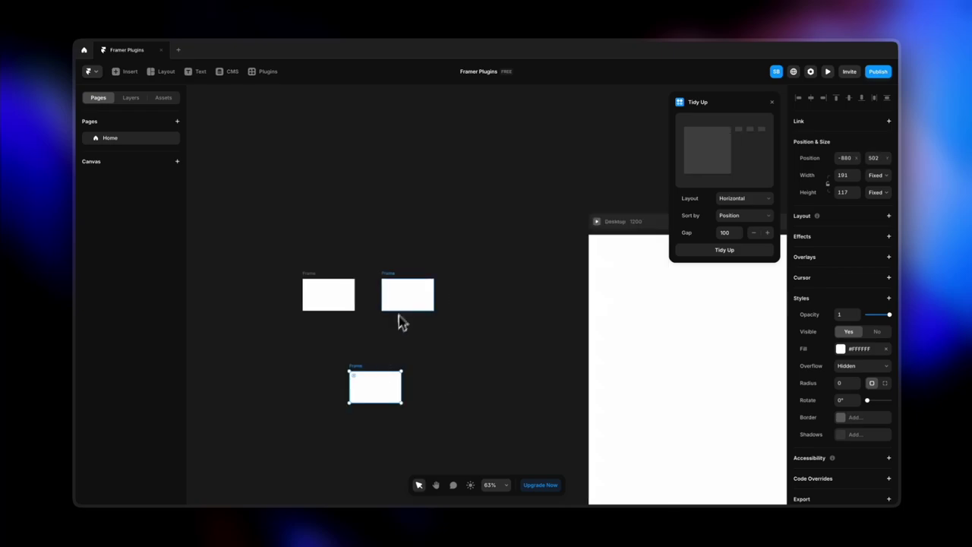
left_click_drag(405, 310, 501, 389)
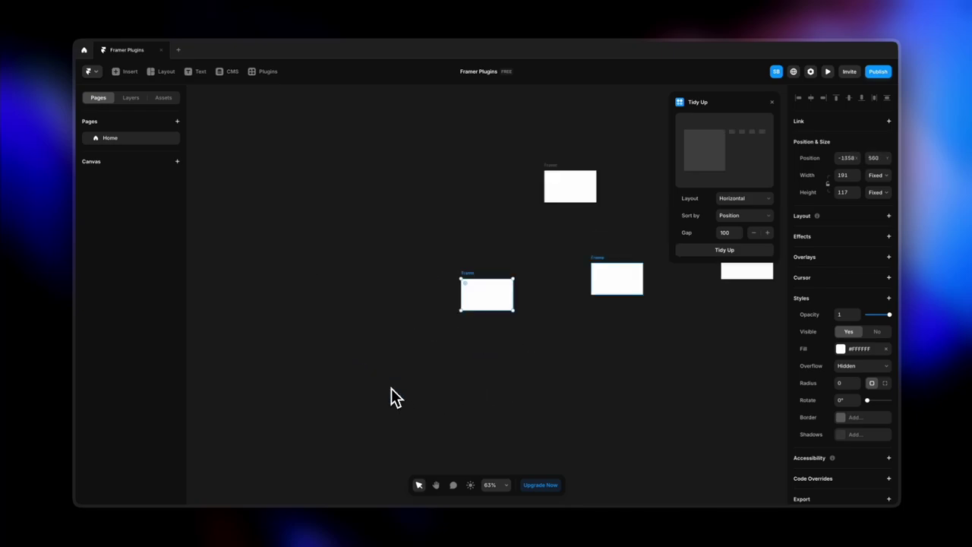
- Arrange the four scattered frames with Tidy Up in a horizontal layout, sorted by position with a gap of 100
scroll(528, 270, "down", 3)
scroll(509, 311, "right", 3)
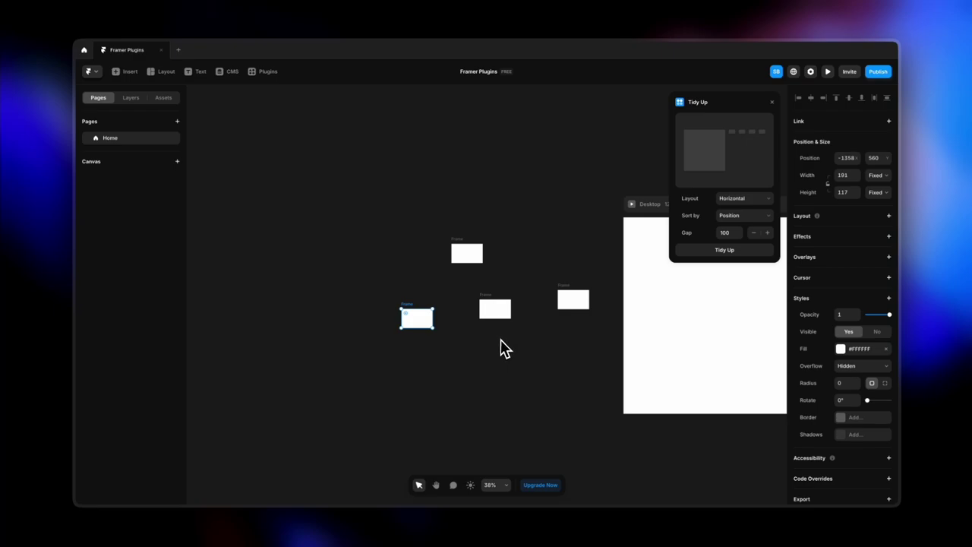
left_click(501, 347)
scroll(516, 327, "right", 2)
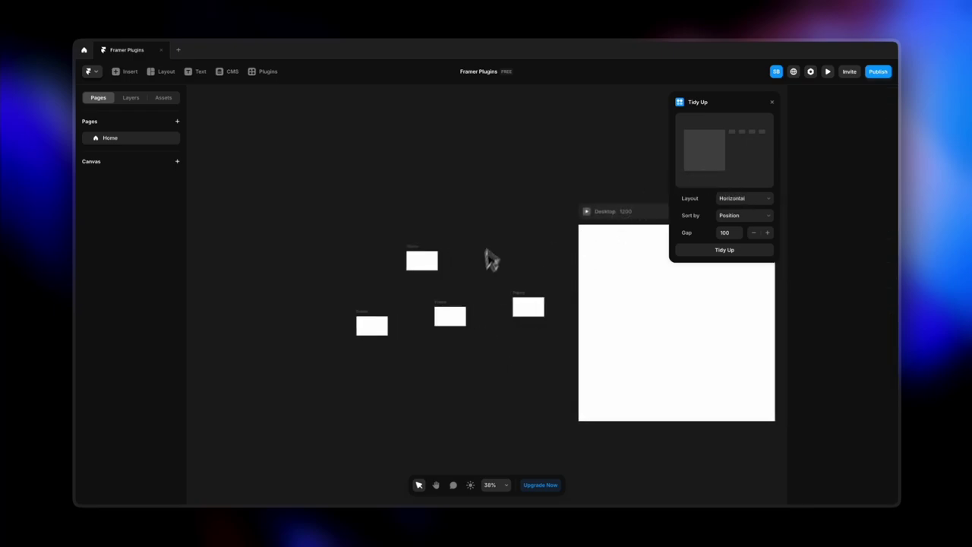
left_click(732, 255)
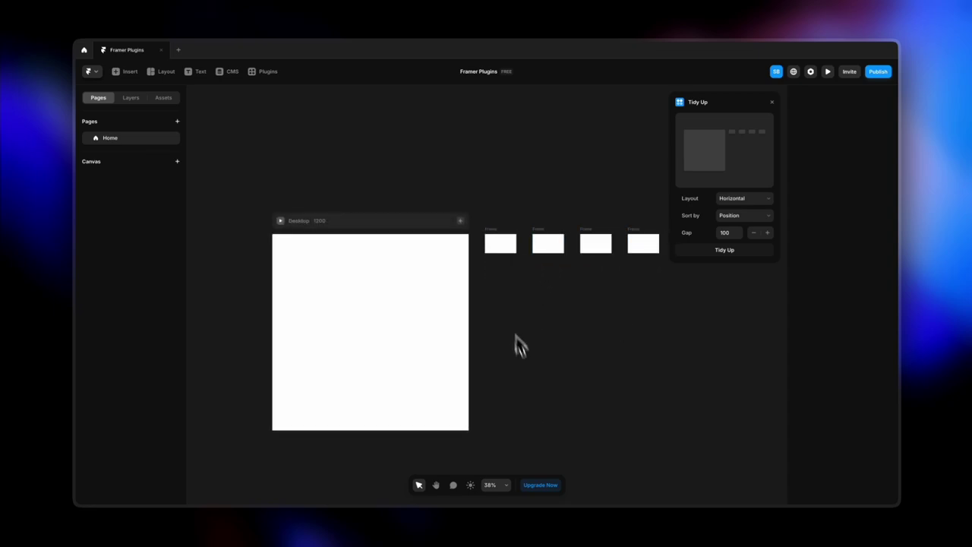
left_click(743, 201)
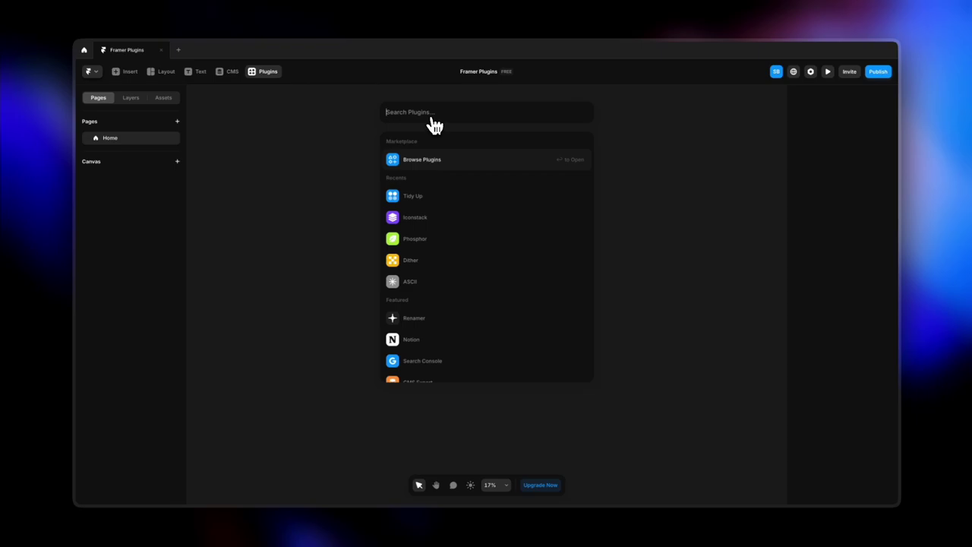
- Launch the Unsplash plugin, insert the black-and-white double-face portrait on the Desktop page, and close the plugin
type("unsp")
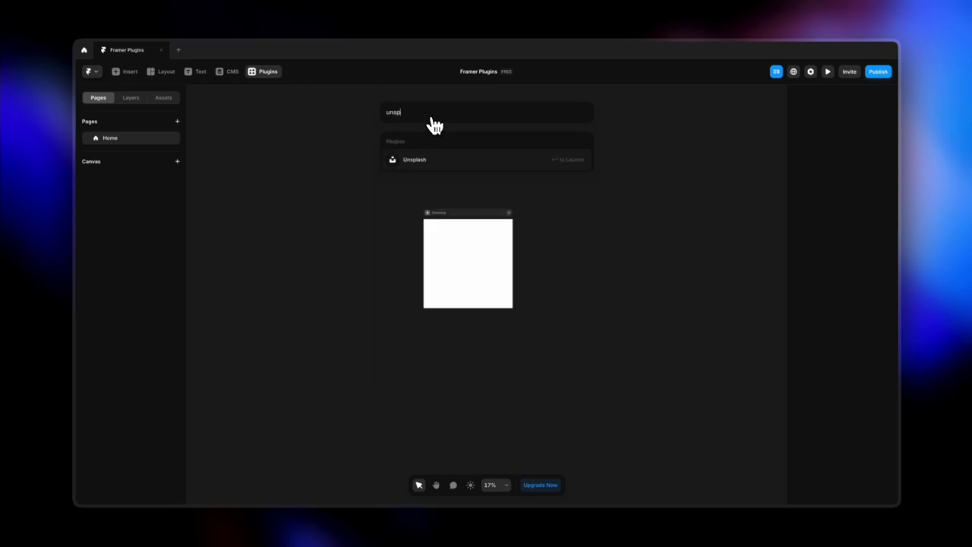
left_click(429, 164)
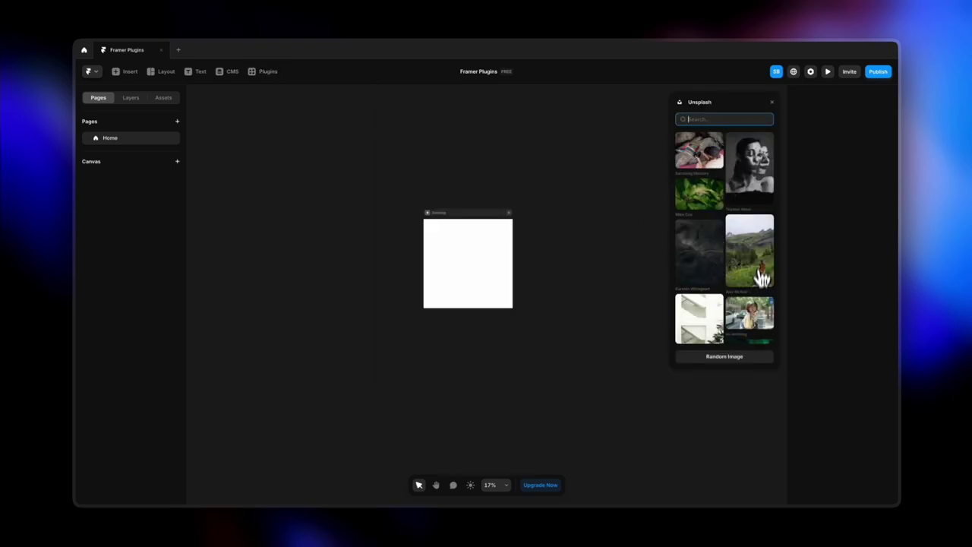
left_click(712, 179)
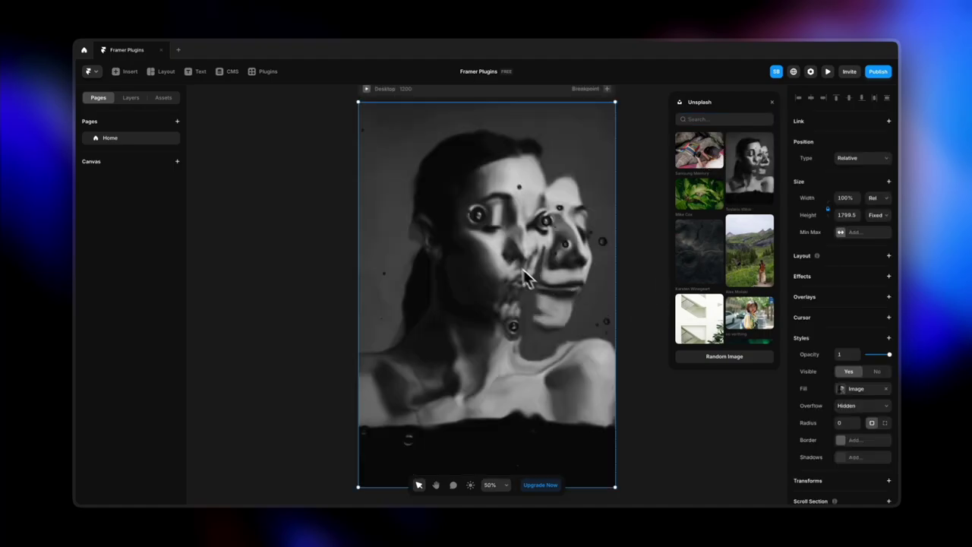
scroll(506, 253, "down", 3)
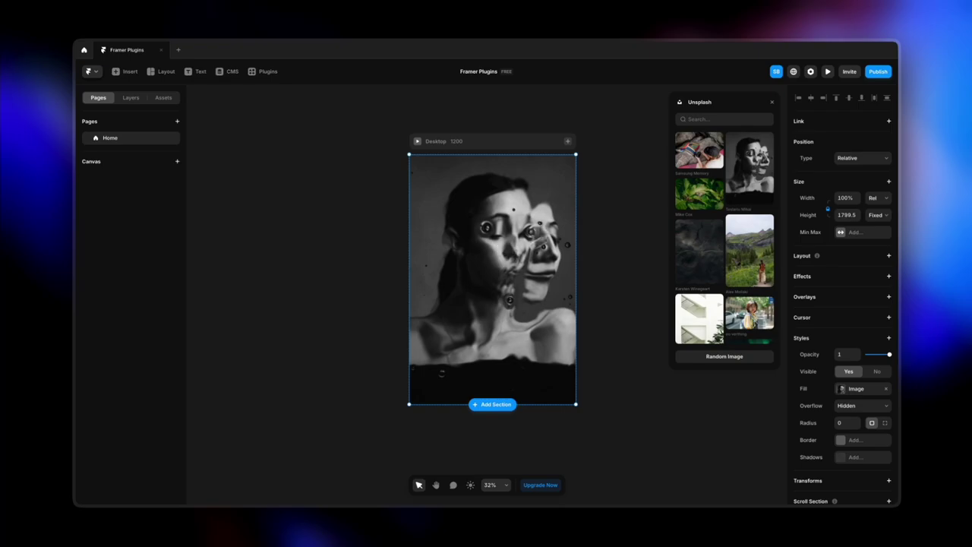
left_click(772, 104)
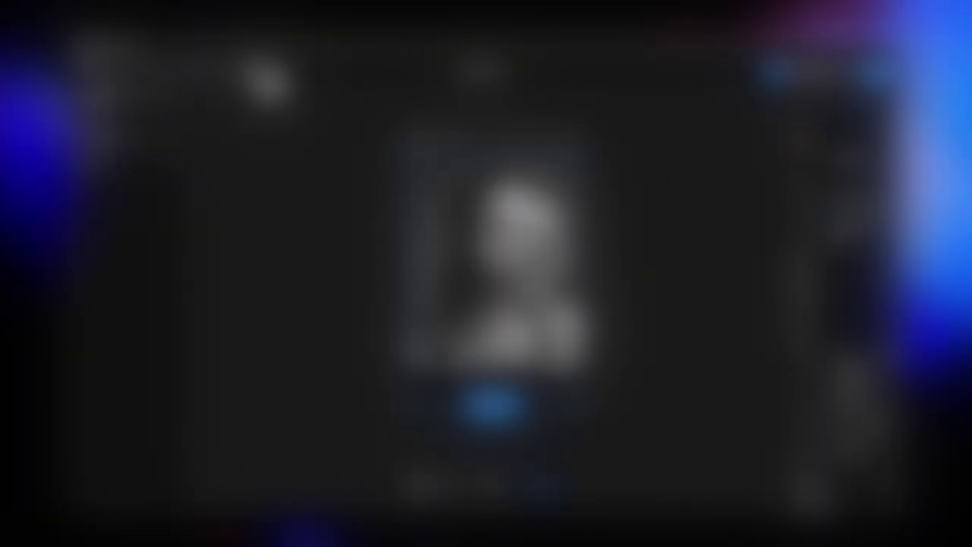
- Launch the LottieFiles plugin and open the walking man from the free animations
type("lott")
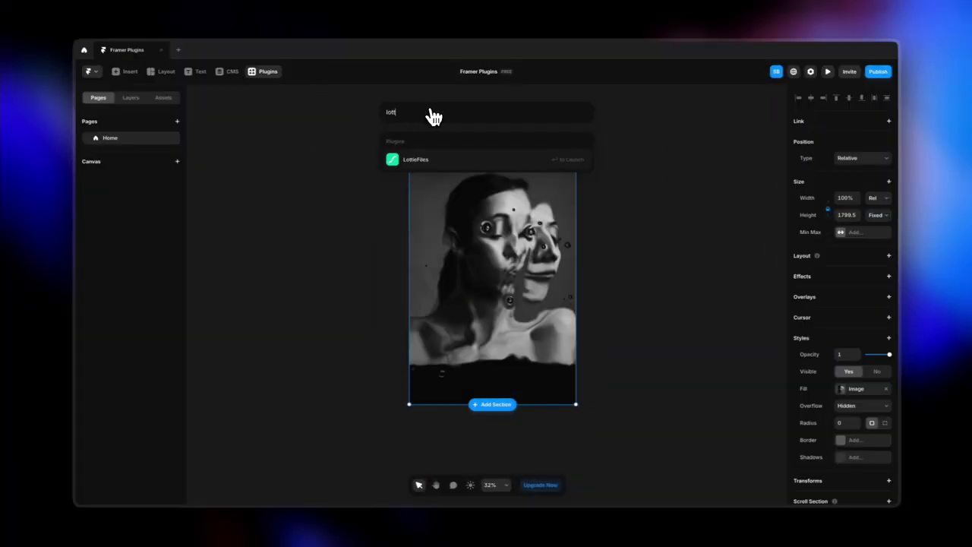
left_click(422, 162)
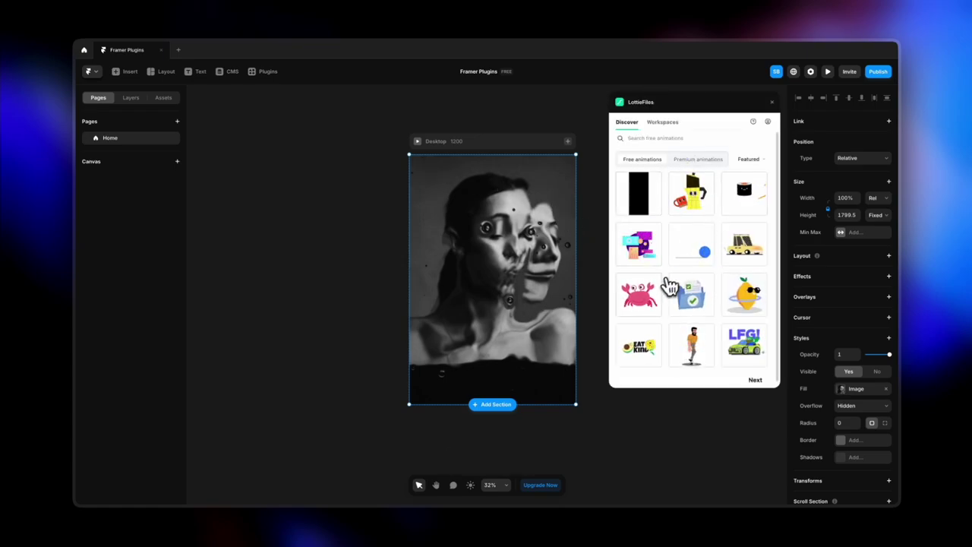
scroll(665, 289, "down", 1)
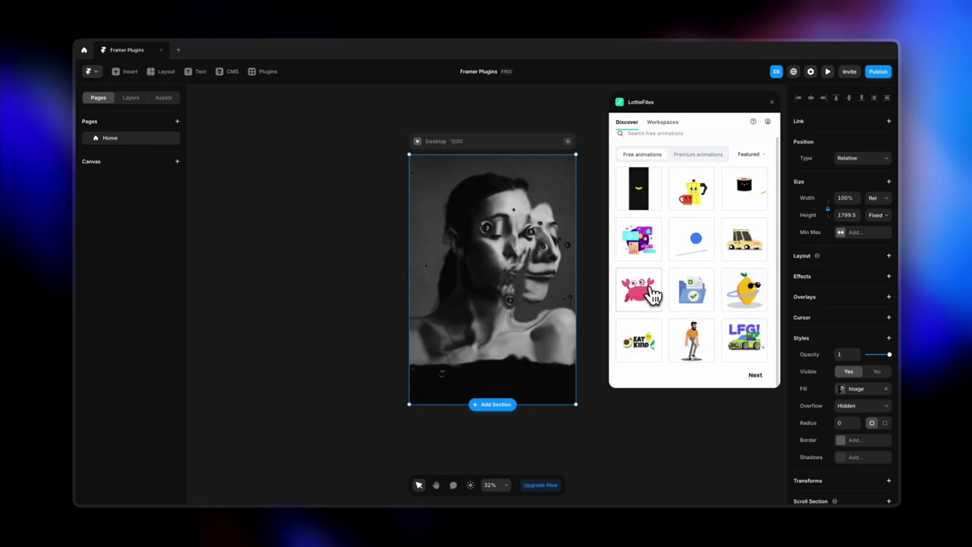
left_click(693, 336)
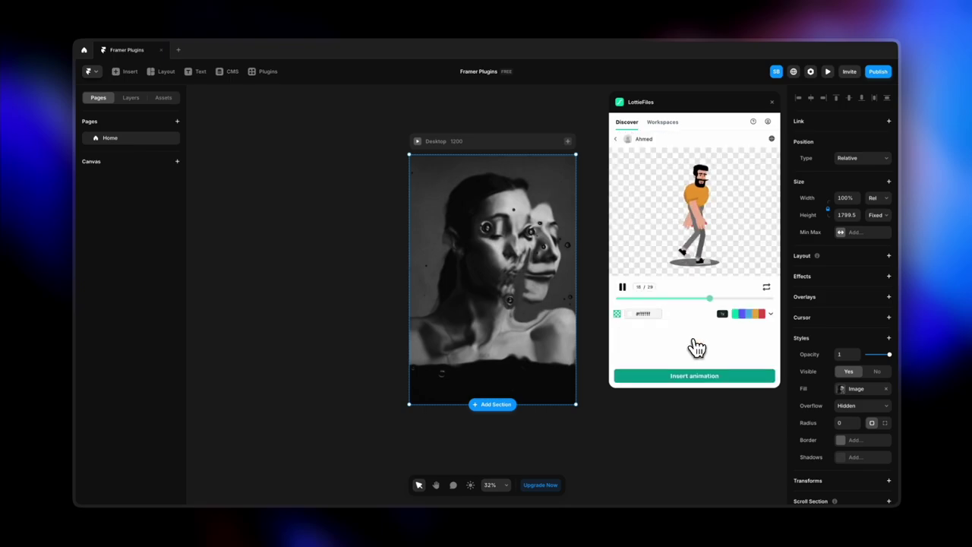
- Recolor the walking man with the preset palette of light blues to dark navy, and insert the animation on the canvas
left_click(740, 314)
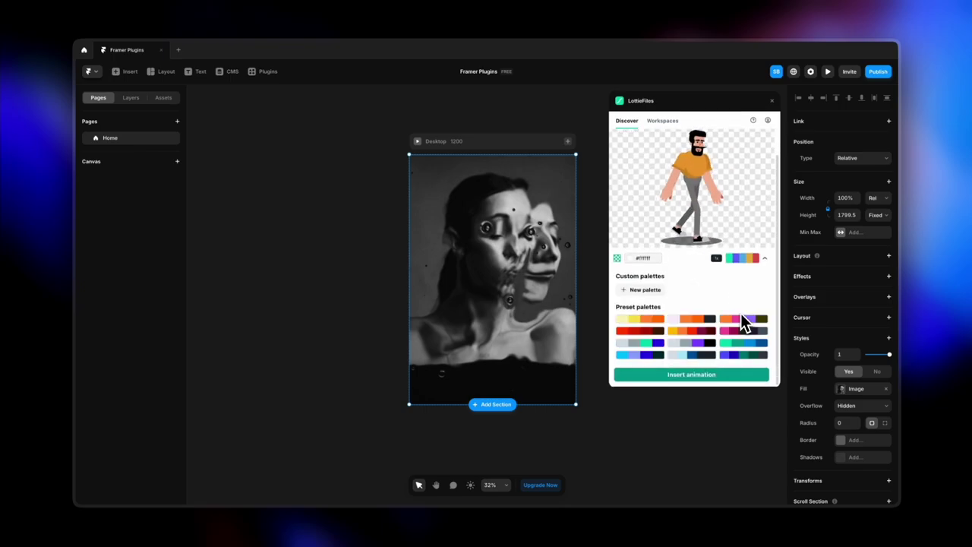
left_click(698, 325)
left_click(697, 343)
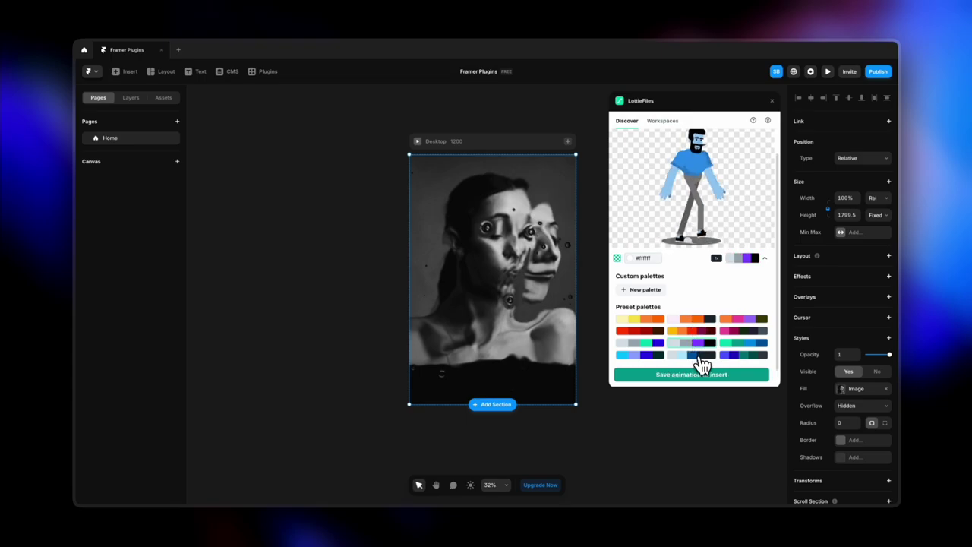
left_click(699, 355)
left_click(706, 380)
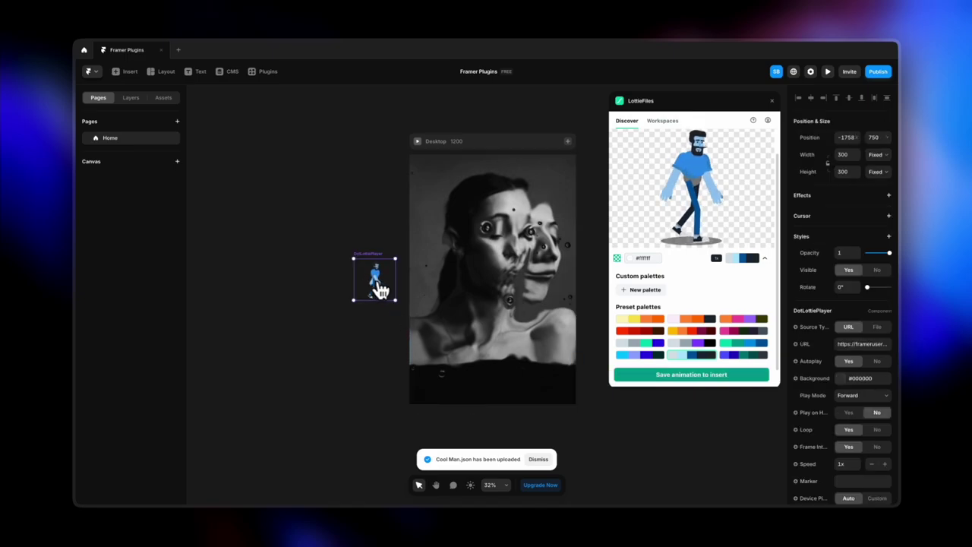
left_click(380, 317)
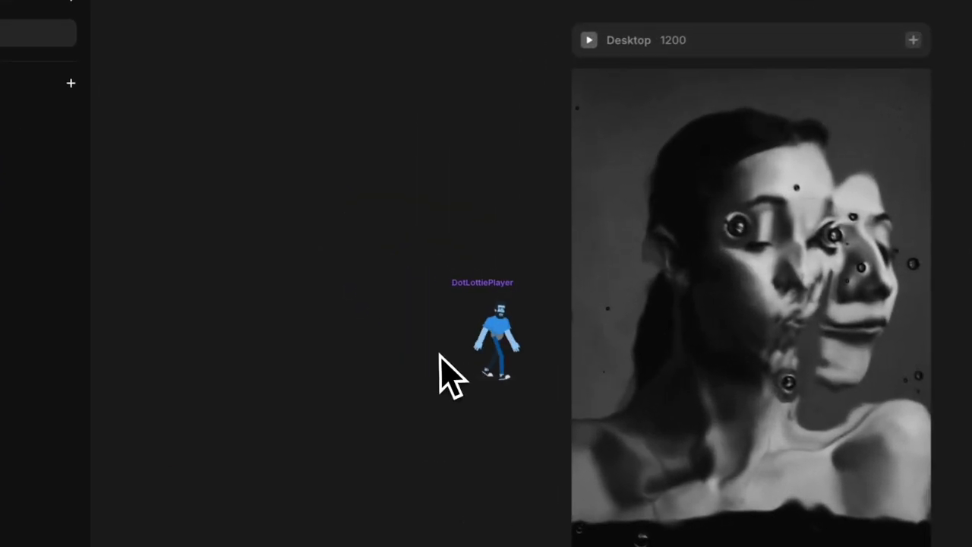
- Look through the plugins listed on the Framer Marketplace Plugins page, down to the last row and back to the page heading
scroll(452, 376, "up", 5)
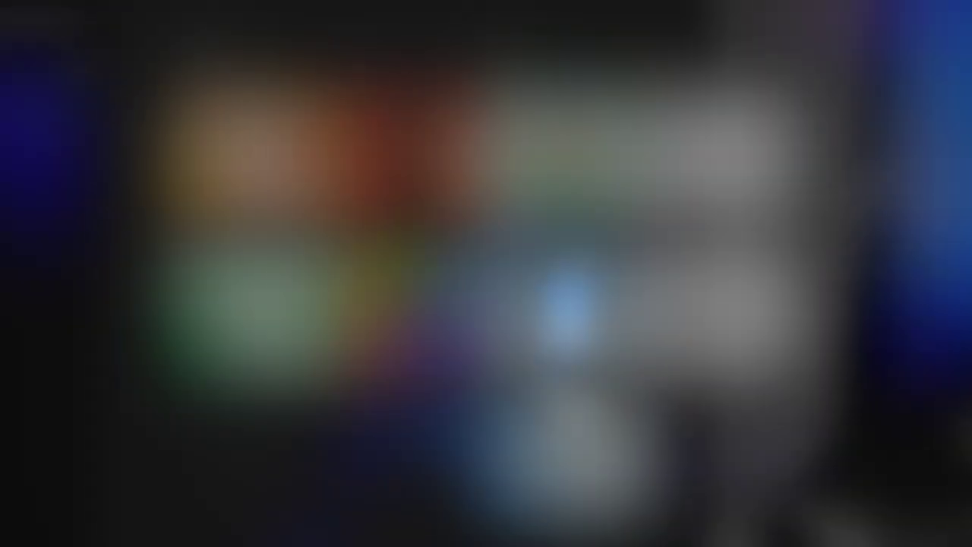
scroll(373, 341, "down", 3)
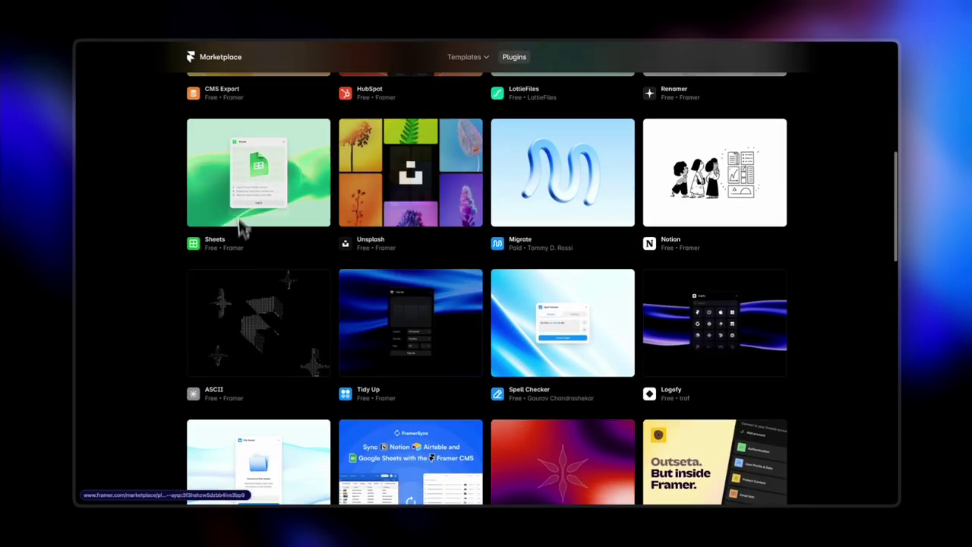
scroll(271, 193, "up", 3)
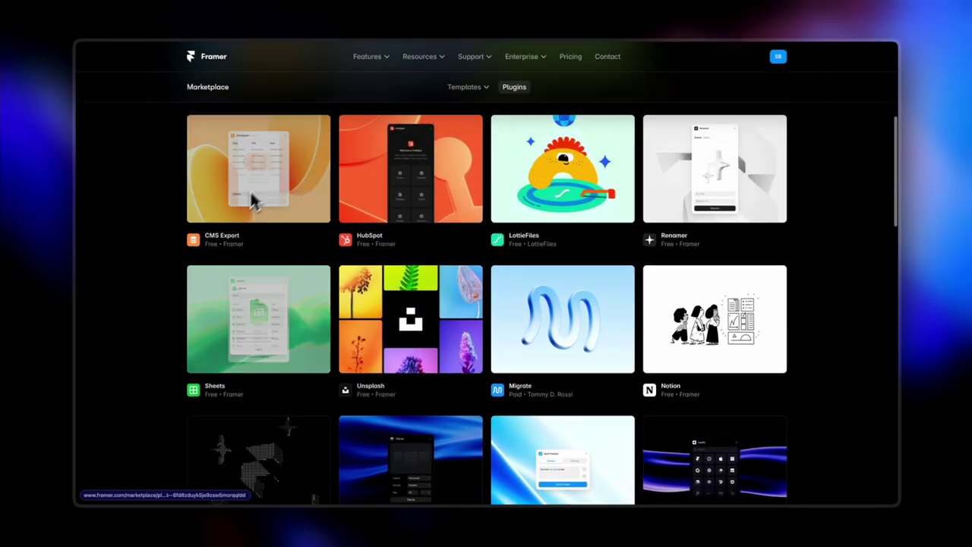
scroll(266, 289, "down", 5)
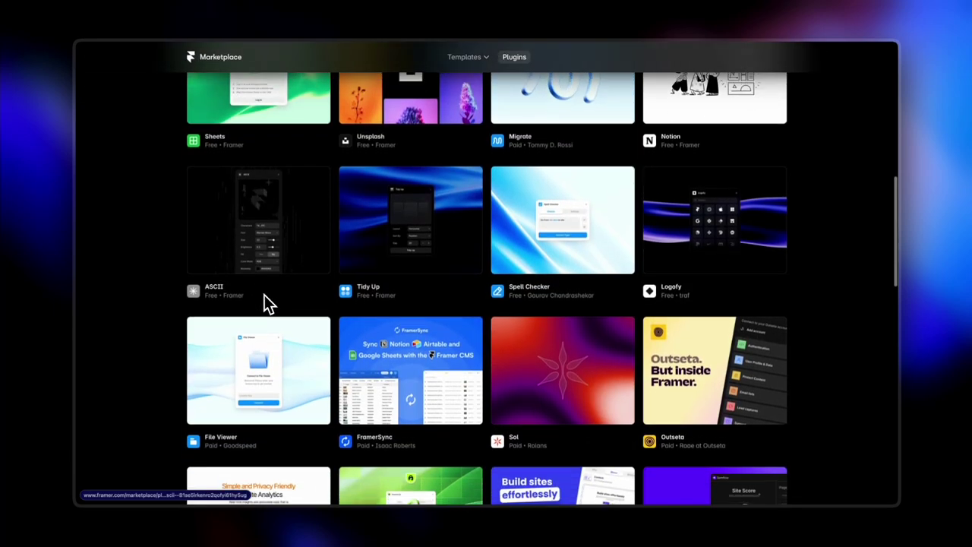
scroll(265, 295, "down", 5)
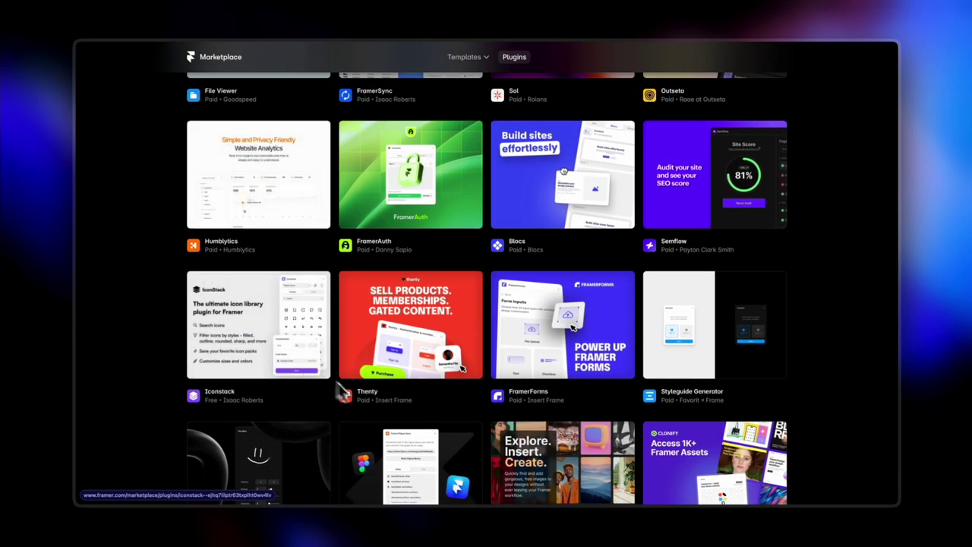
scroll(341, 390, "down", 2)
scroll(371, 410, "down", 2)
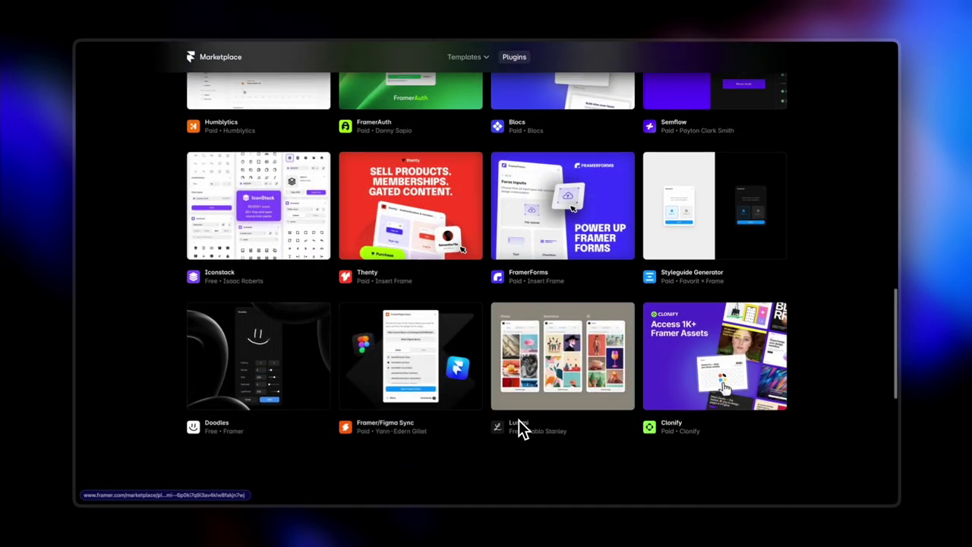
scroll(520, 424, "up", 5)
scroll(519, 420, "up", 5)
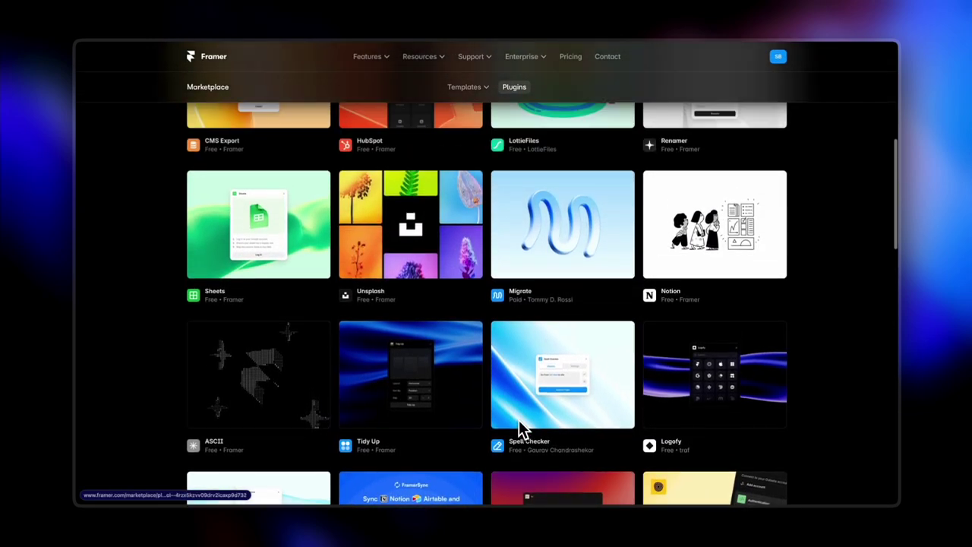
scroll(519, 428, "up", 5)
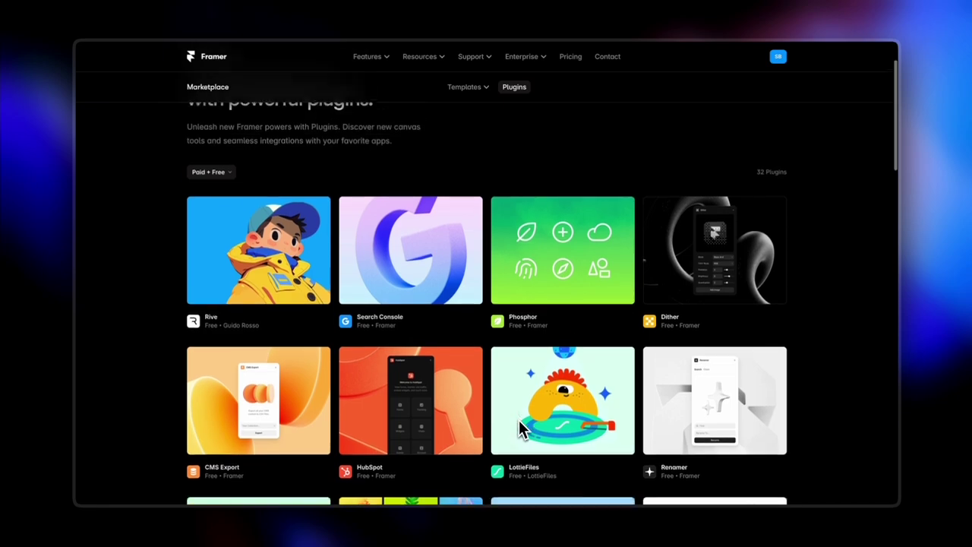
scroll(519, 428, "up", 1)
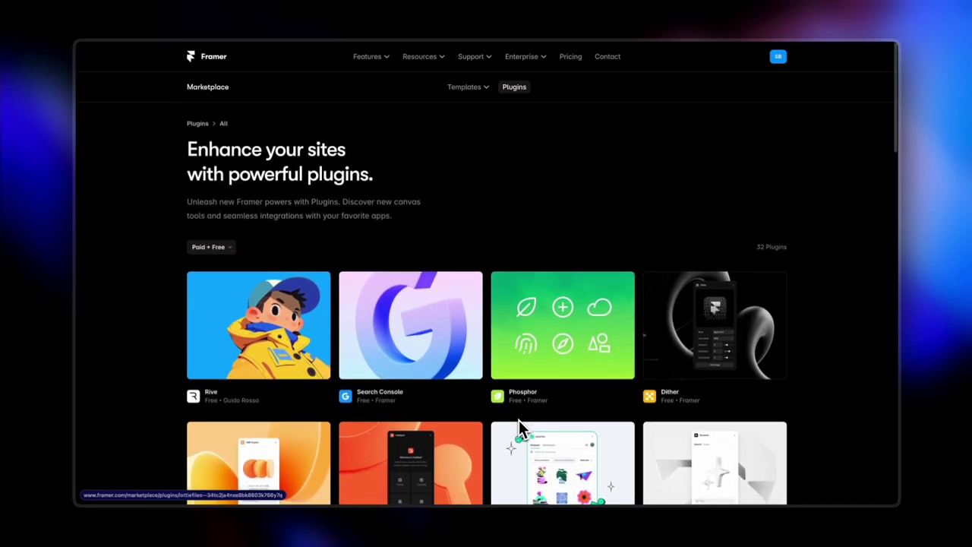